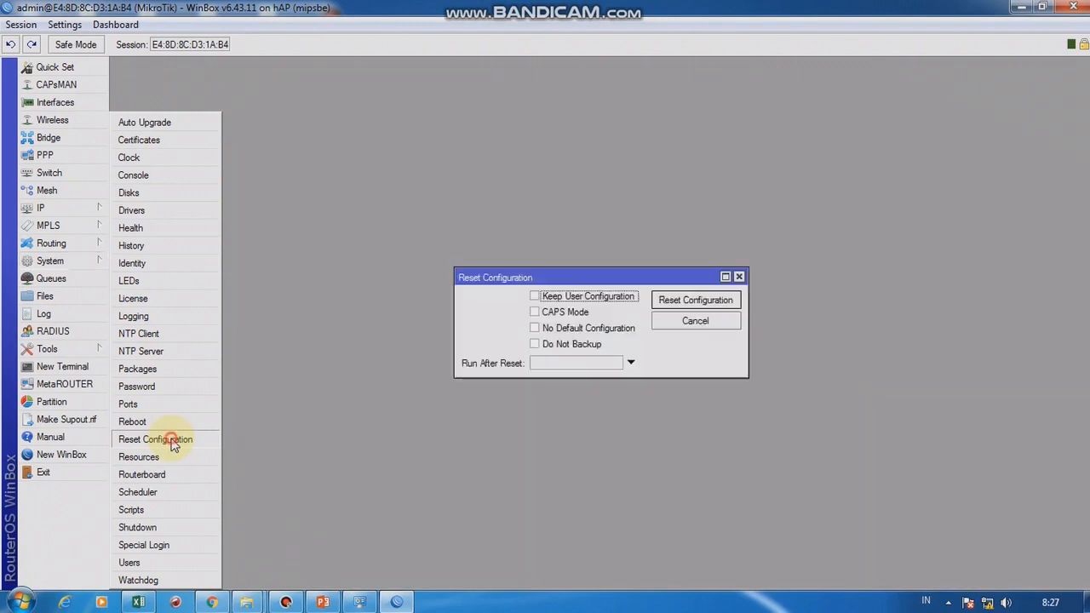
Reset the router's configuration with No Default Configuration enabled and confirm the reboot.
left_click(535, 330)
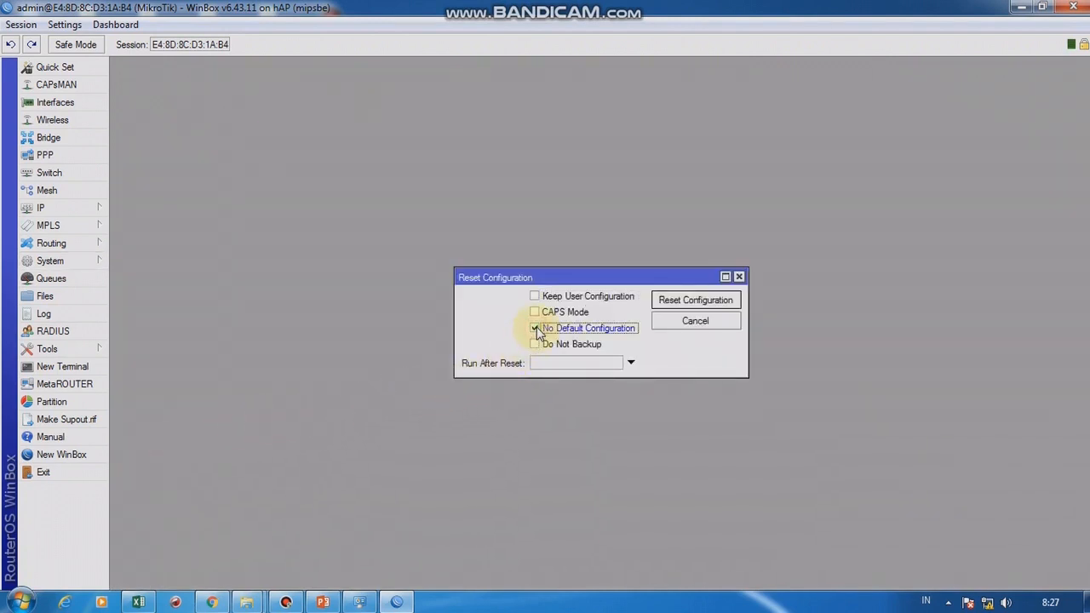
left_click(691, 302)
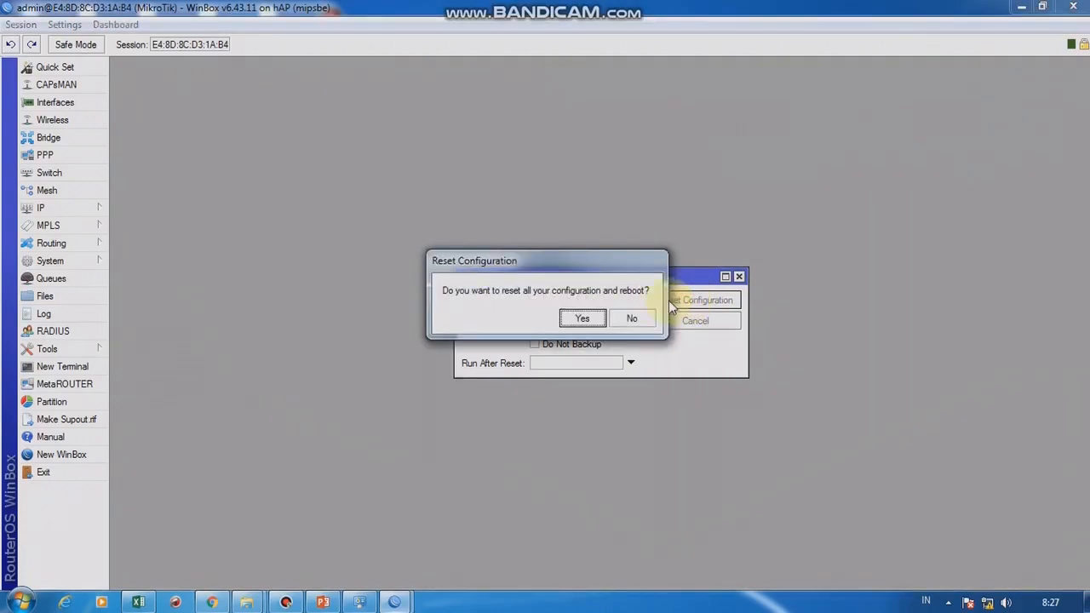
left_click(582, 319)
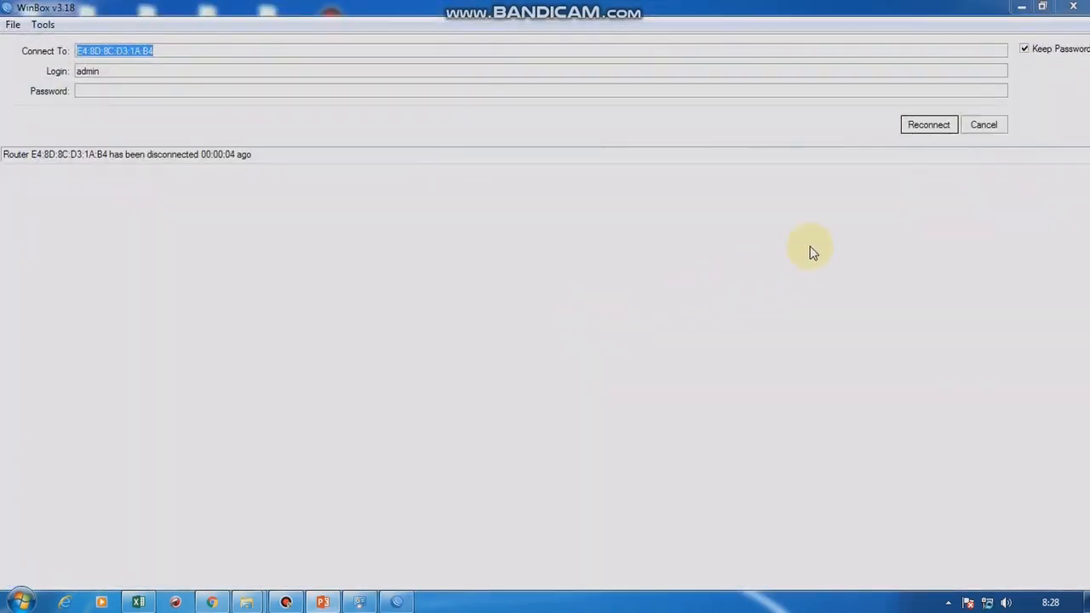
Abandon the reconnect attempt, refresh the neighbour list and connect to the discovered MikroTik router by its MAC address as admin.
left_click(982, 124)
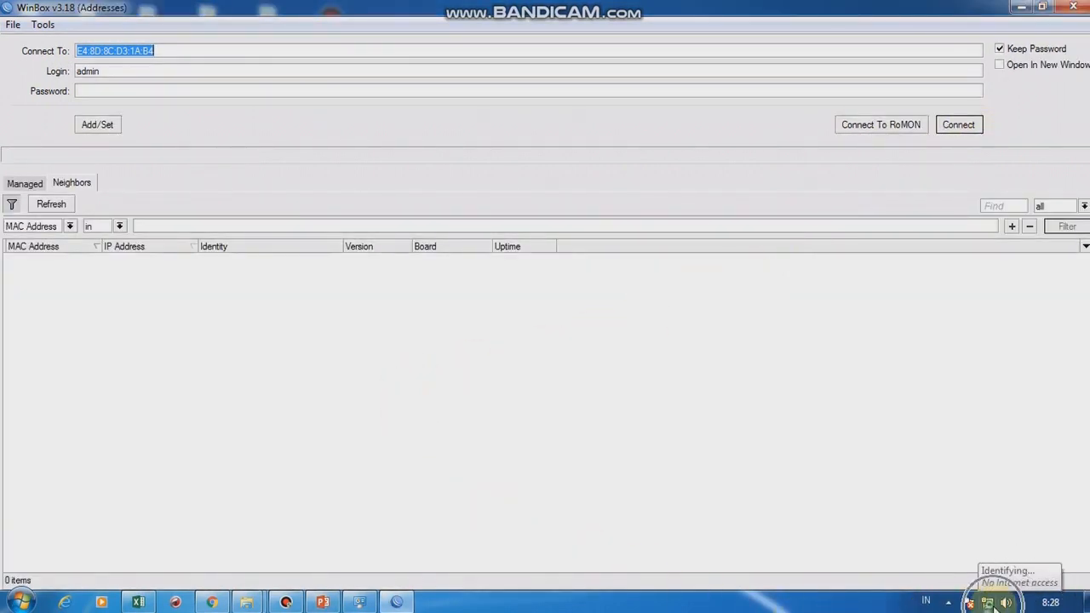
left_click(50, 208)
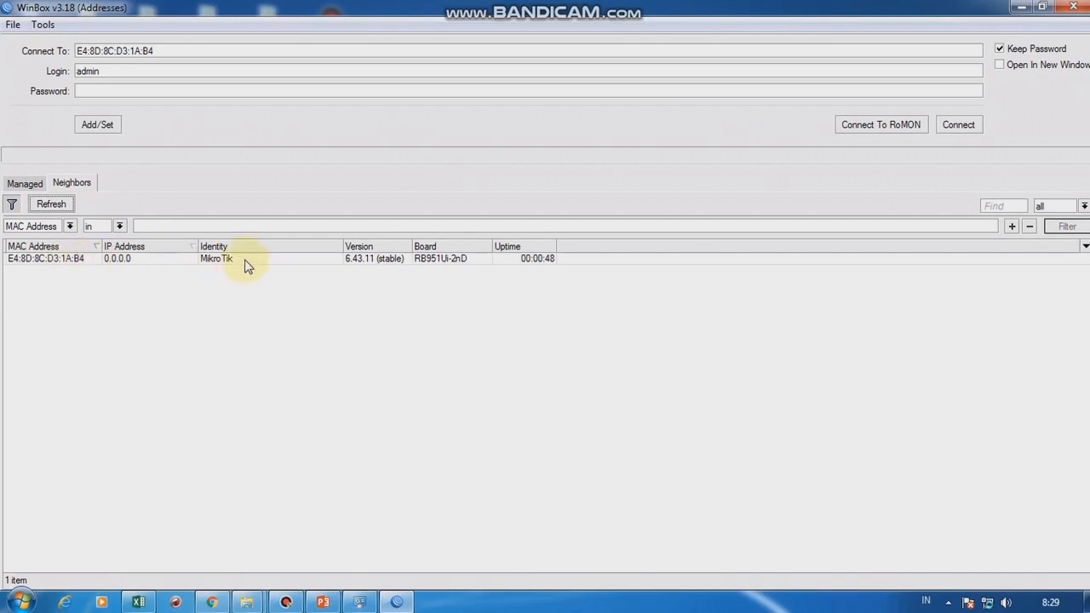
left_click(70, 258)
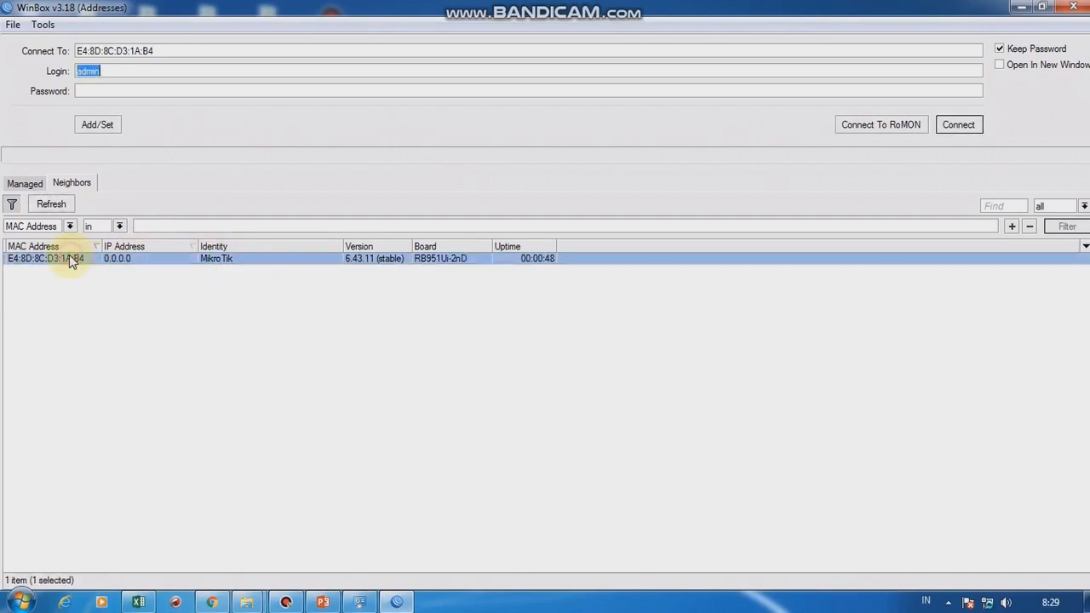
left_click(955, 127)
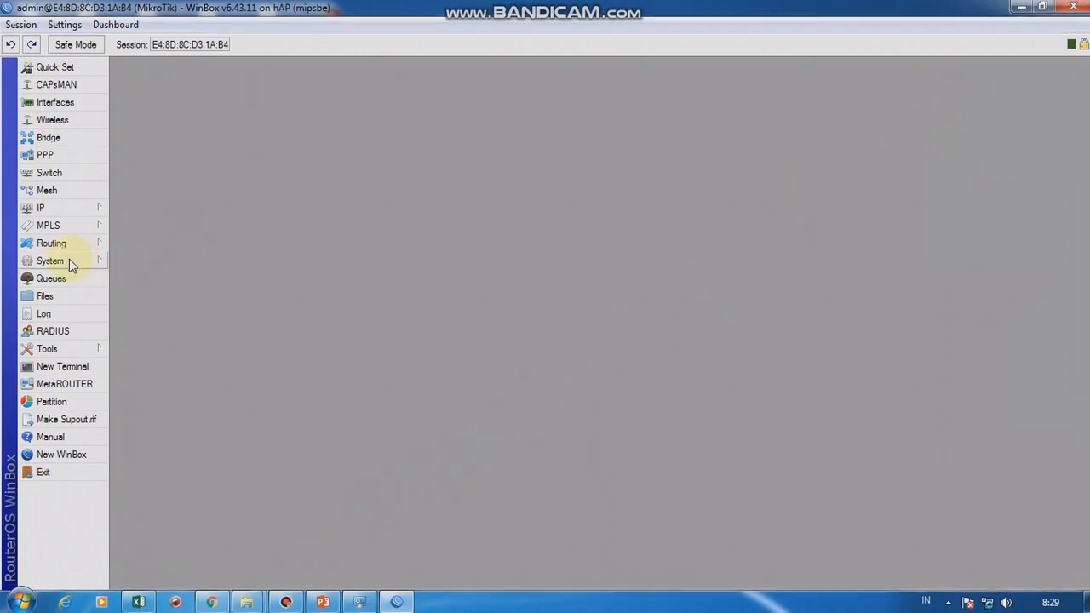
Set the router's system identity to Nama_Kelas.
left_click(69, 261)
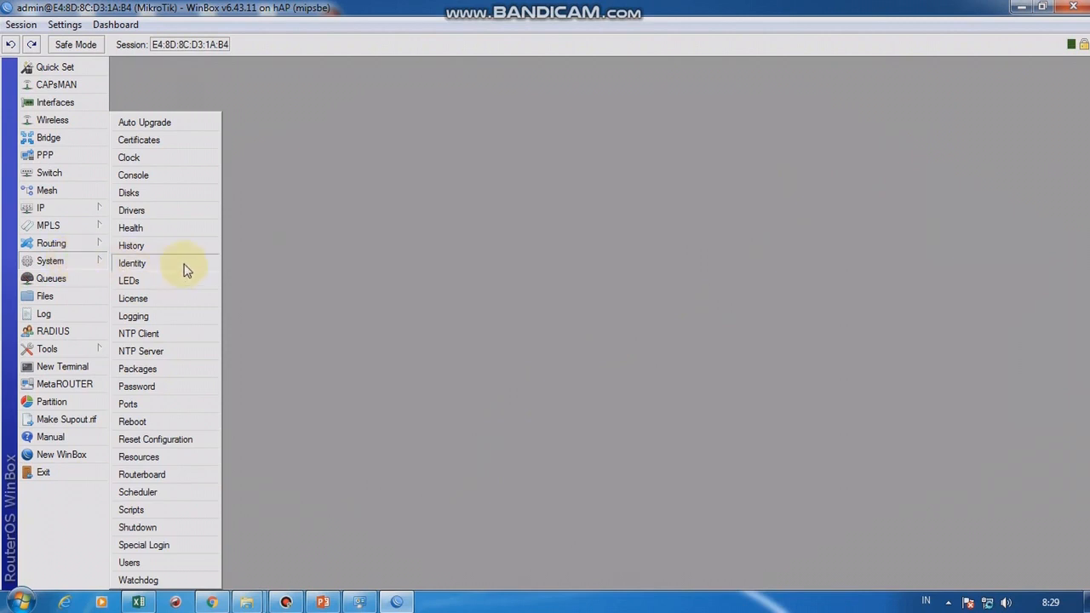
left_click(141, 264)
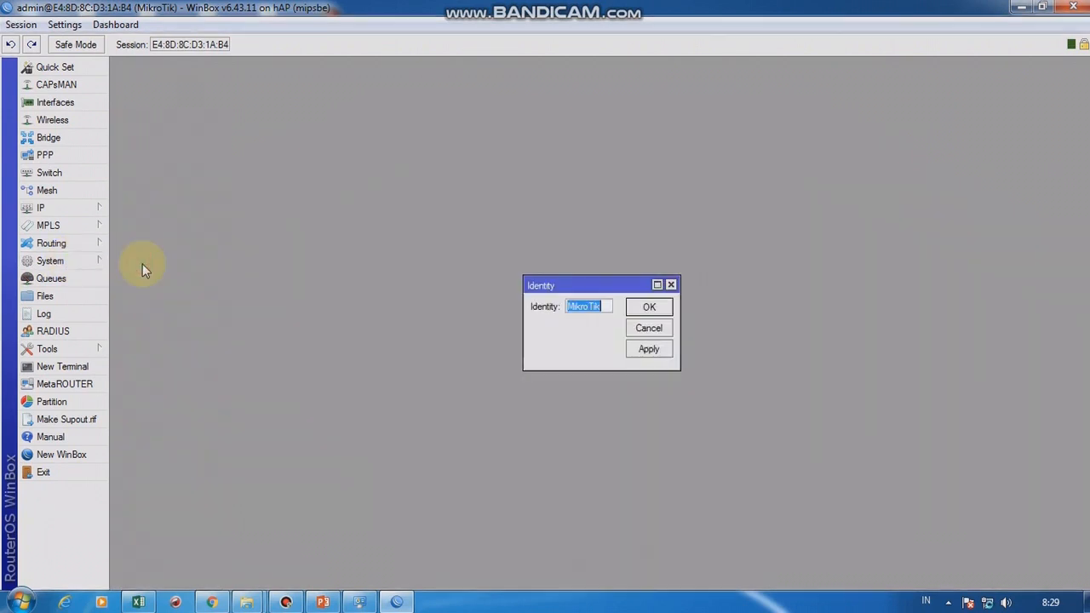
type("Nama")
type("_Kelas")
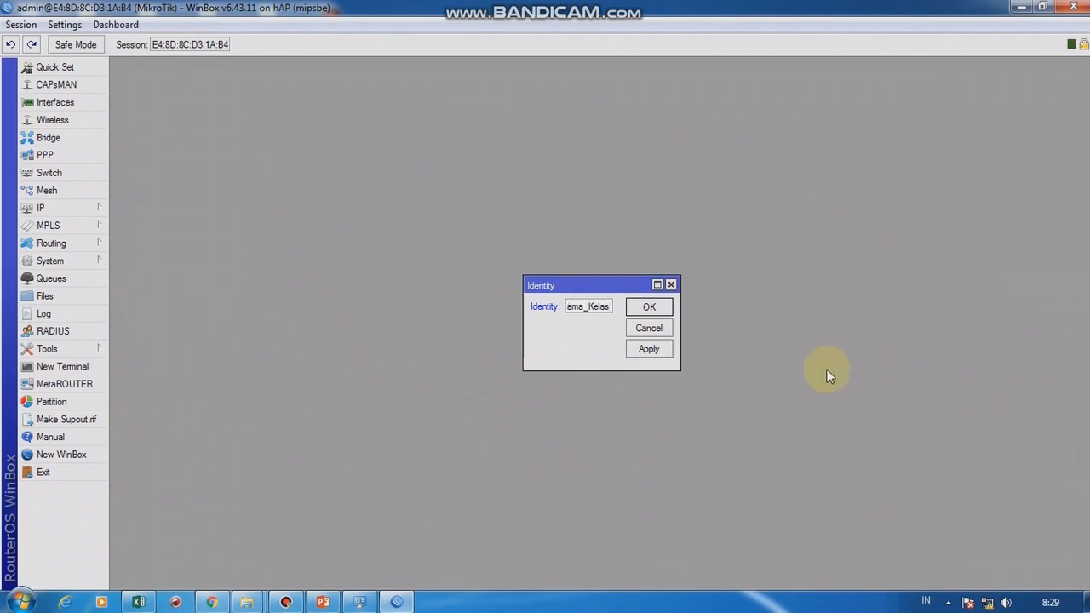
left_click(656, 309)
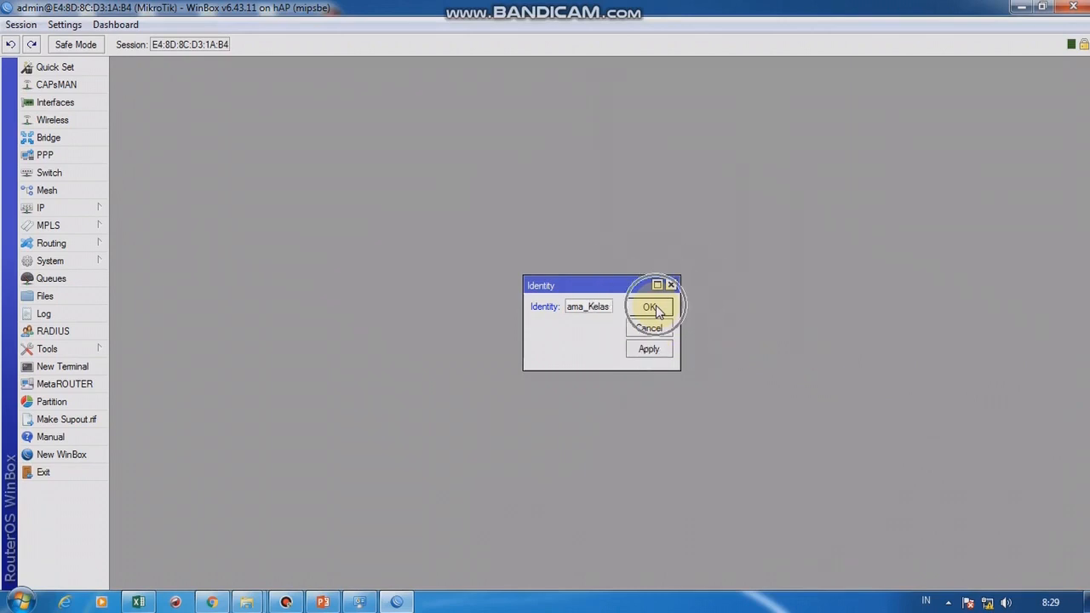
left_click(654, 308)
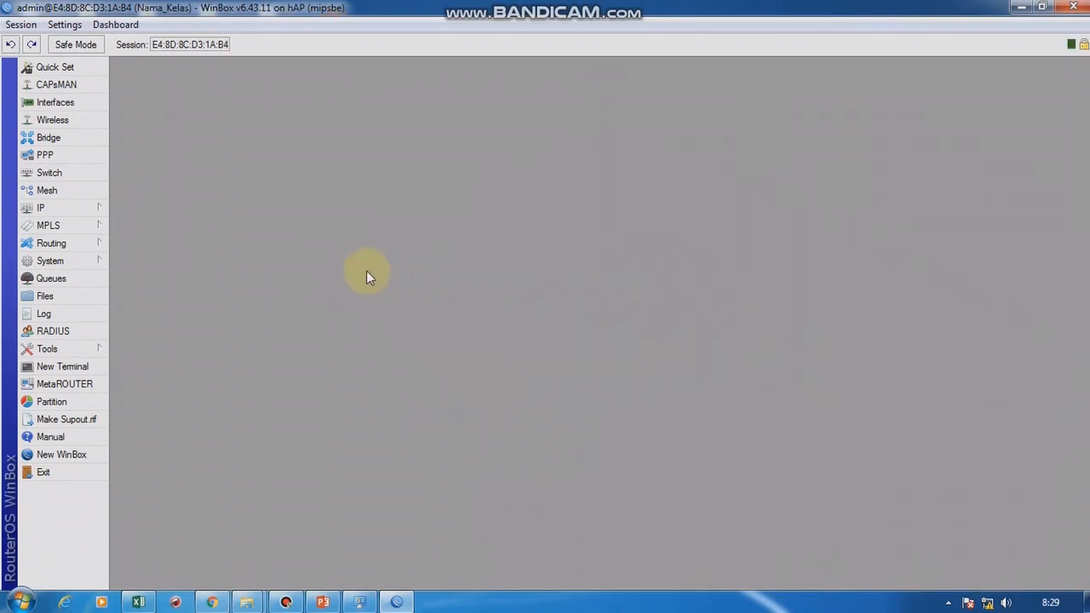
left_click(165, 15)
left_click(164, 15)
left_click(165, 15)
left_click(164, 15)
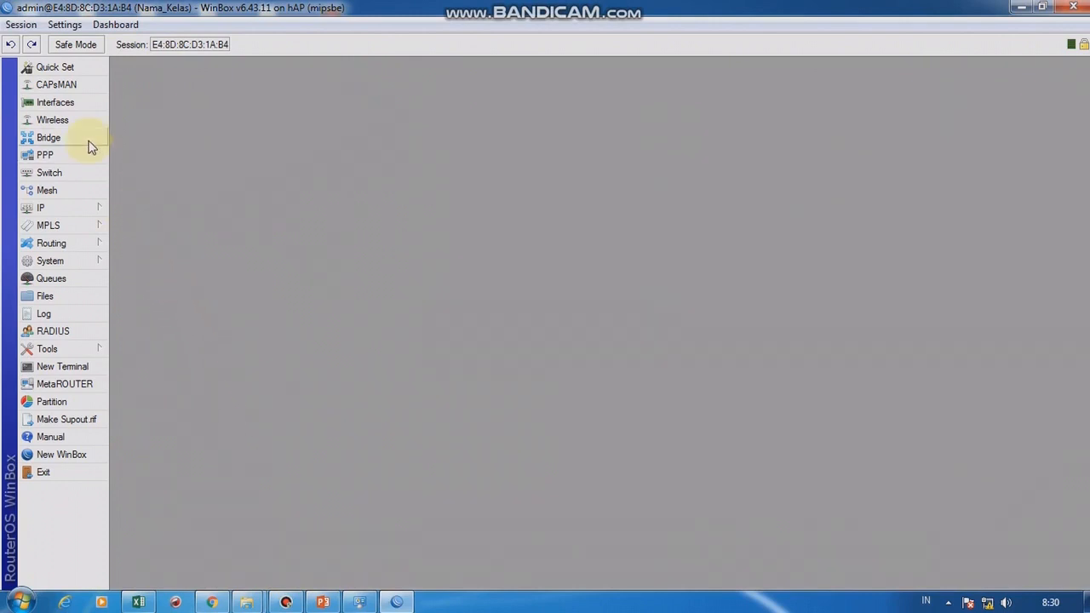
Open the interface list and check the running flags of ether1 and ether2.
left_click(82, 101)
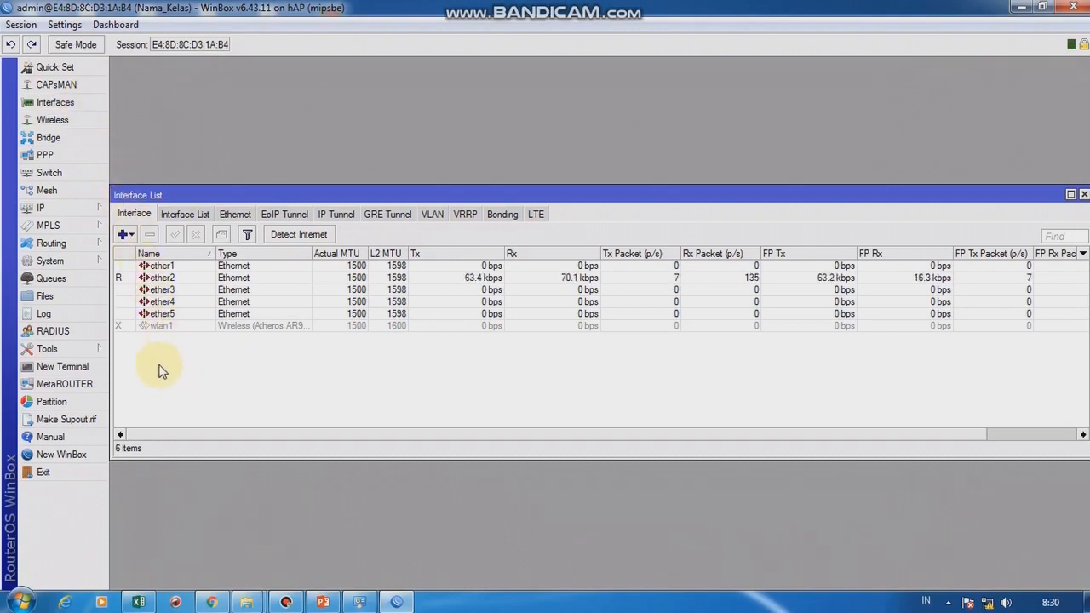
left_click(124, 281)
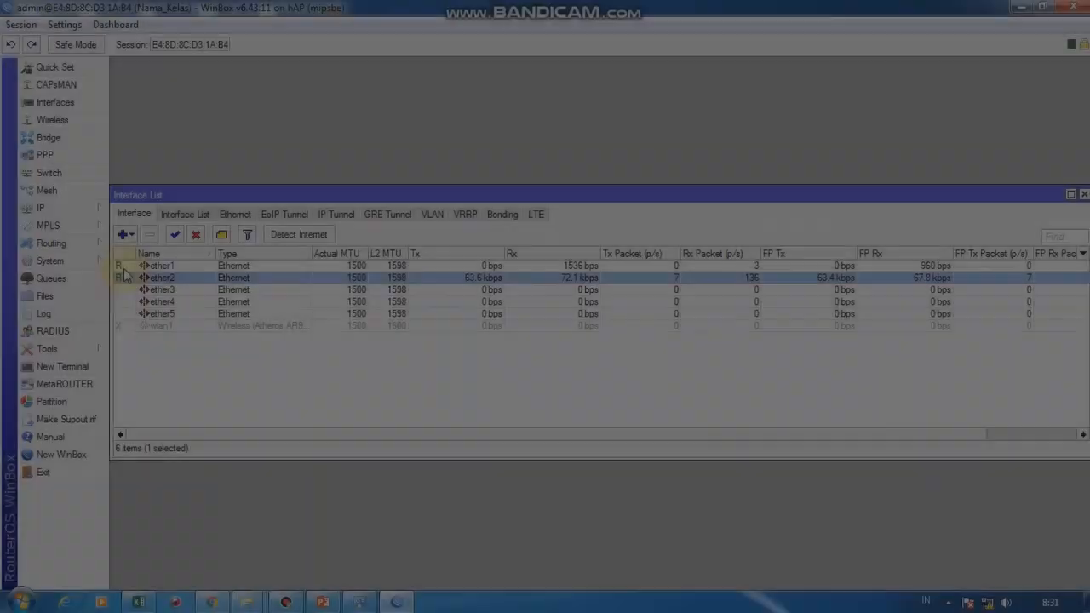
left_click(123, 266)
left_click(125, 277)
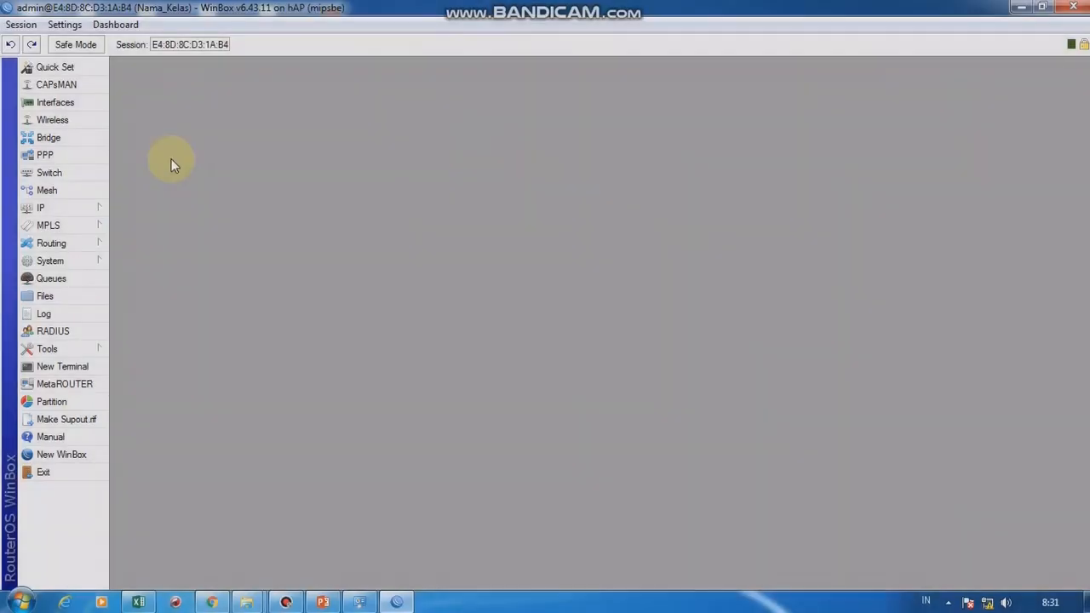
Add the IP address 192.168.100.1/24 on interface ether2 and widen the Address column of the address list.
left_click(57, 208)
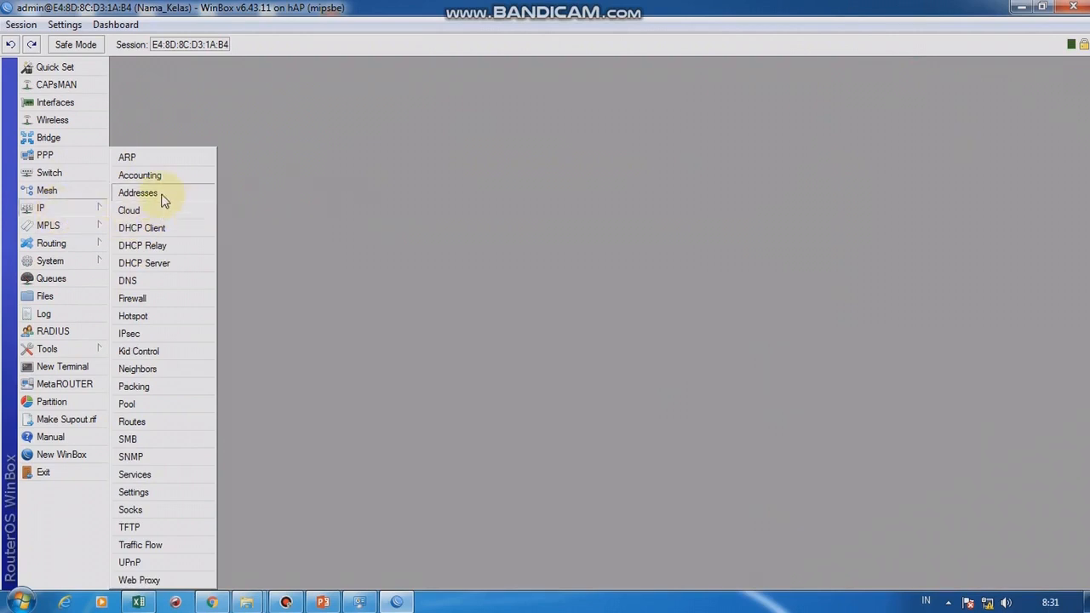
left_click(162, 195)
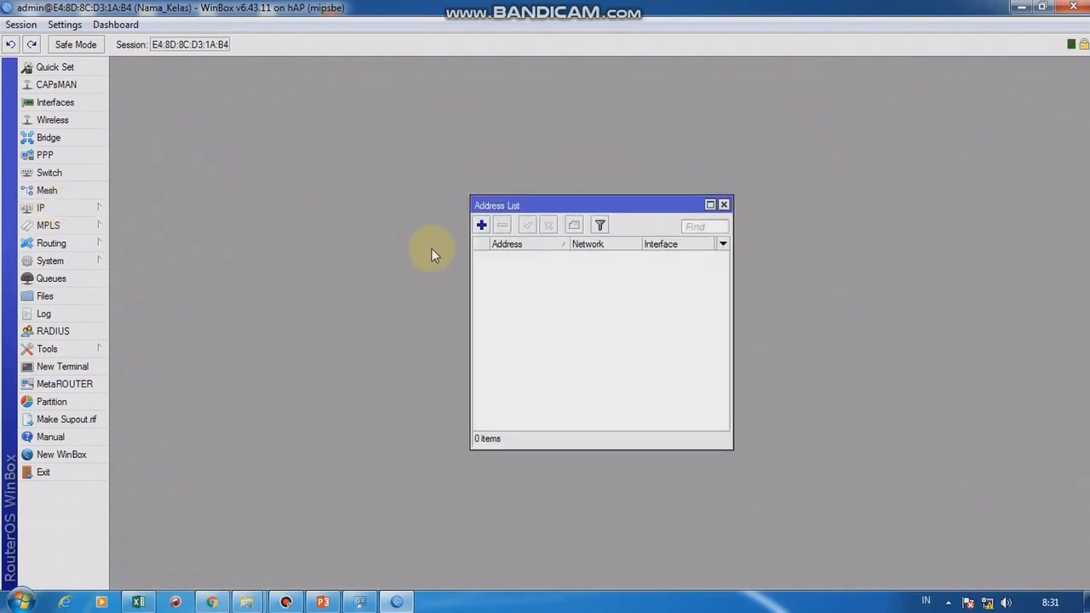
left_click(482, 227)
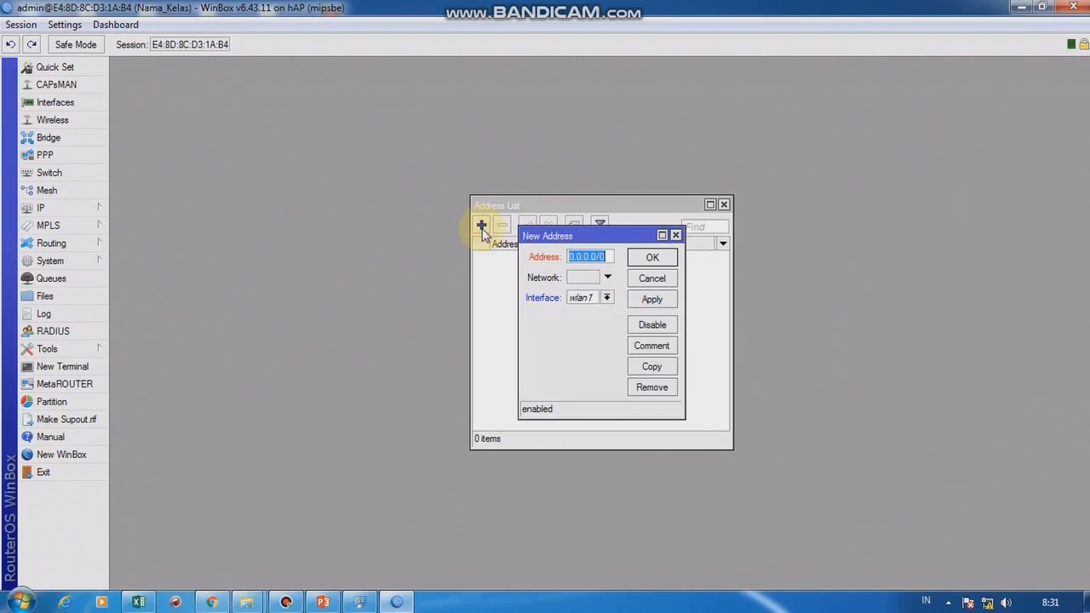
type("192.168")
type(".100.1")
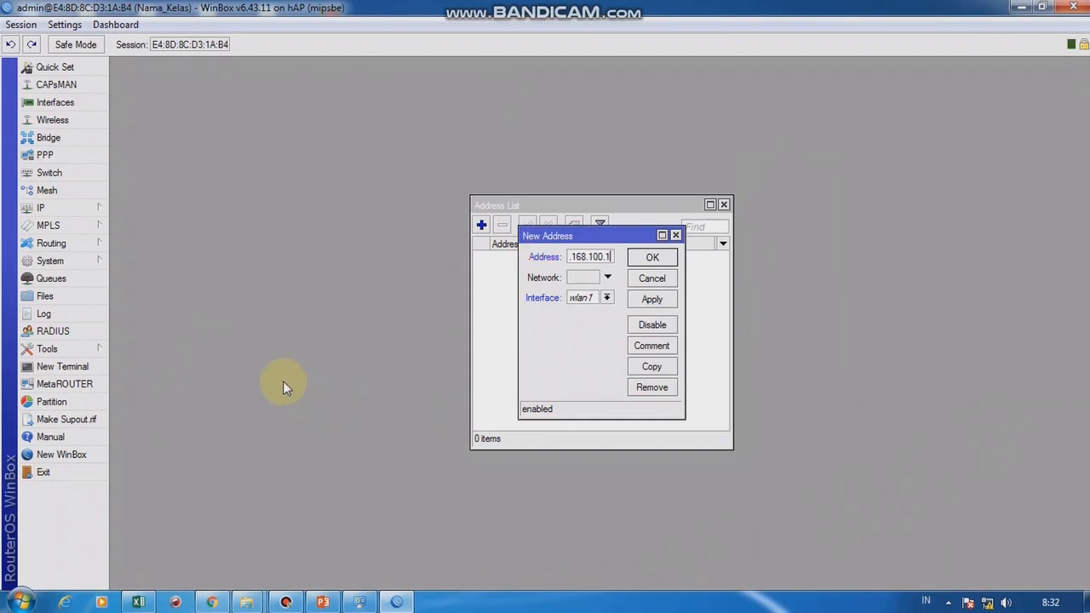
type("/24")
left_click(607, 298)
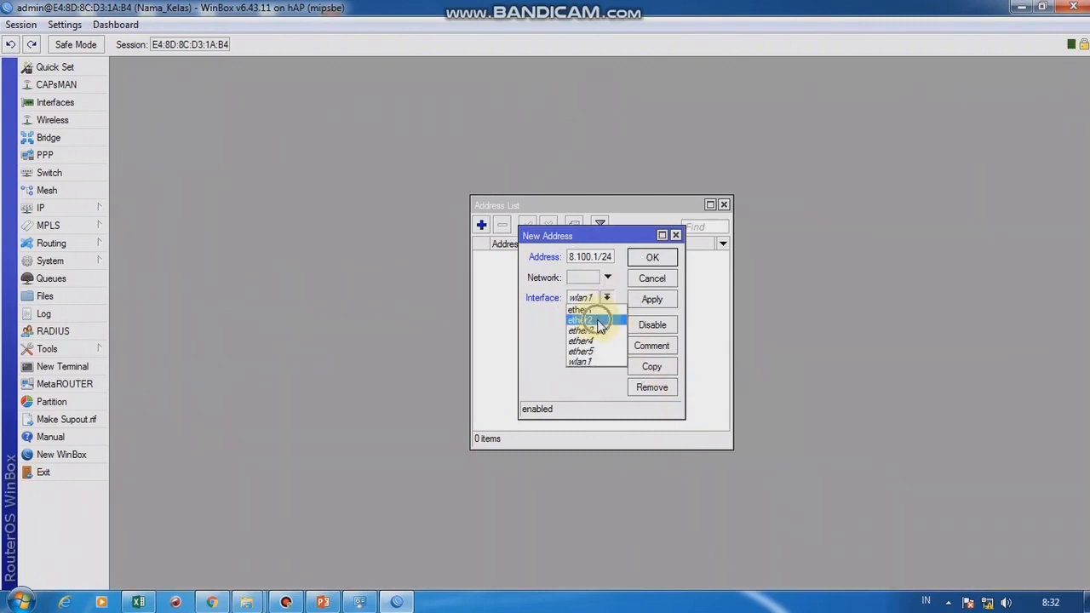
left_click(596, 321)
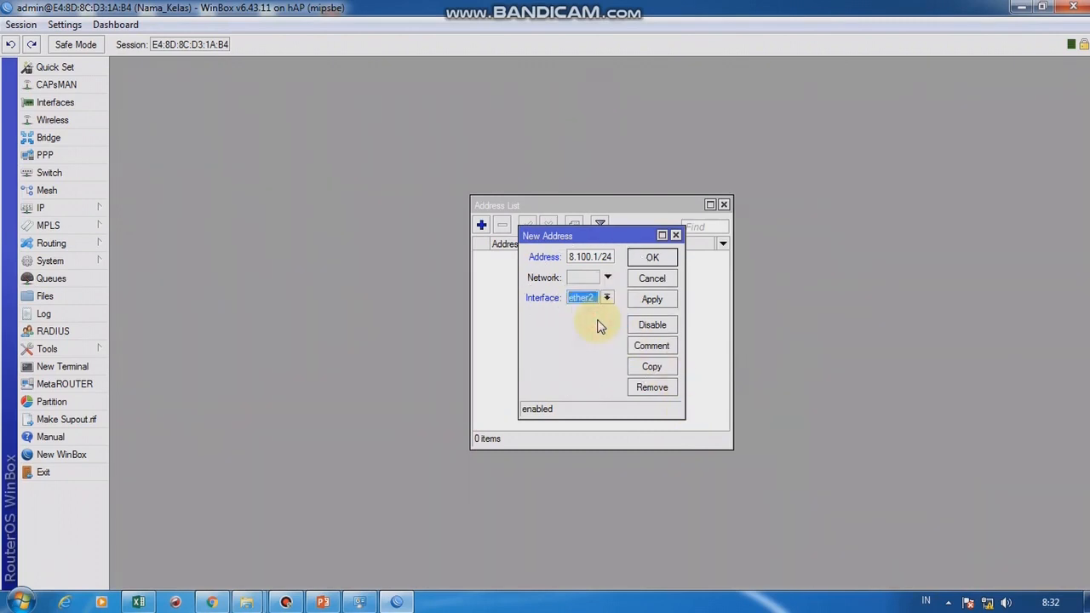
left_click(652, 259)
left_click_drag(568, 244, 579, 243)
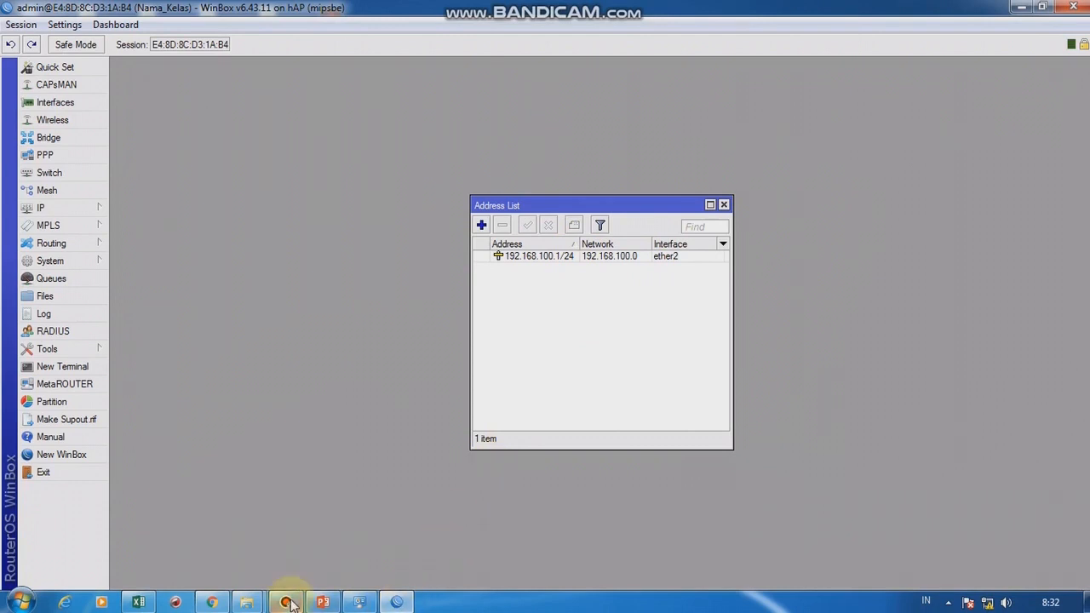
Add the IP address 192.168.200.1/24 on interface wlan1.
left_click(482, 227)
type("192.168.200")
type(".1")
type("/24")
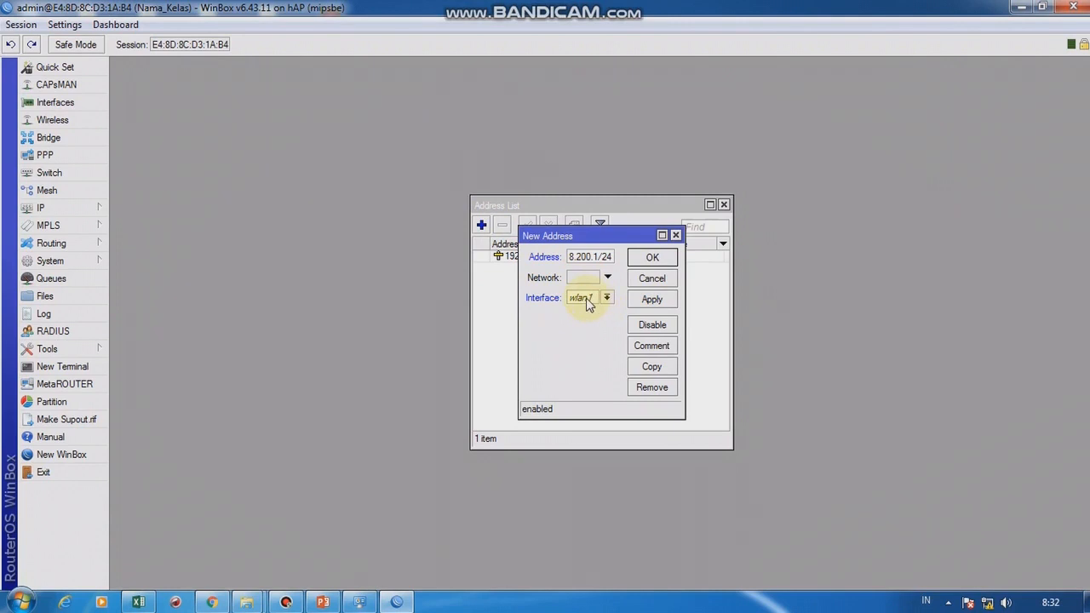
left_click(652, 259)
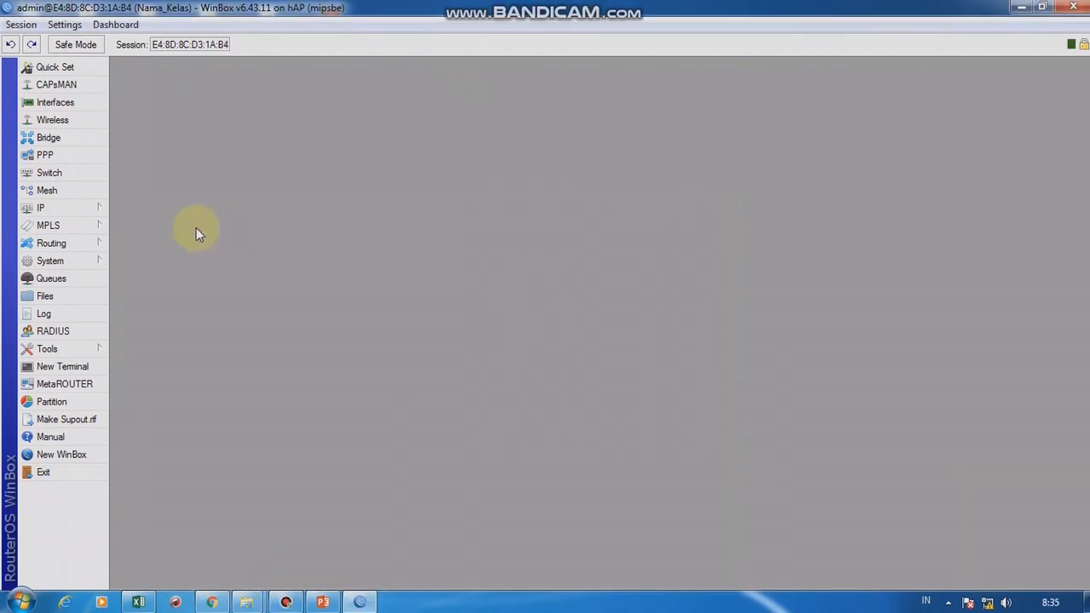
Create a DHCP client on interface ether1, keeping peer DNS, peer NTP and the default route enabled.
left_click(59, 208)
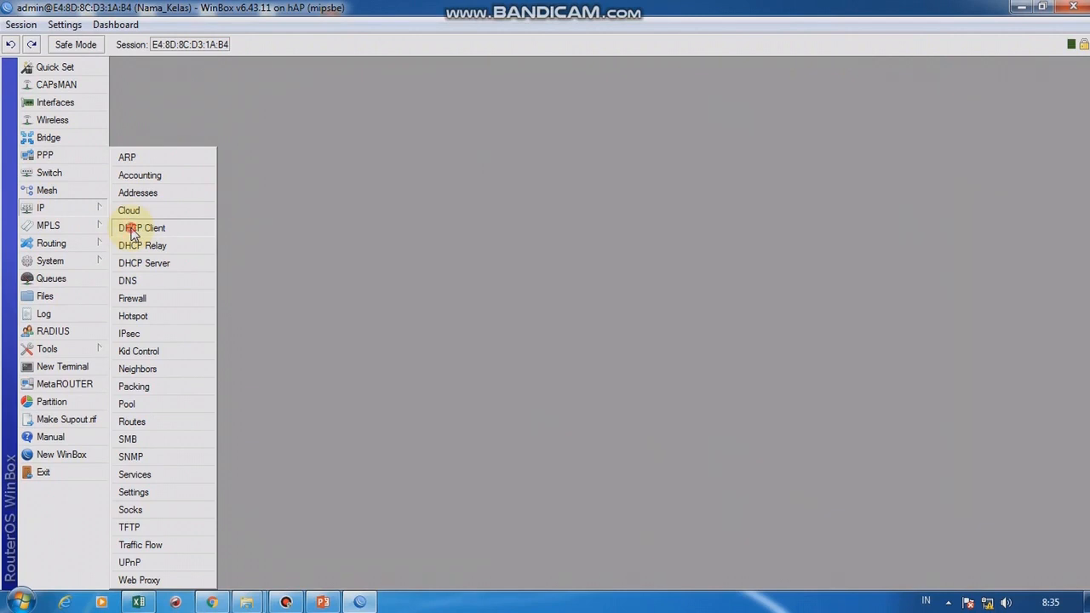
left_click(133, 230)
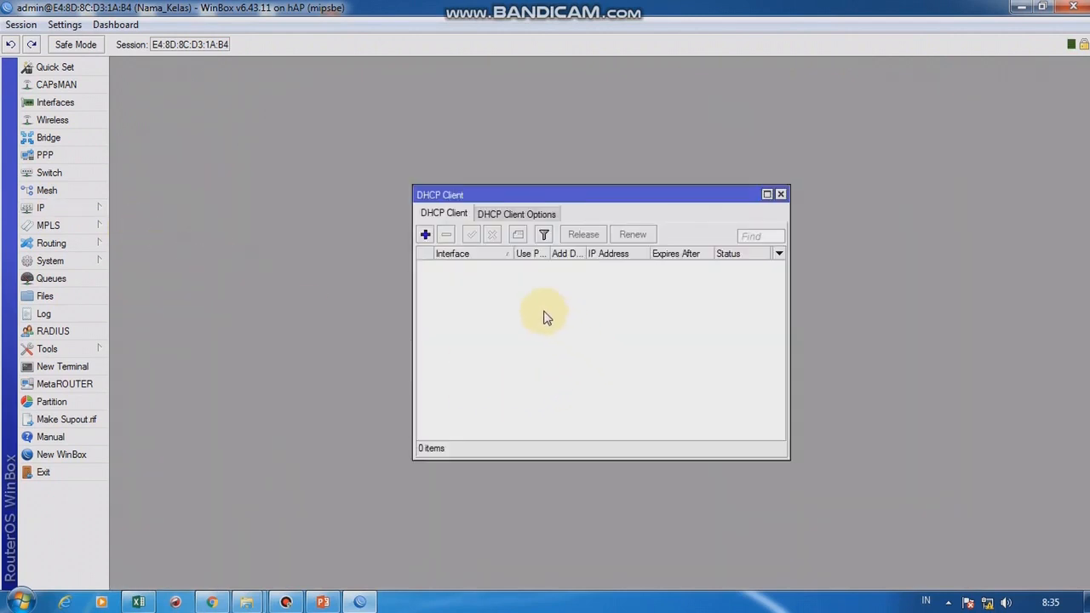
left_click(428, 235)
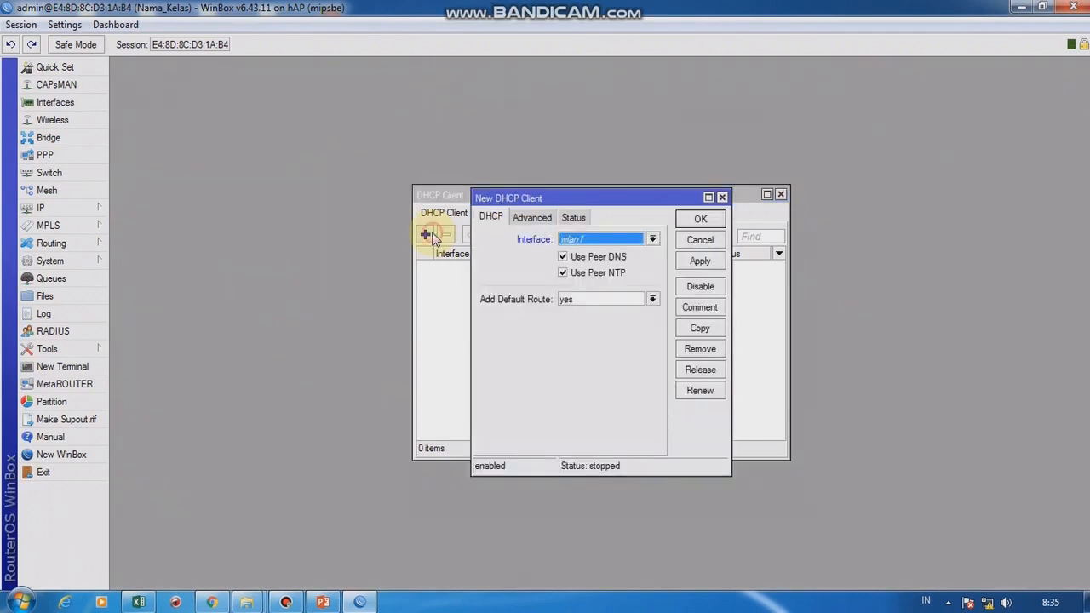
left_click(593, 244)
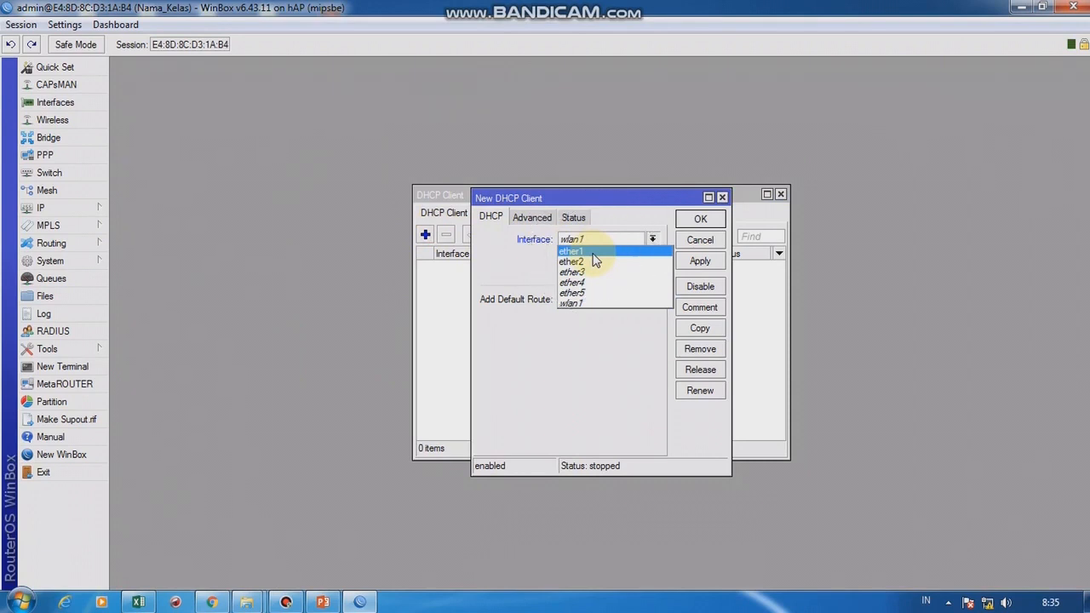
left_click(580, 252)
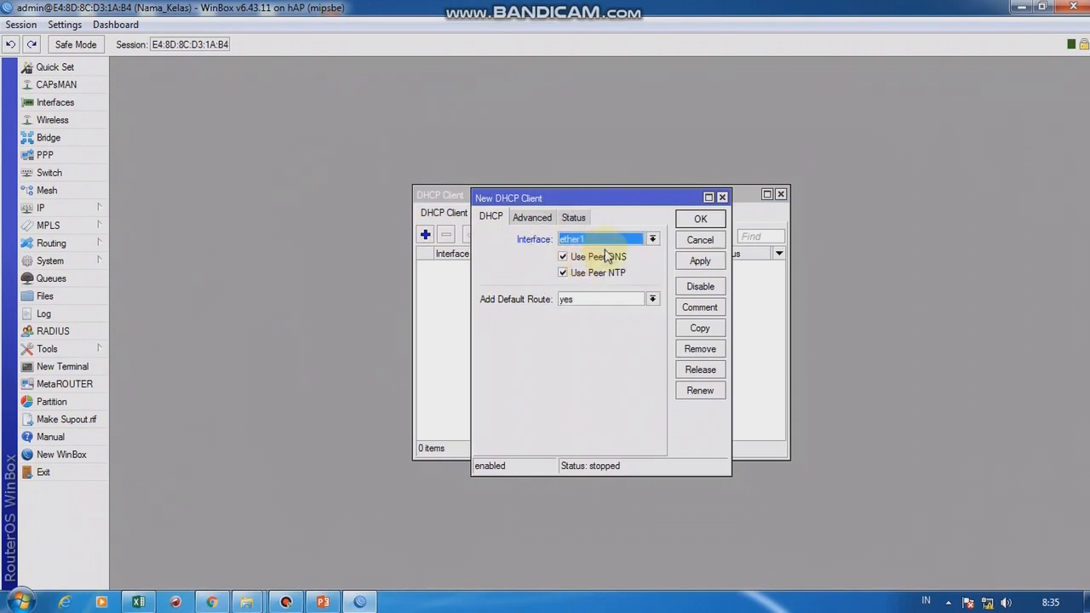
left_click(697, 224)
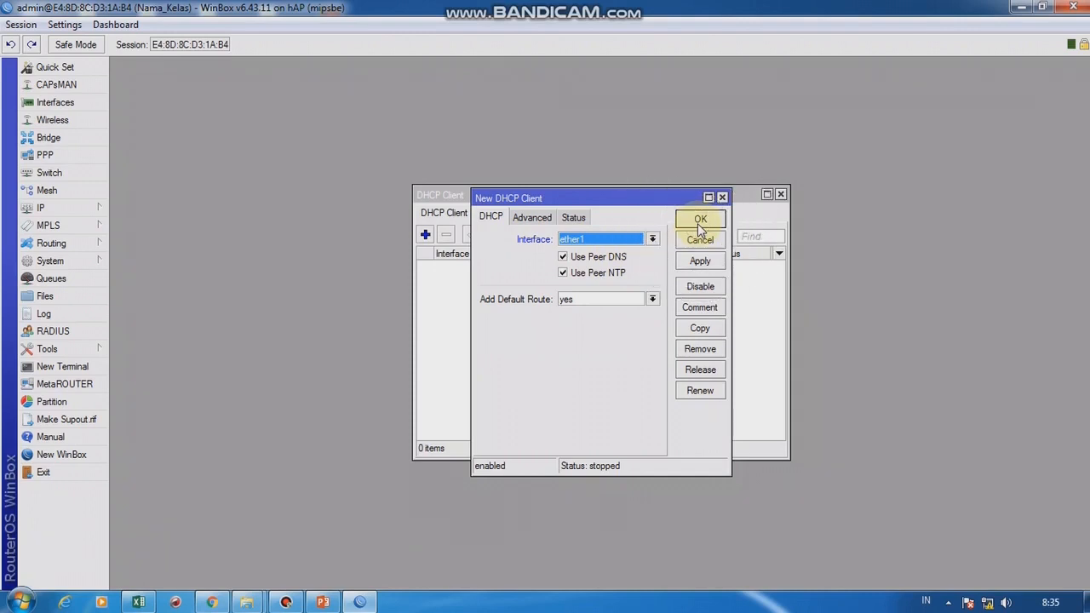
left_click(698, 223)
key("ctrl")
key("ctrl")
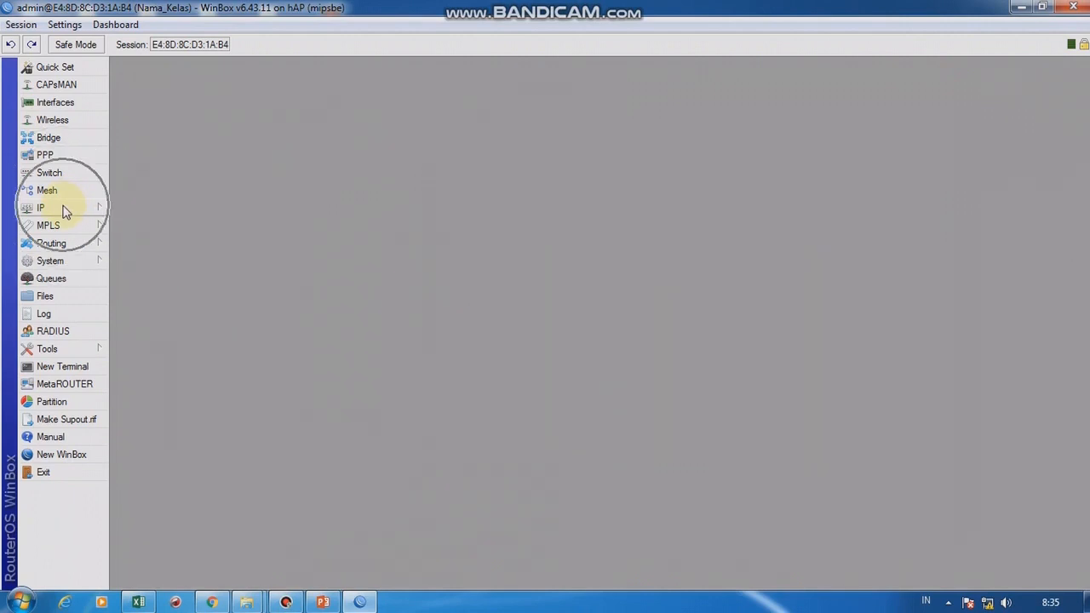
Start the DHCP server setup on interface ether2, accepting the address space 192.168.100.0/24 and gateway 192.168.100.1.
left_click(65, 208)
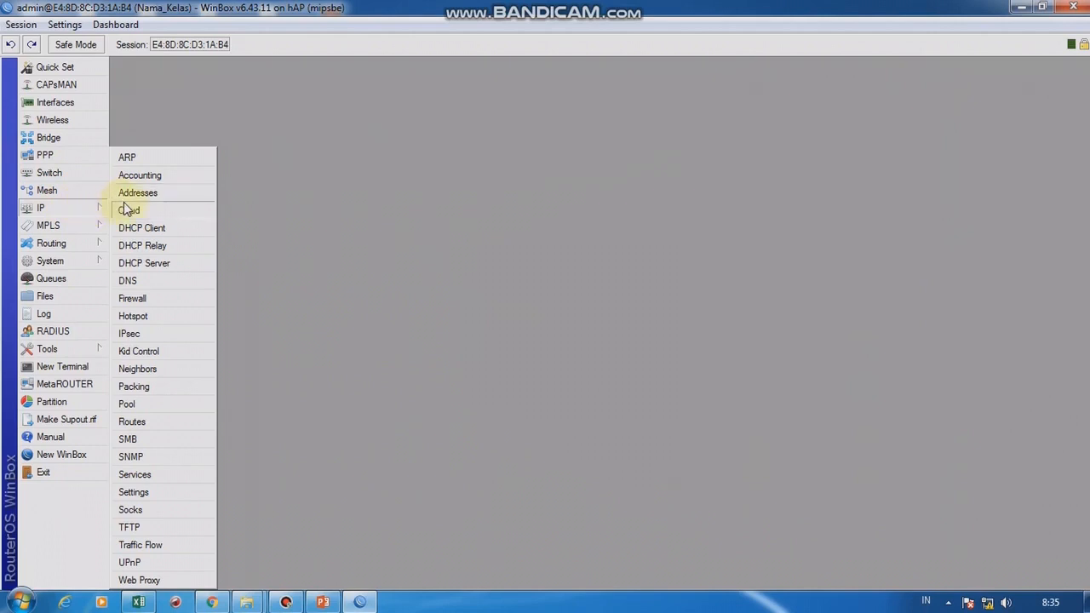
left_click(154, 273)
left_click(153, 272)
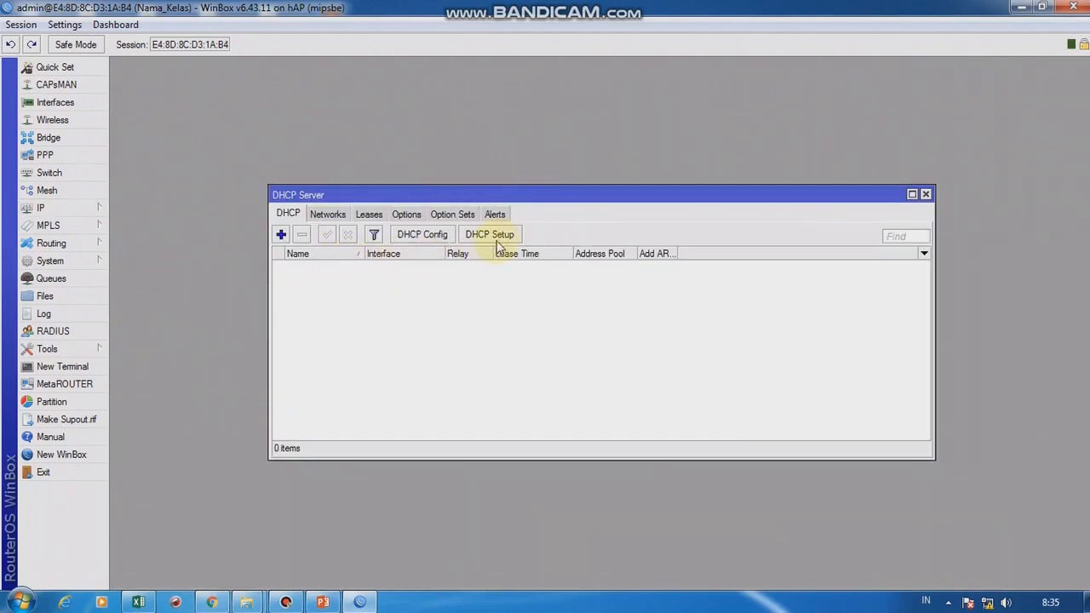
left_click(500, 242)
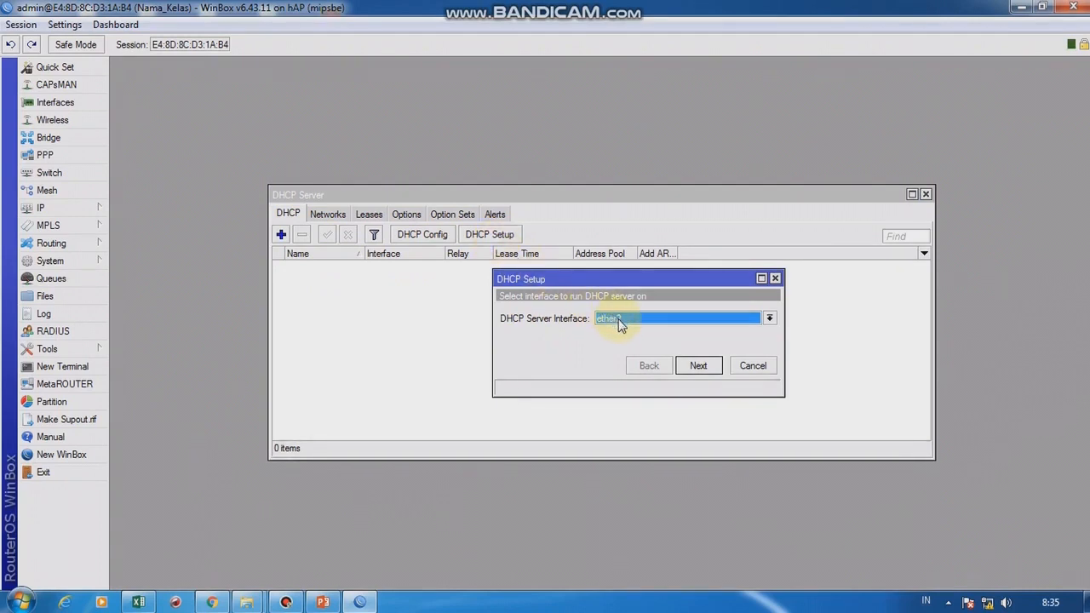
left_click(710, 371)
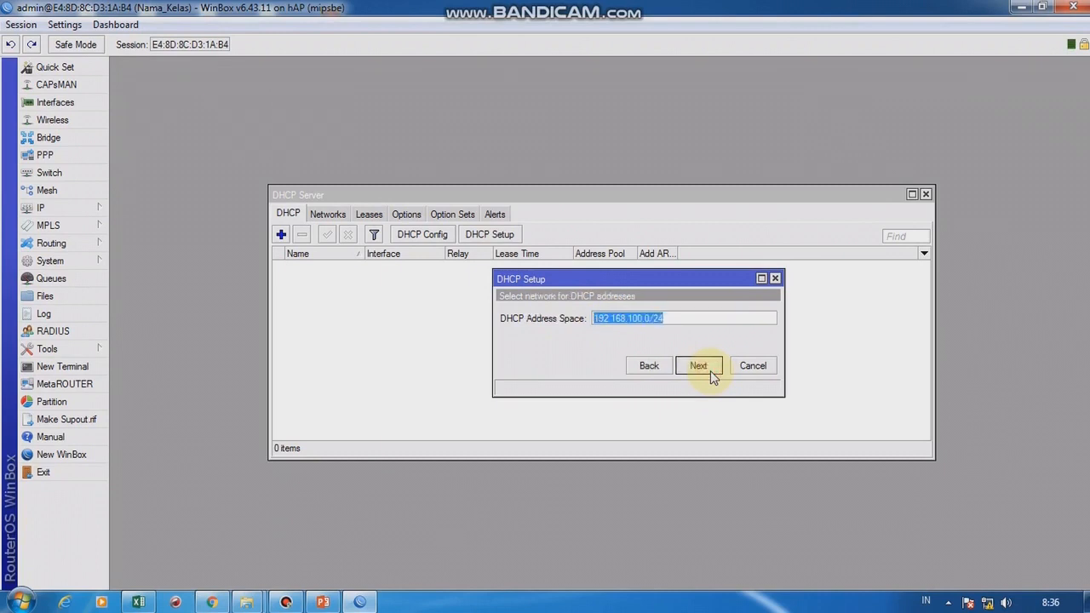
left_click(711, 370)
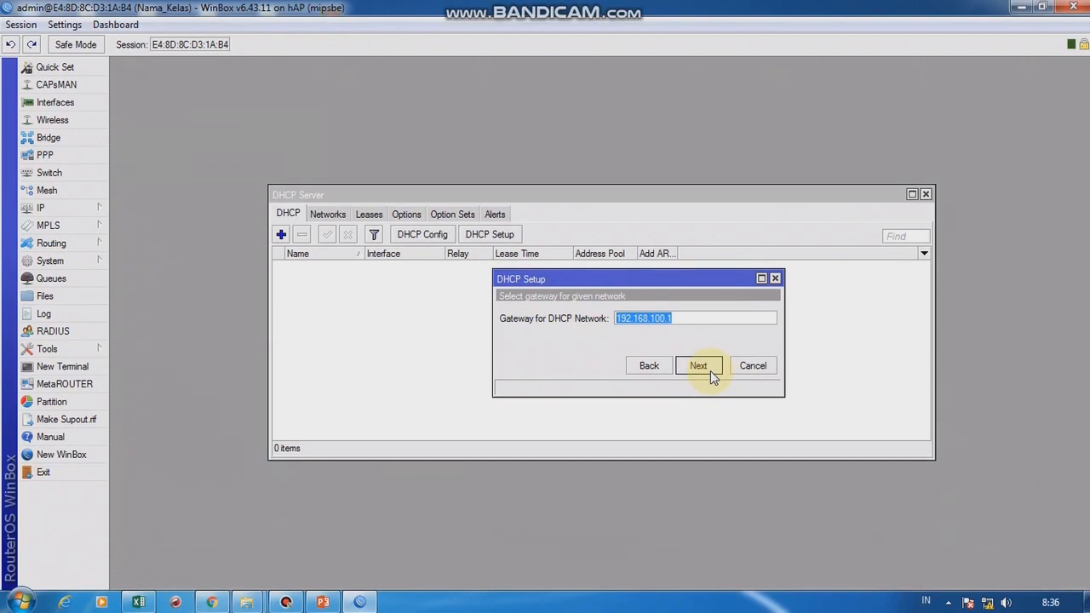
left_click(710, 371)
Set the ether2 DHCP pool to 192.168.100.2-192.168.100.100 and finish the setup with the proposed DNS servers and lease time 00:10:00.
left_click(732, 317)
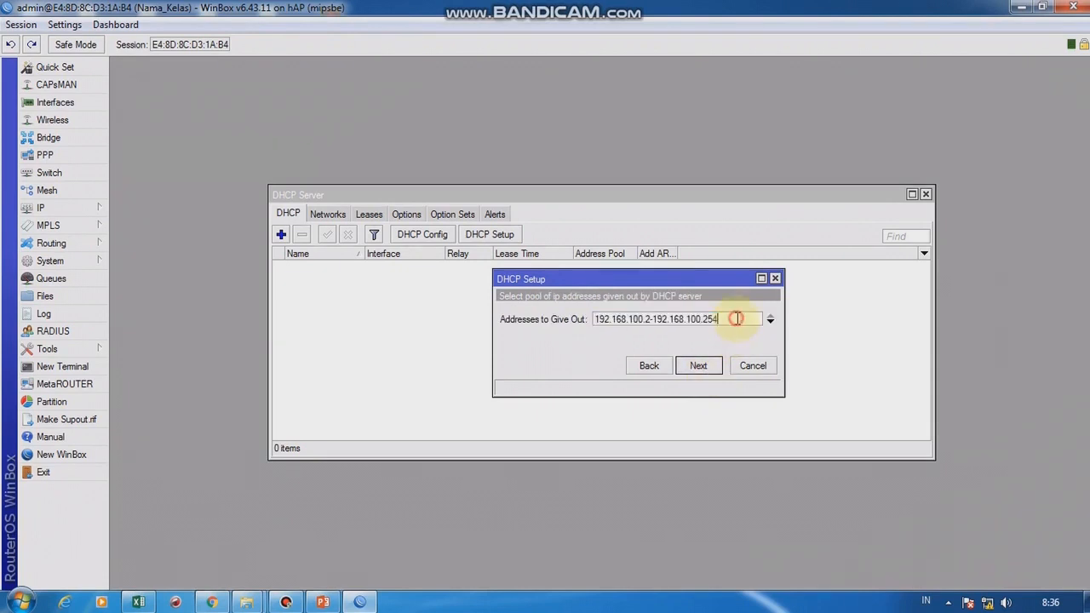
key("BackSpace")
key("BackSpace")
key("BackSpace")
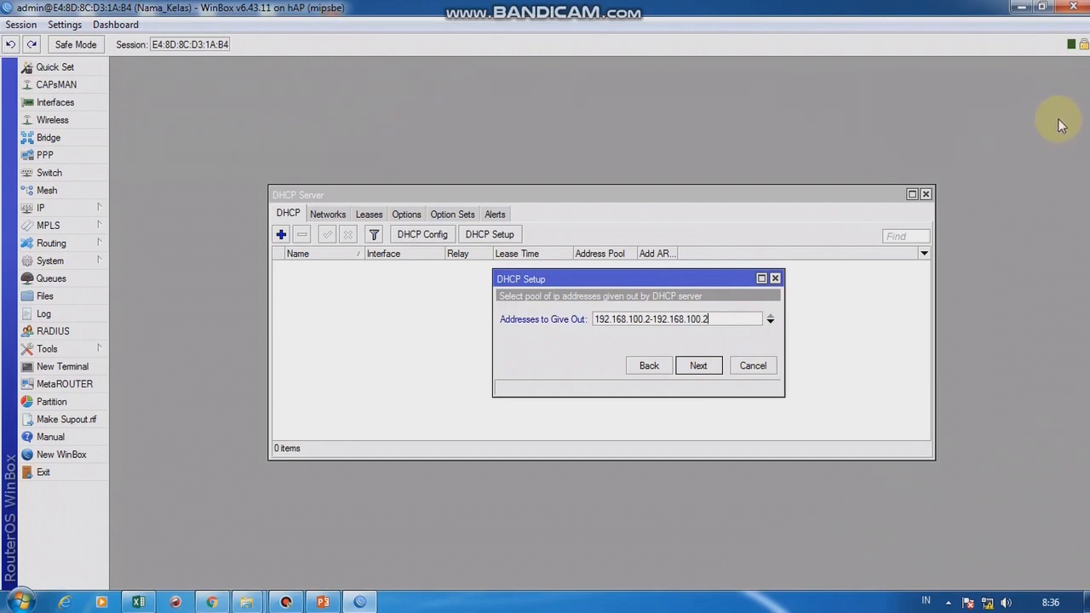
type("100")
left_click(703, 369)
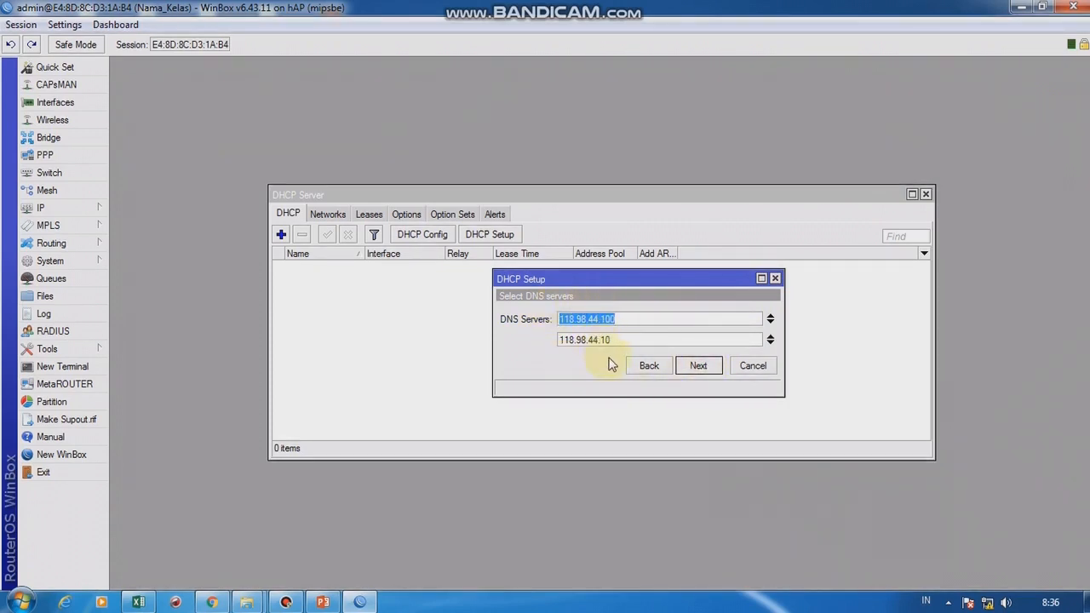
left_click(706, 370)
left_click(706, 373)
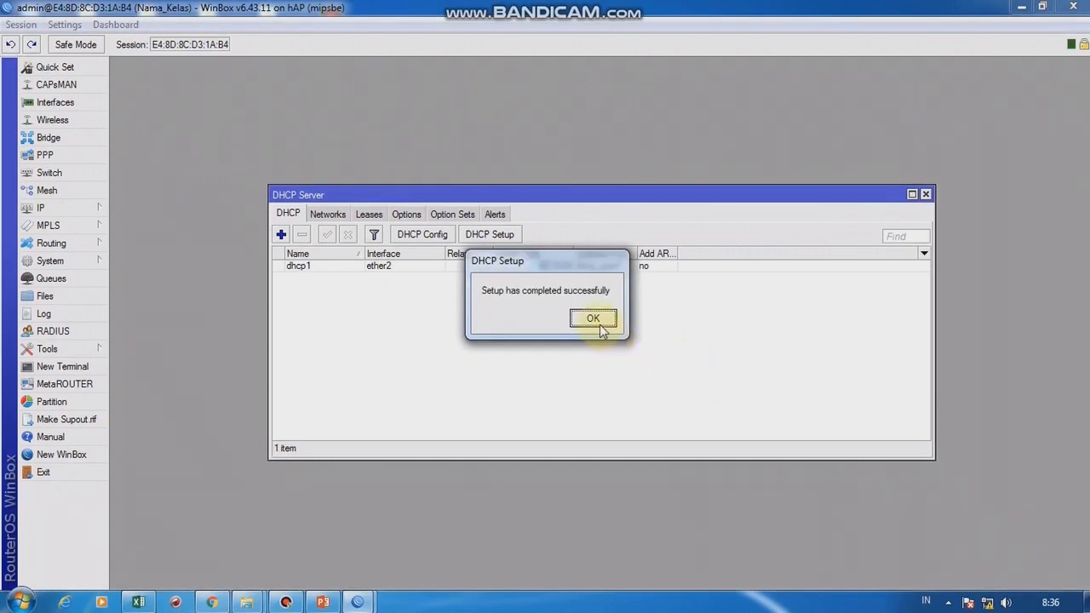
left_click(593, 319)
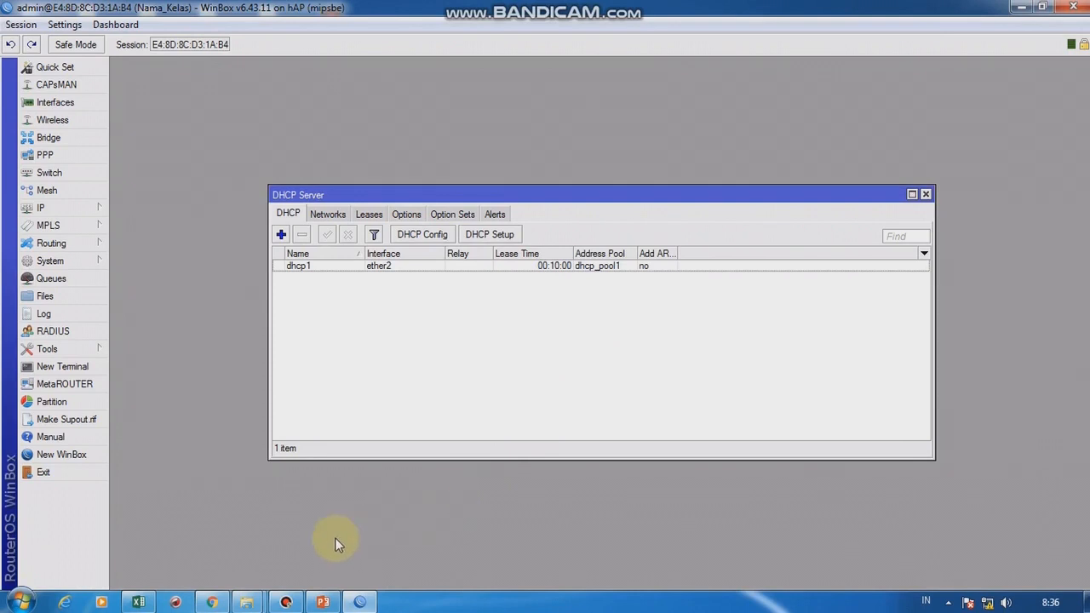
Start another DHCP server setup on interface wlan1, accepting the proposed address space and gateway 192.168.200.1.
left_click(514, 238)
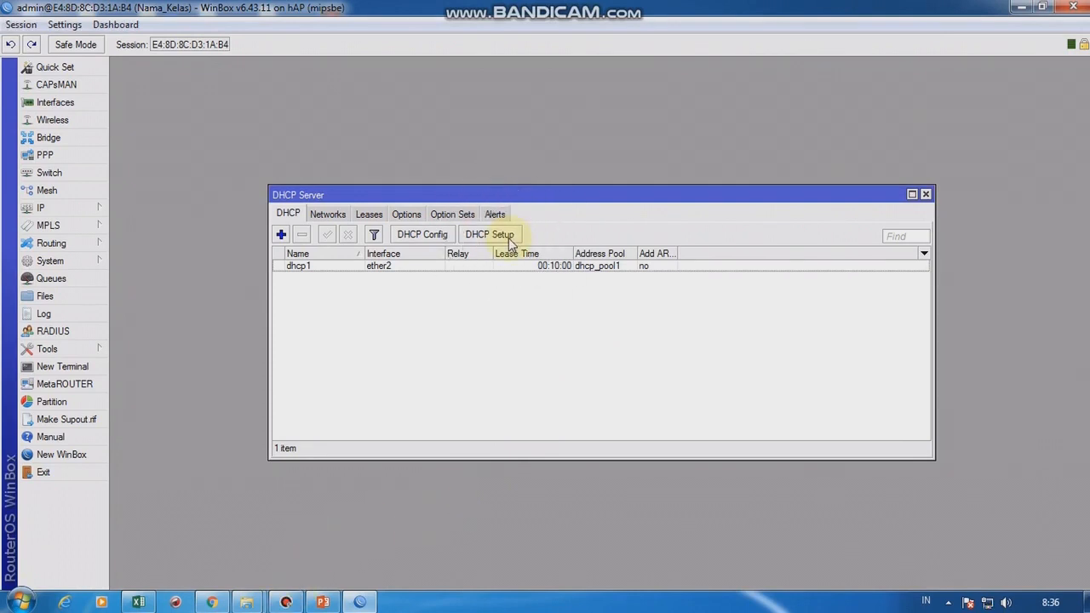
left_click(632, 319)
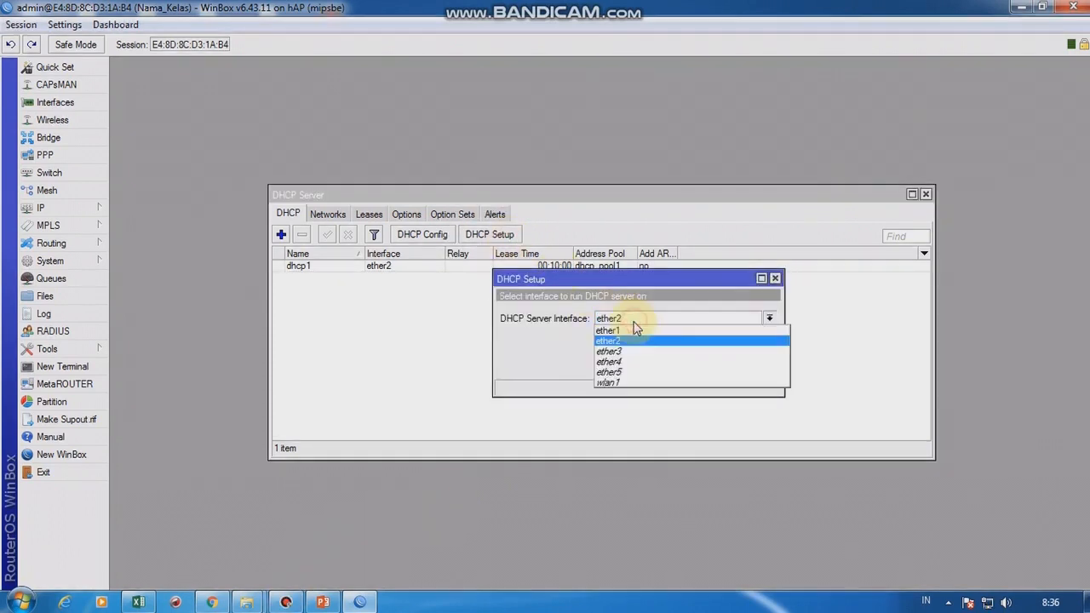
left_click(627, 385)
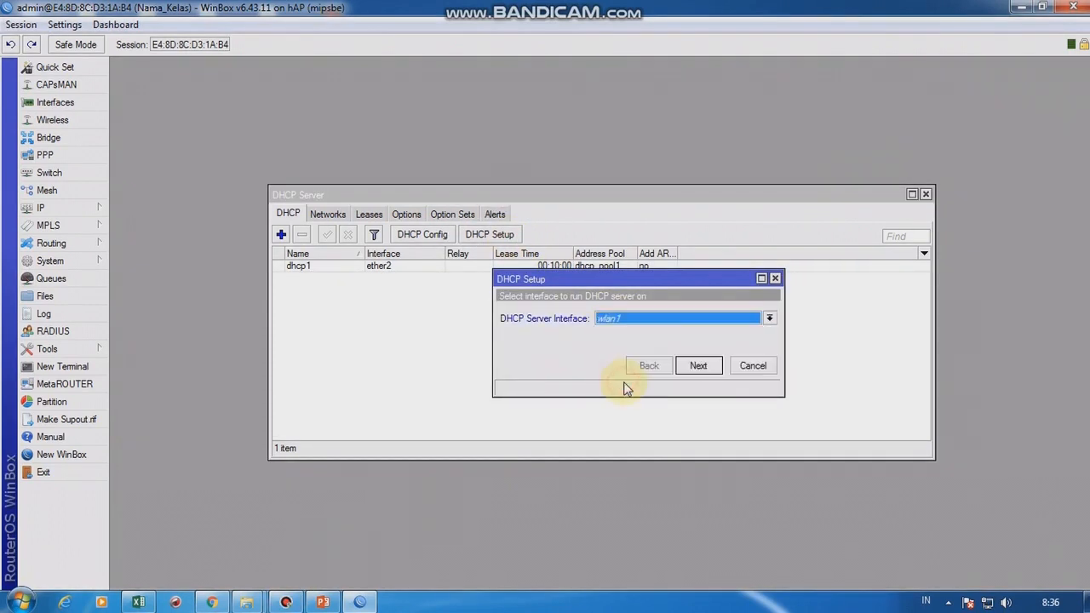
left_click(691, 373)
left_click(696, 369)
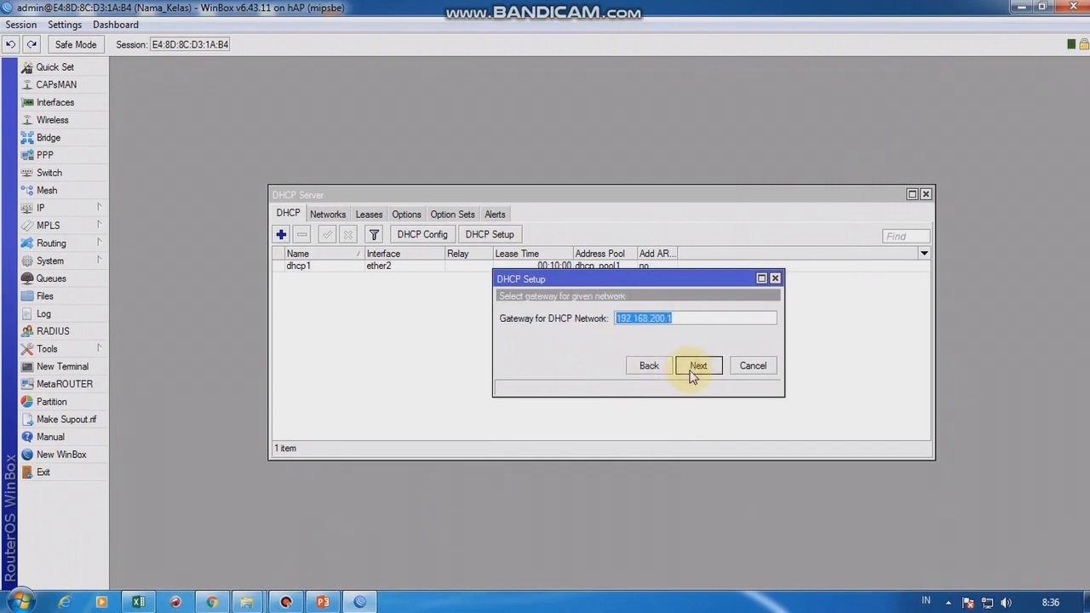
left_click(692, 373)
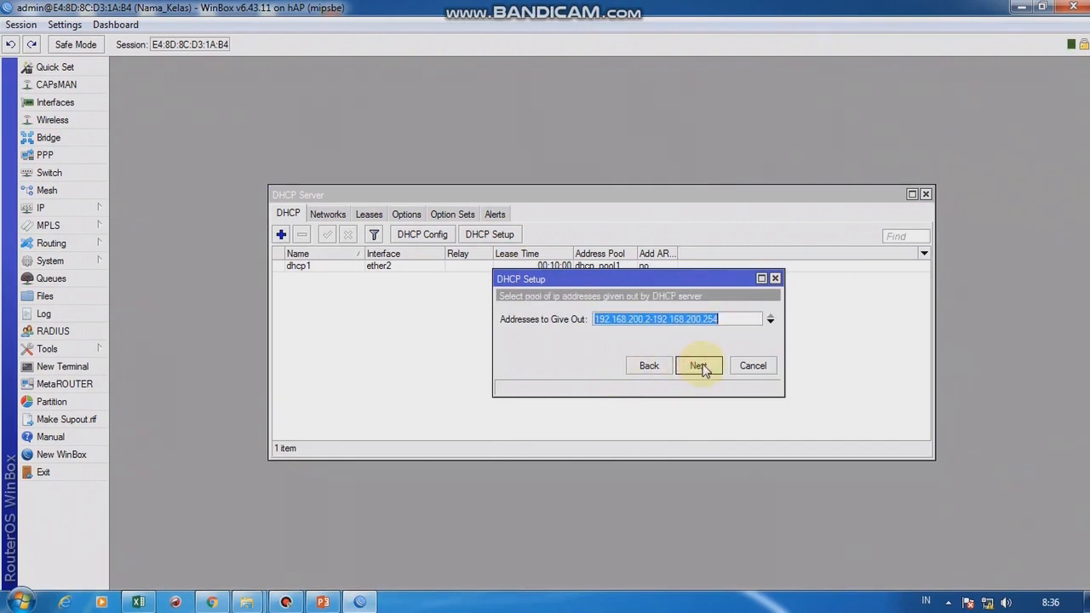
Set the wlan1 DHCP pool to 192.168.200.2-192.168.200.100 and finish the setup with the proposed DNS servers and lease time 00:10:00.
left_click(724, 317)
key("BackSpace")
key("BackSpace")
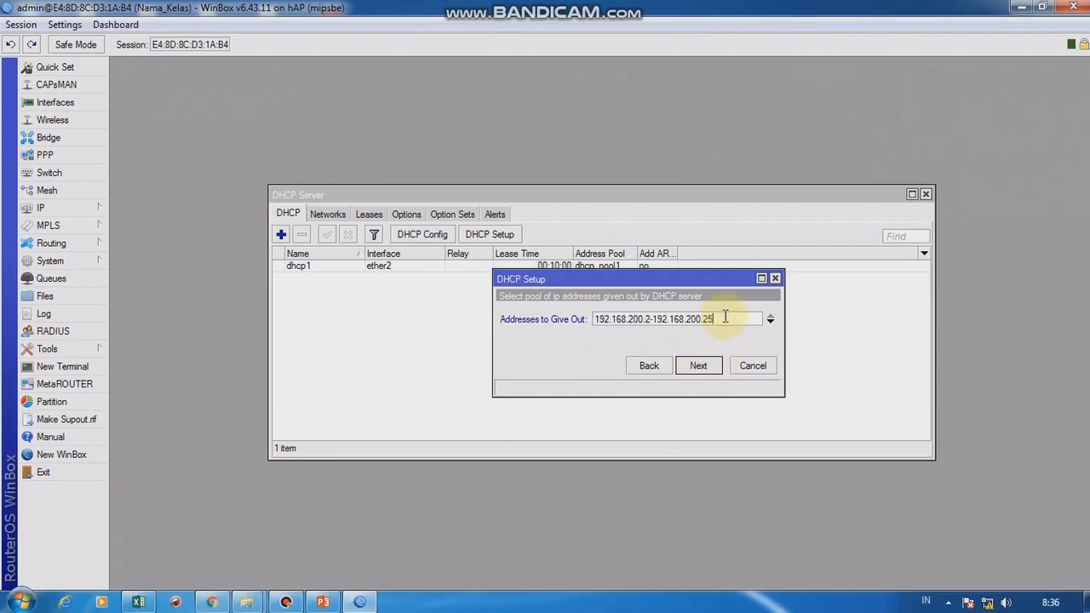
key("BackSpace")
type("100")
left_click(694, 370)
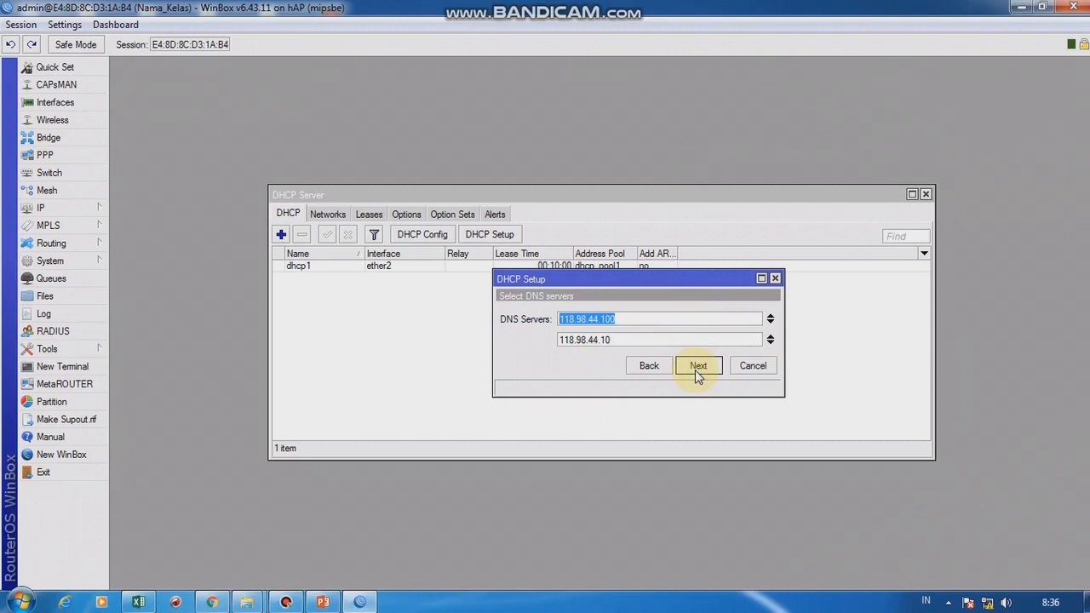
left_click(697, 366)
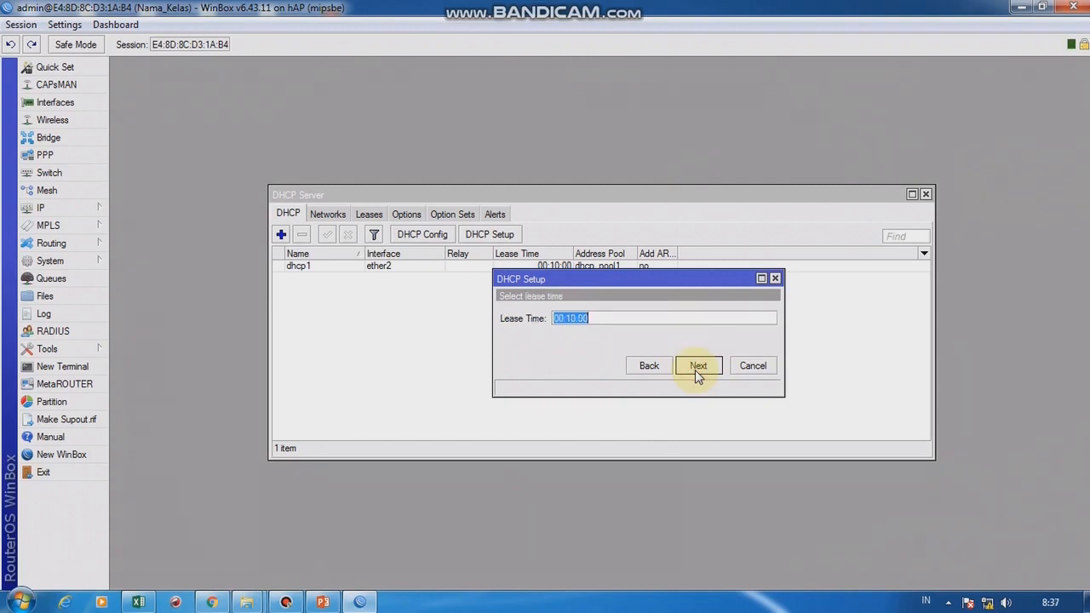
left_click(697, 366)
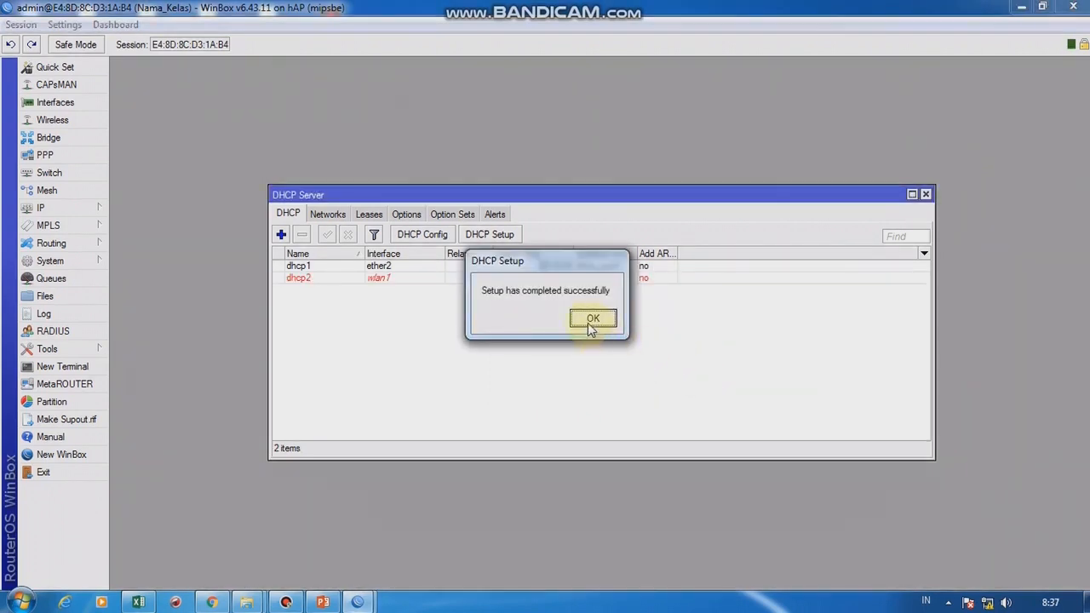
left_click(588, 324)
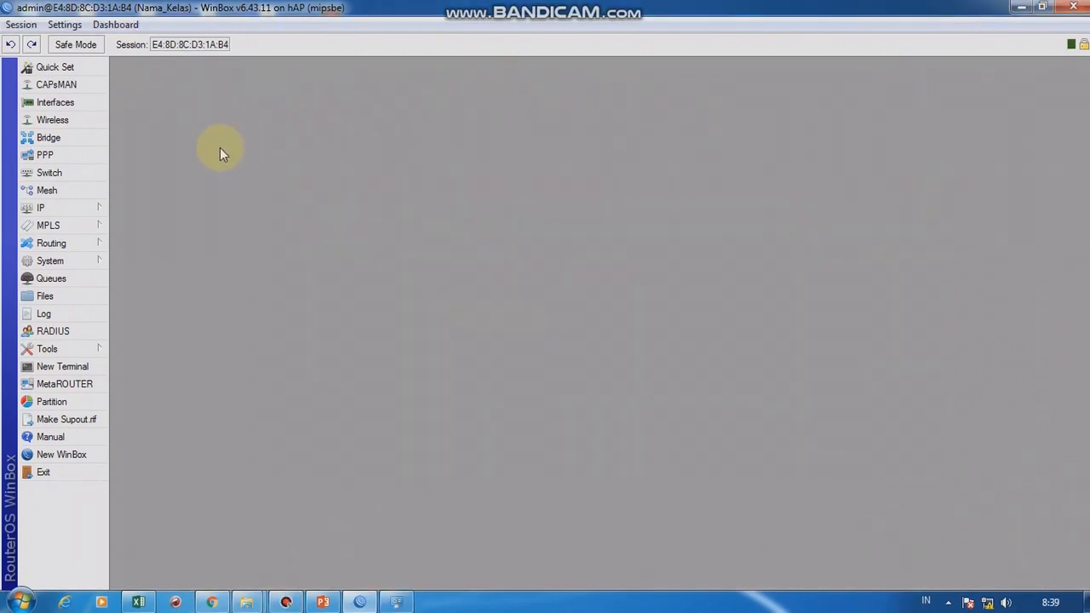
Create a new firewall NAT rule with chain srcnat and out interface ether1.
left_click(67, 210)
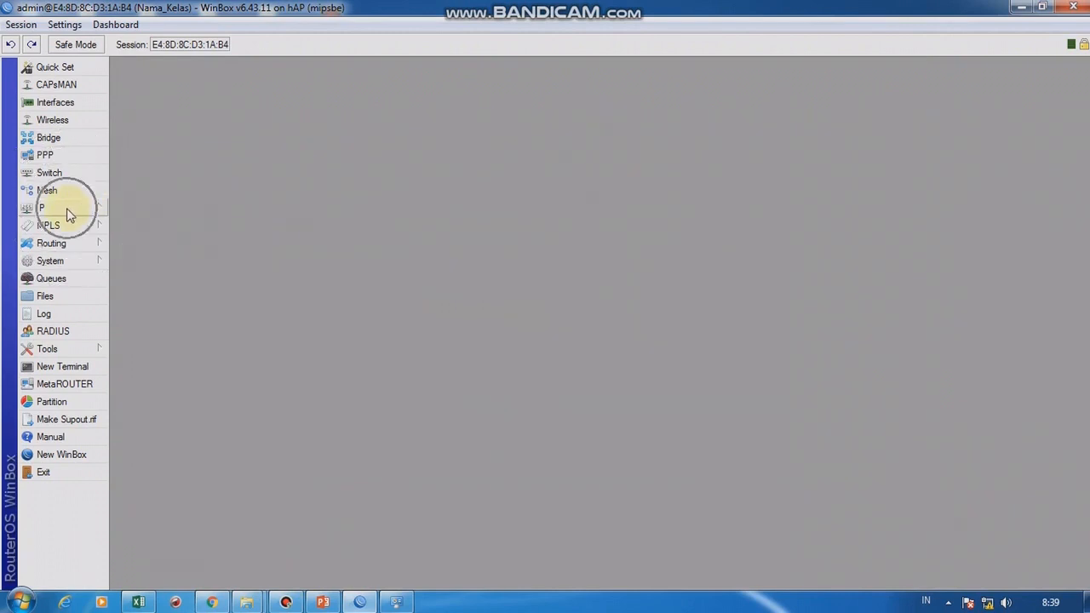
left_click(70, 212)
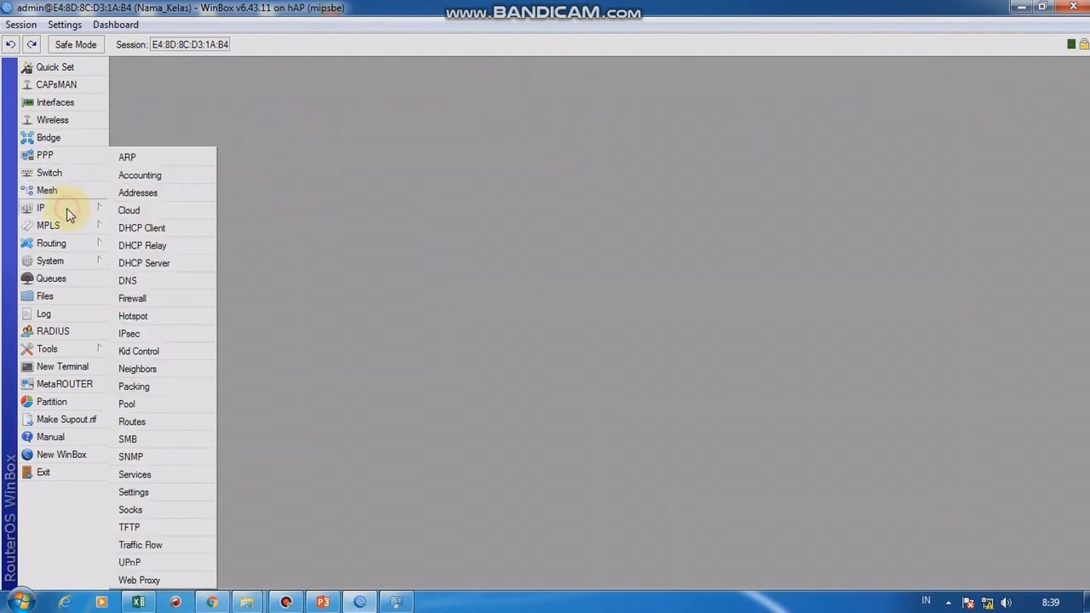
left_click(156, 302)
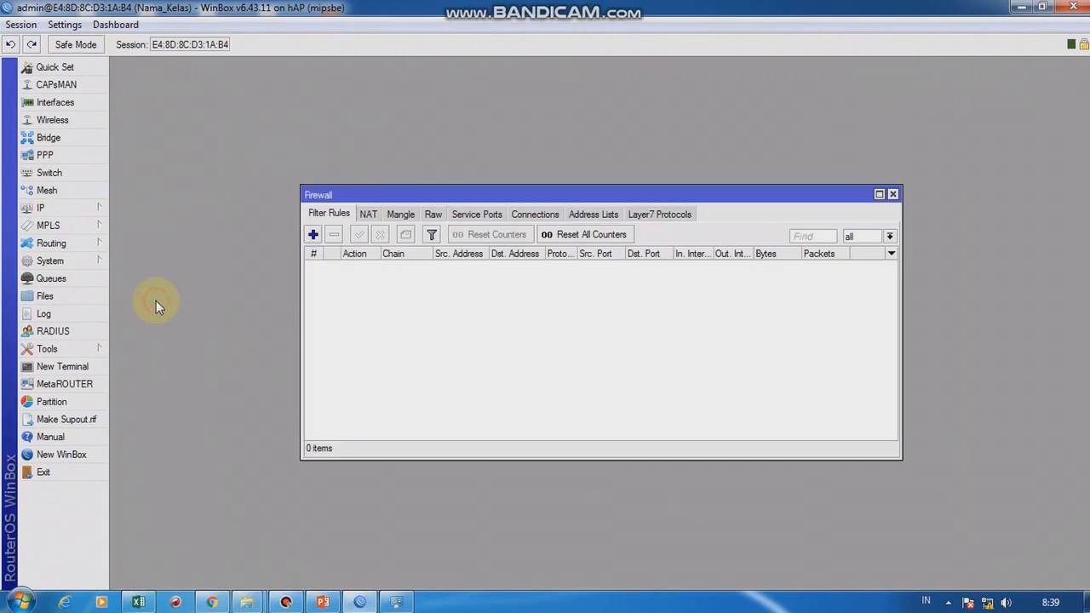
left_click(369, 217)
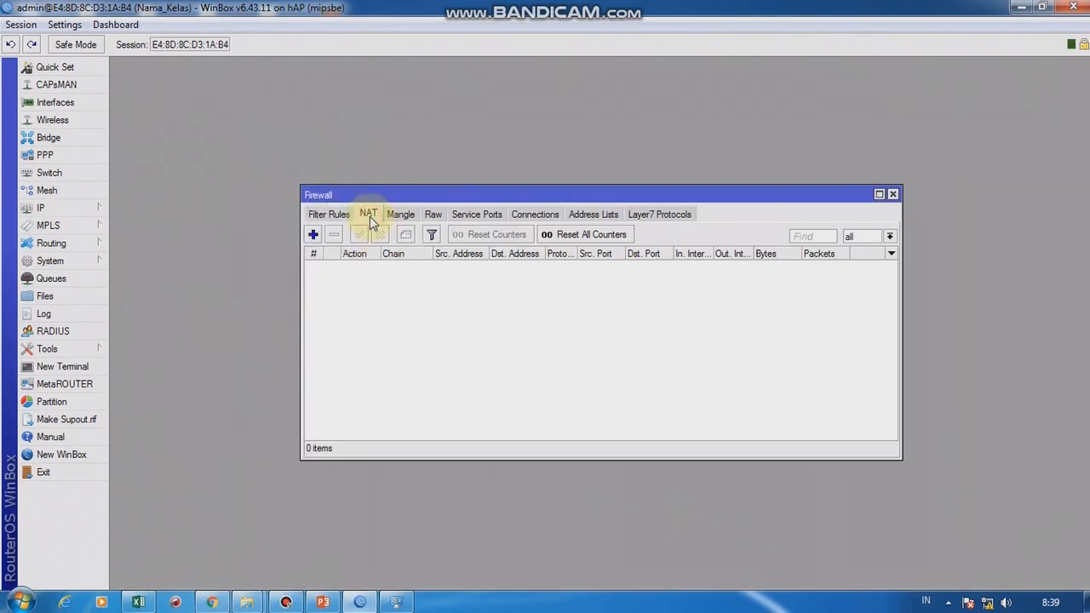
left_click(314, 236)
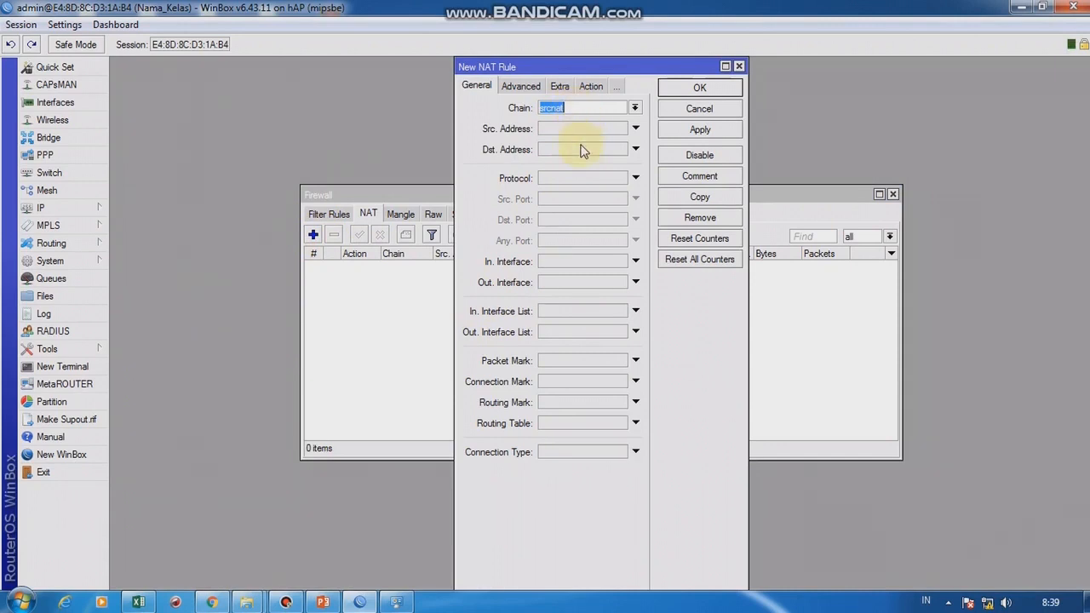
left_click(579, 283)
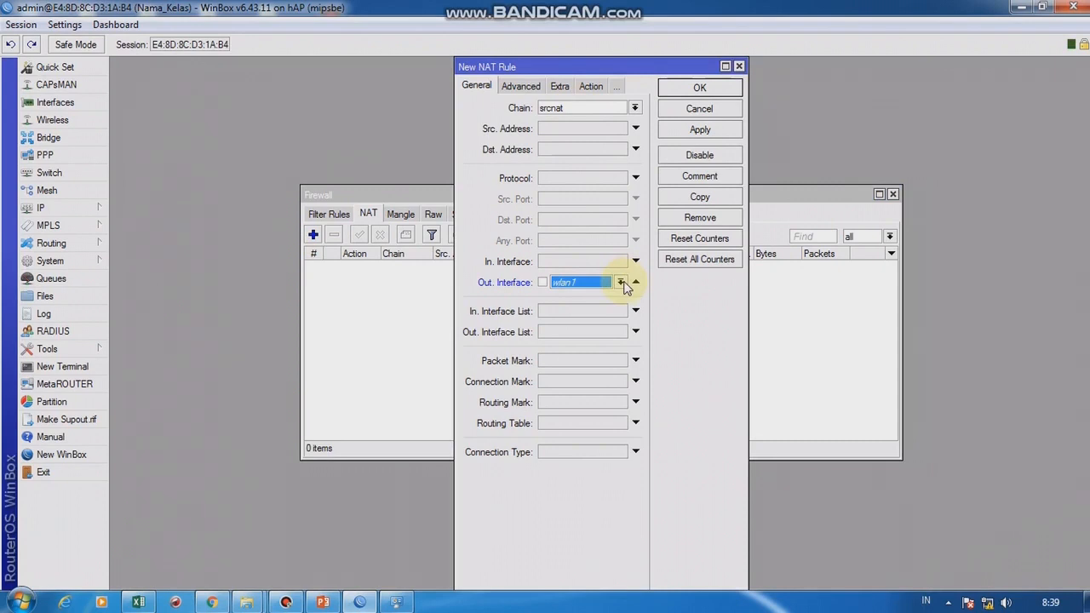
left_click(621, 282)
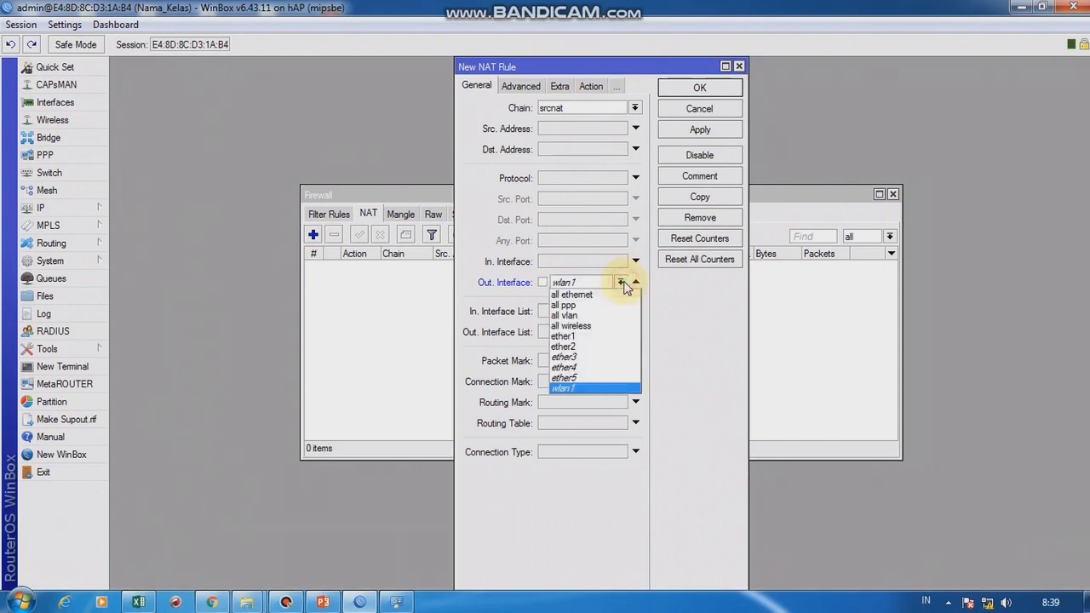
left_click(596, 337)
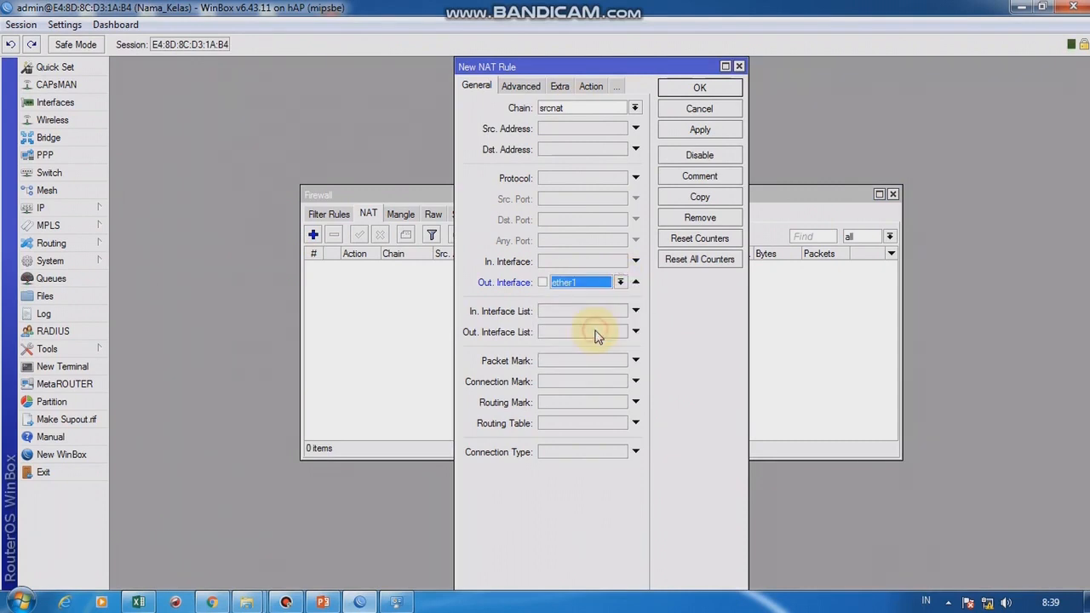
Set the NAT rule's action to masquerade, save the rule and close the firewall window.
left_click(586, 87)
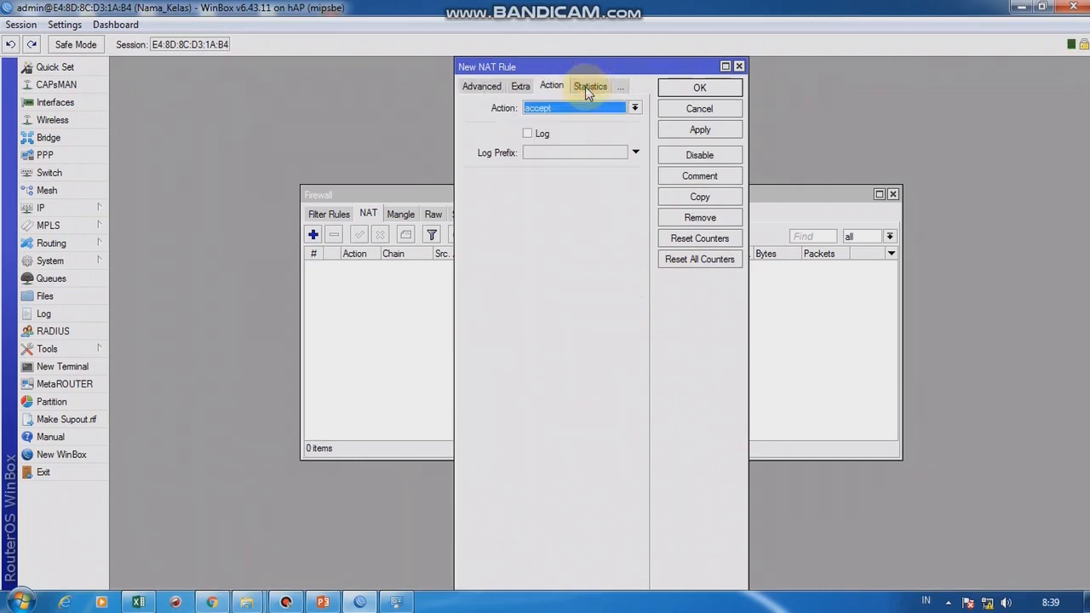
left_click(584, 108)
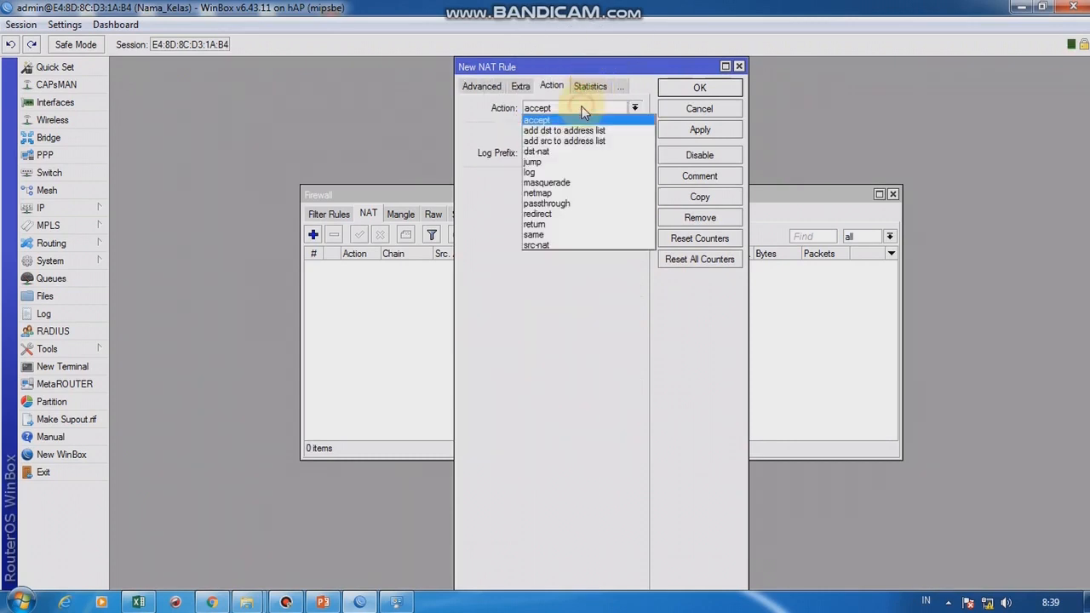
left_click(585, 184)
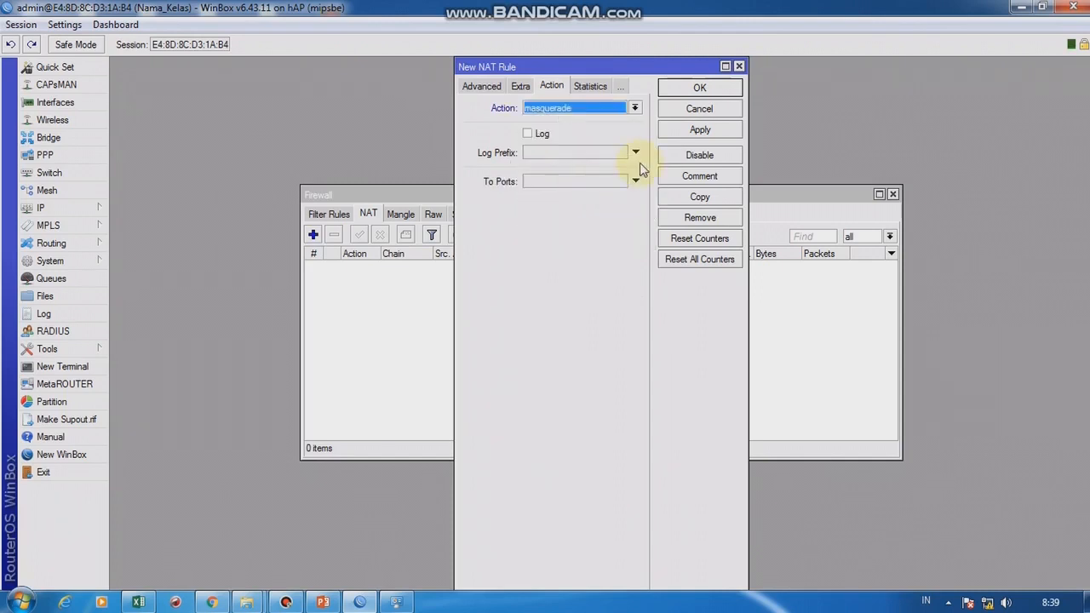
left_click(693, 89)
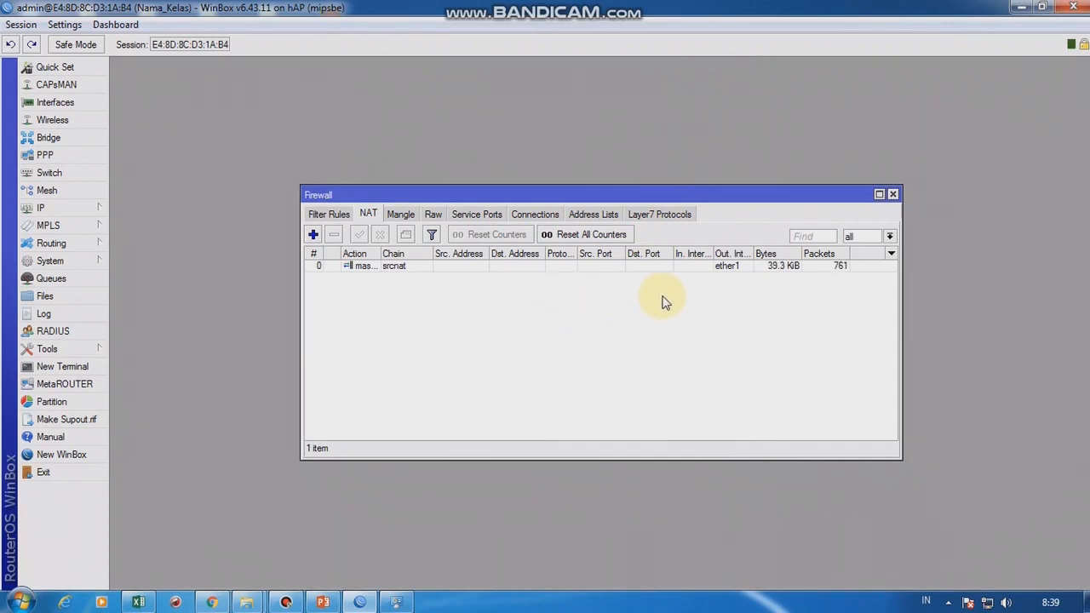
left_click(894, 195)
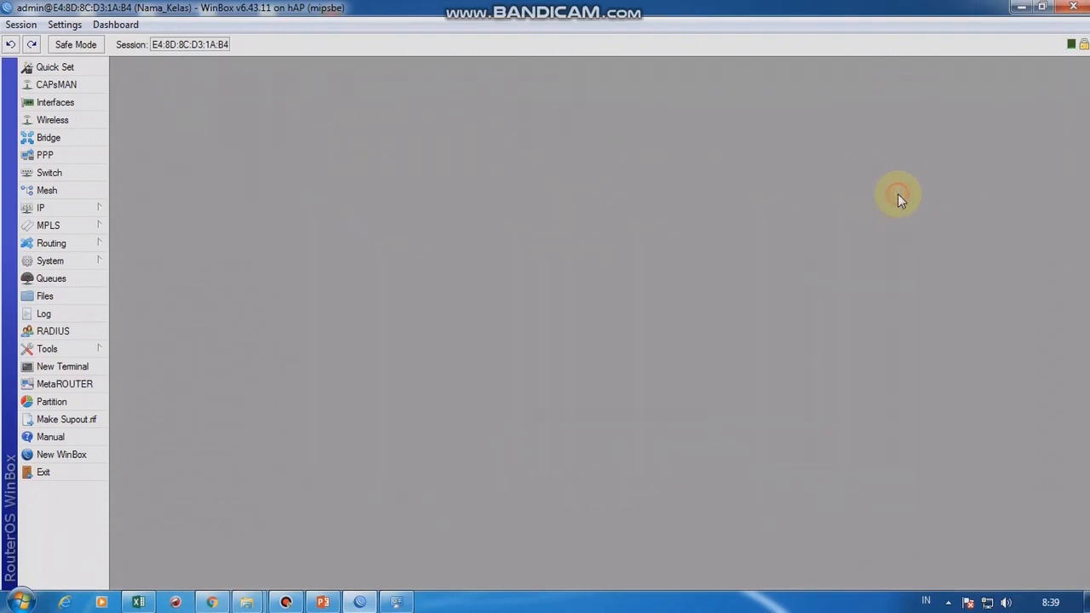
Ping 8.8.8.8 from a new router terminal to test its internet connection.
left_click(83, 366)
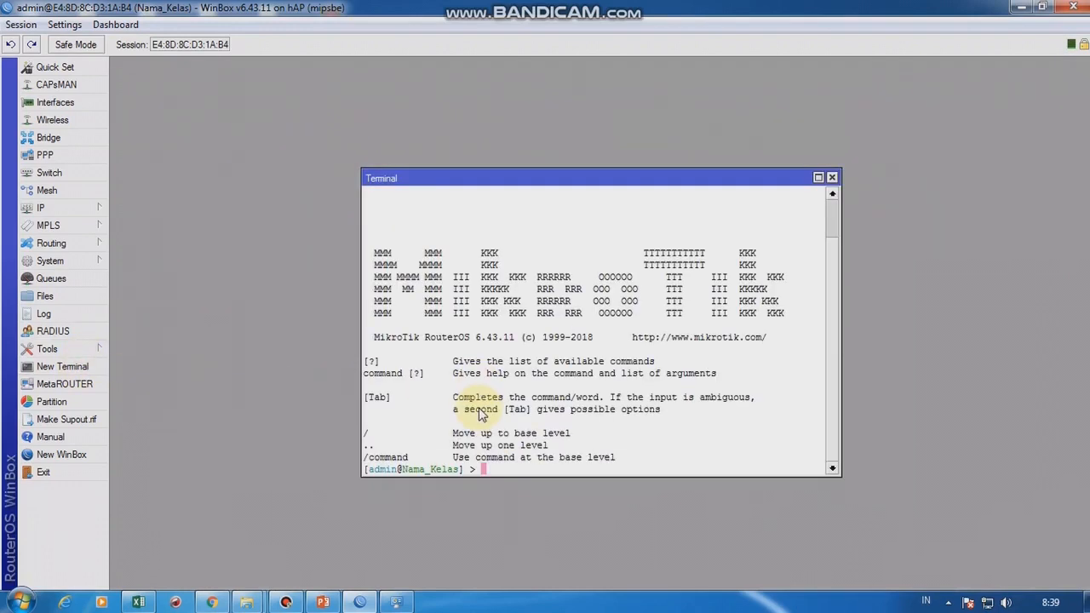
type("ping ")
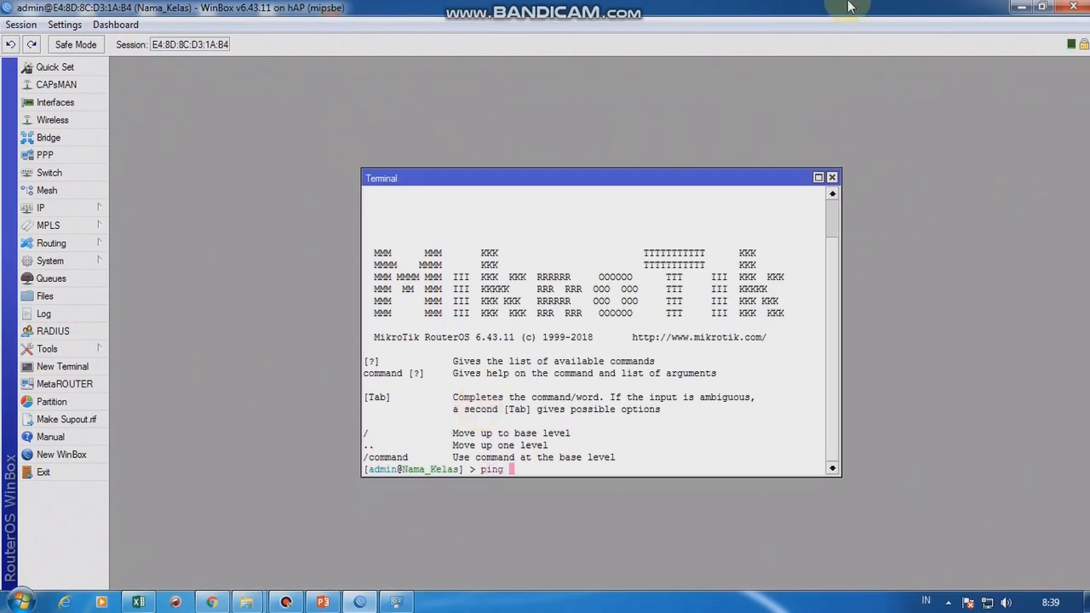
type("8.8.8.8")
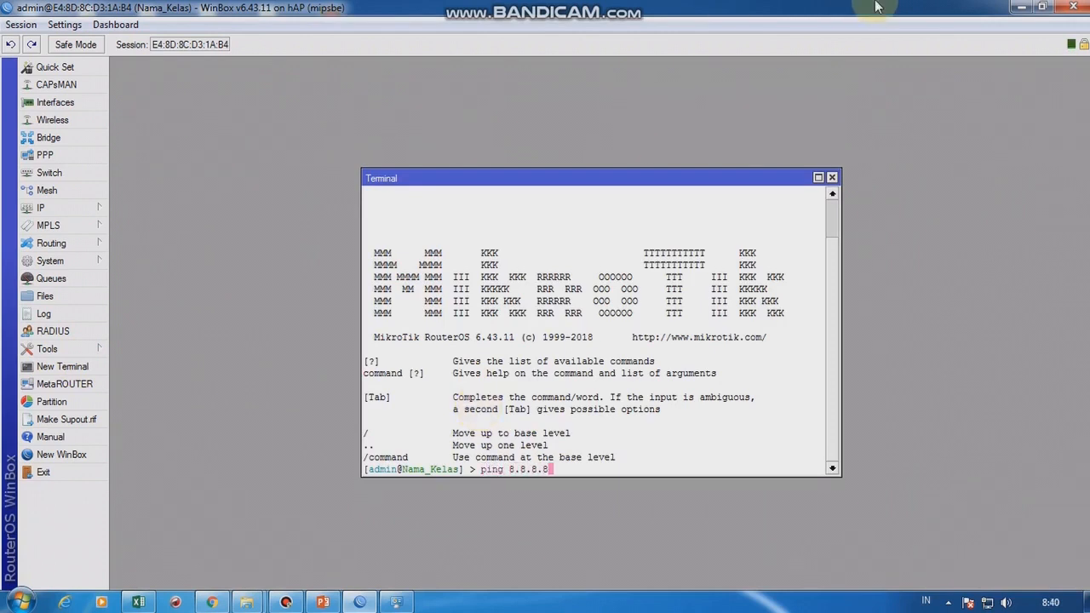
key("Return")
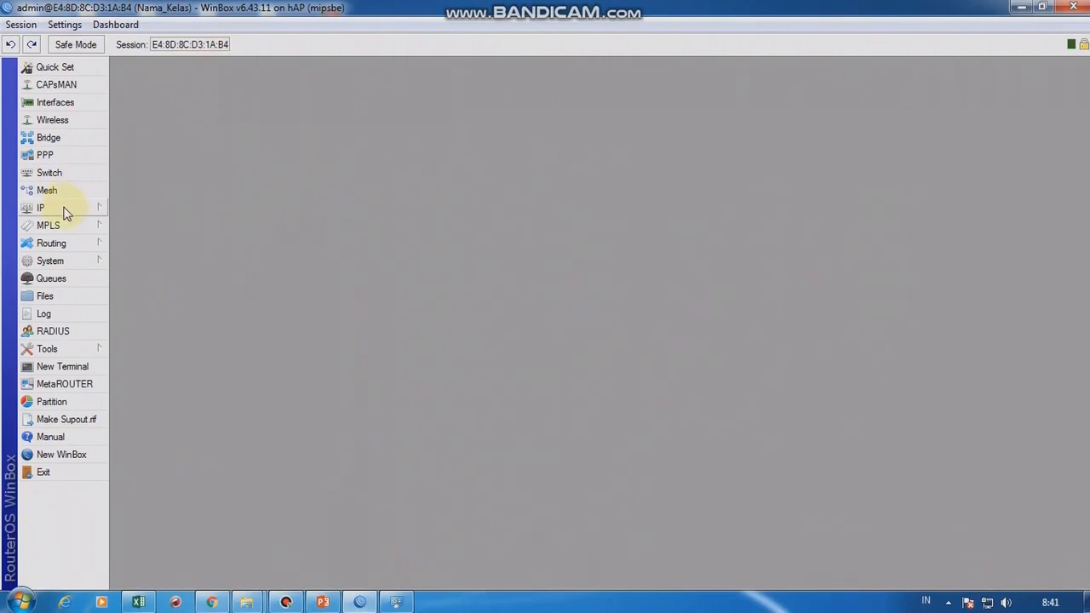
Enable Allow Remote Requests in the router's DNS settings and save the change.
left_click(67, 211)
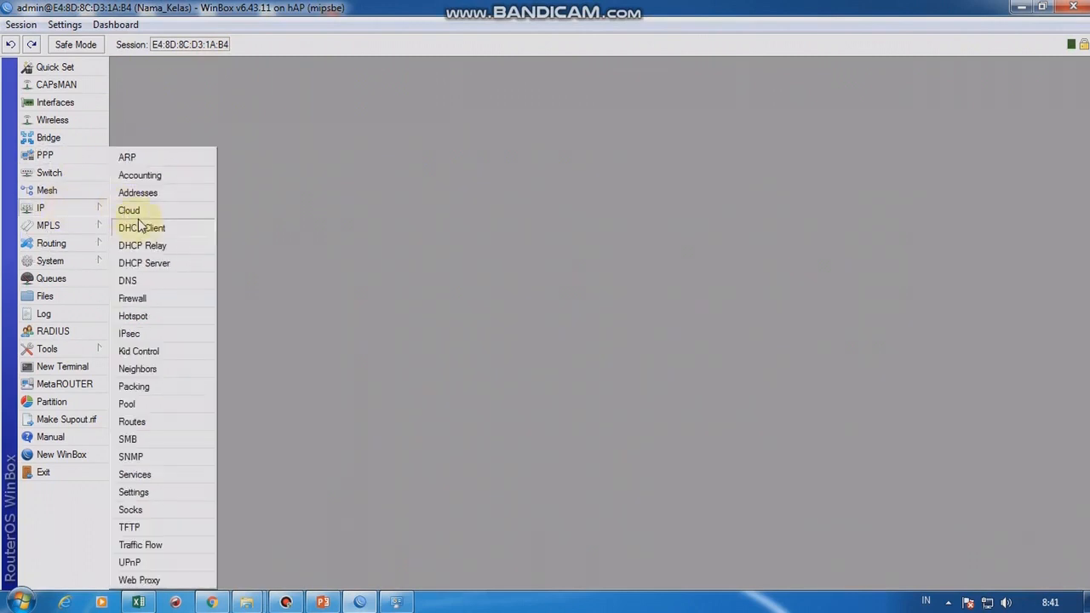
left_click(146, 280)
left_click(146, 280)
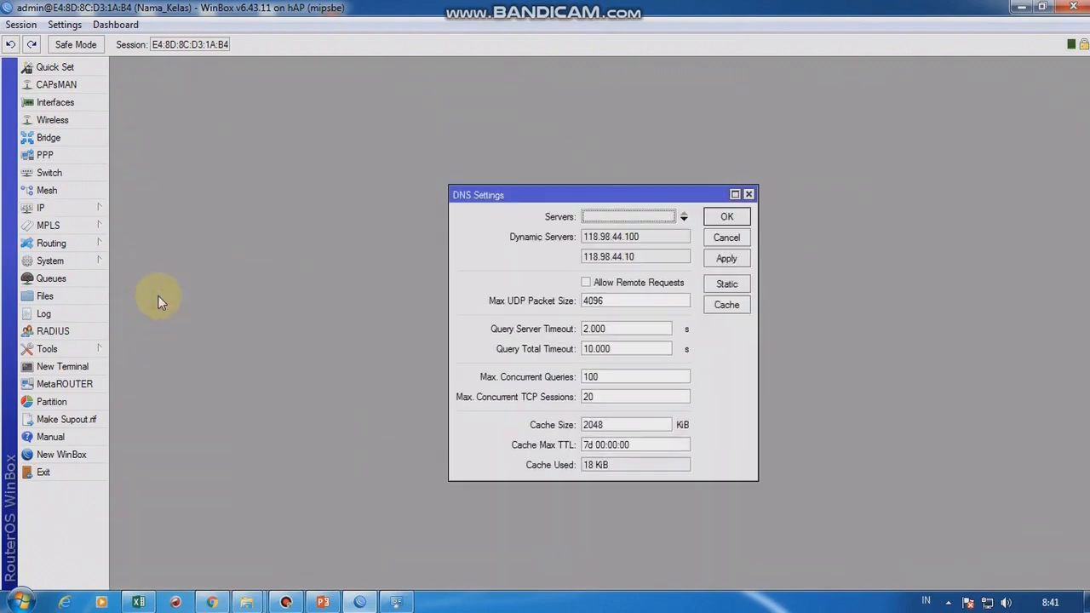
left_click(586, 285)
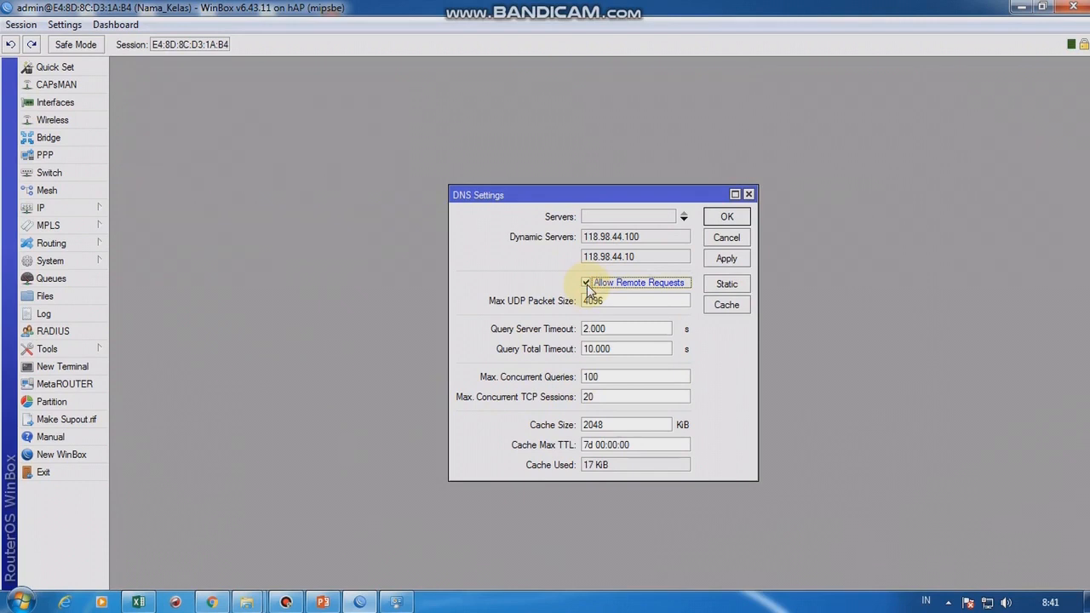
left_click(725, 261)
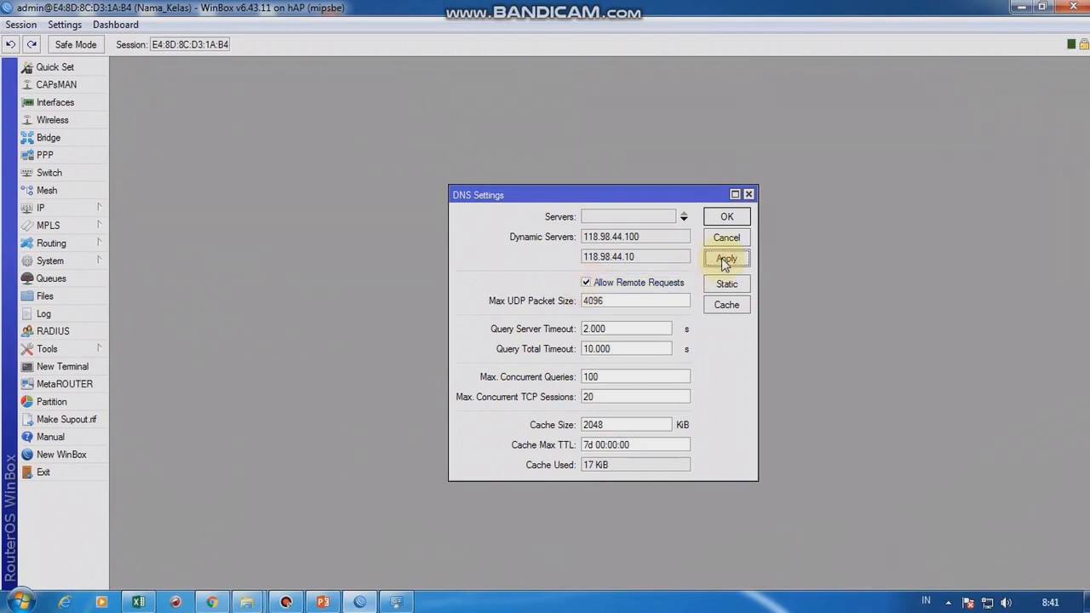
left_click(727, 218)
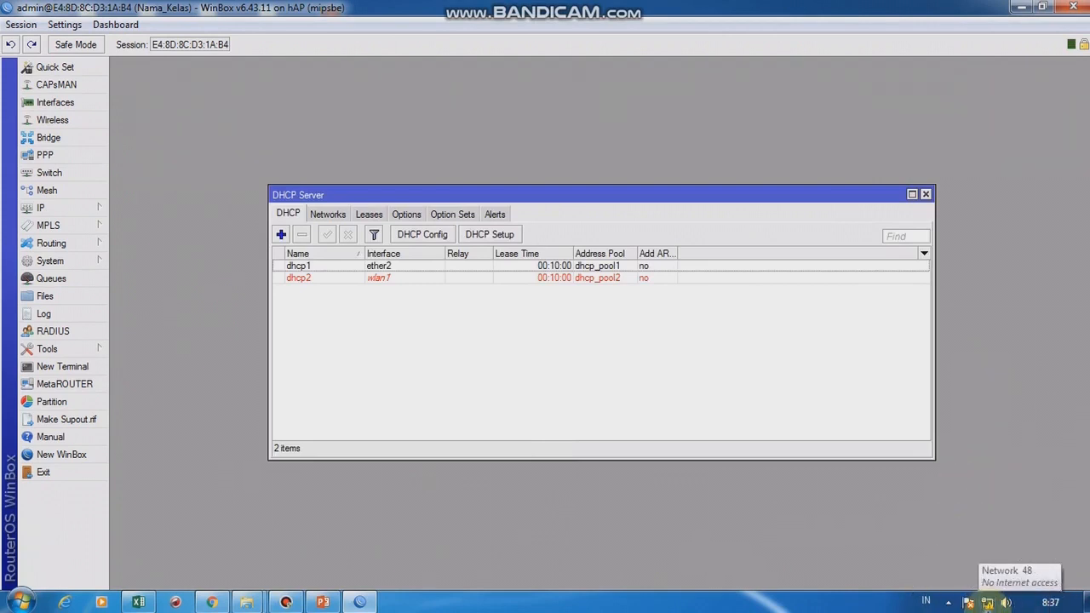
In the Windows network connections, accept the Local adapter's IPv4 properties with IP and DNS server addresses obtained automatically.
right_click(988, 602)
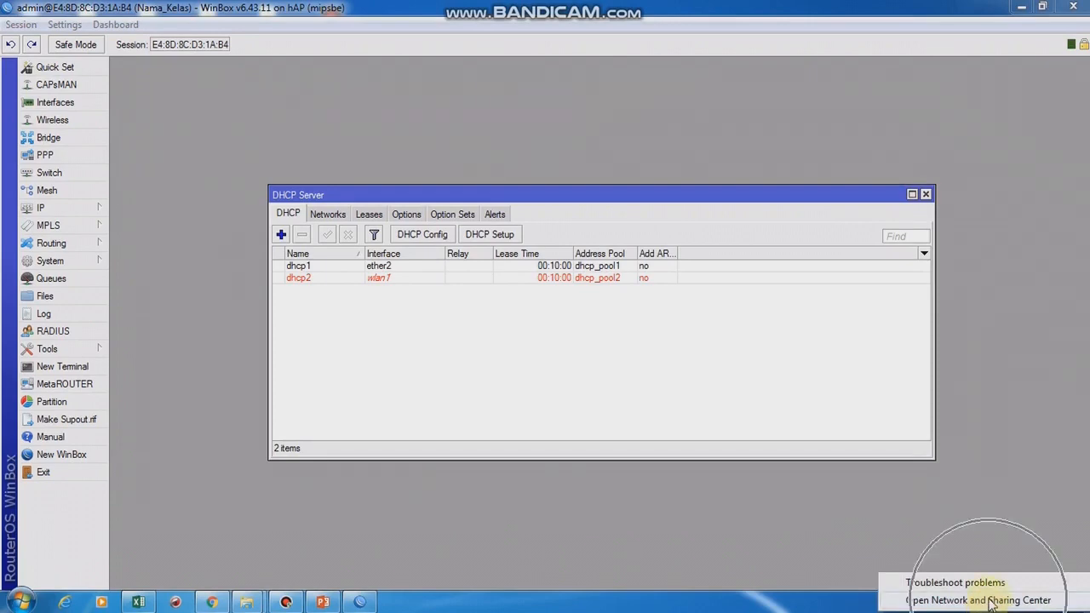
left_click(989, 600)
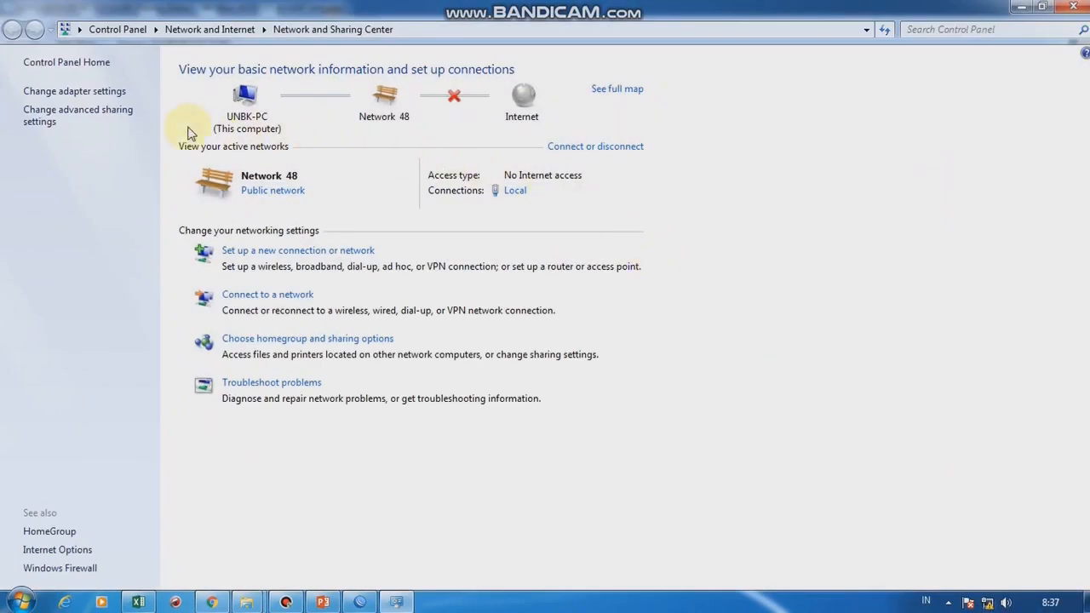
left_click(103, 94)
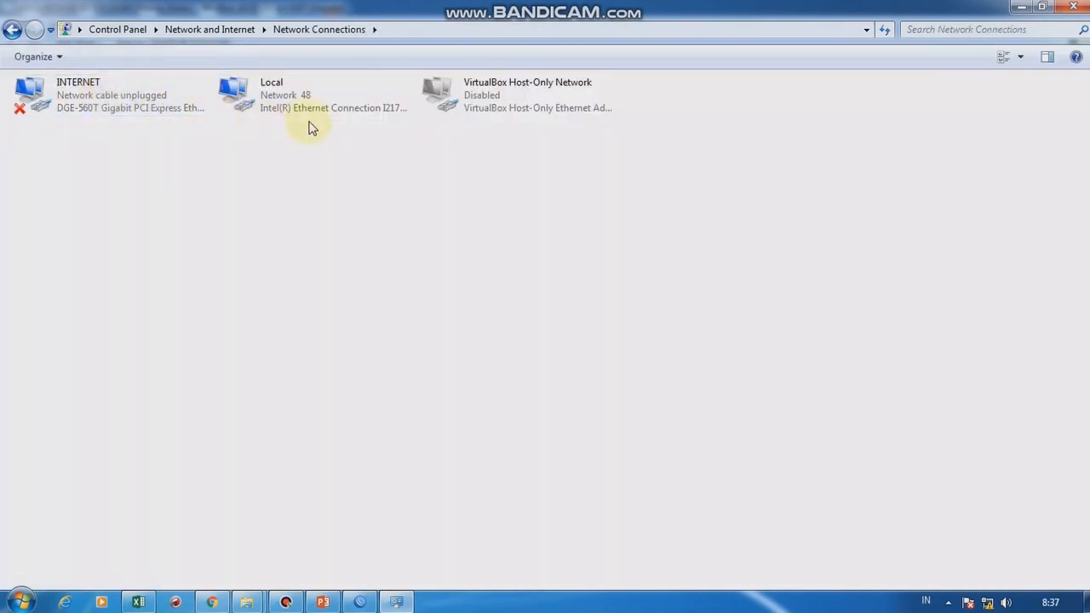
left_click(320, 111)
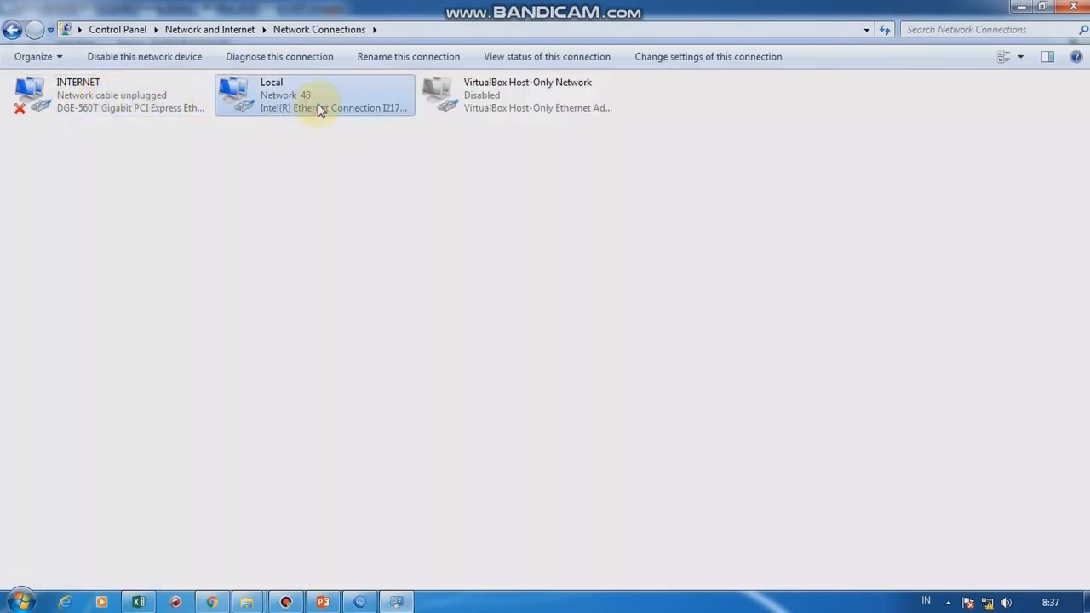
right_click(320, 109)
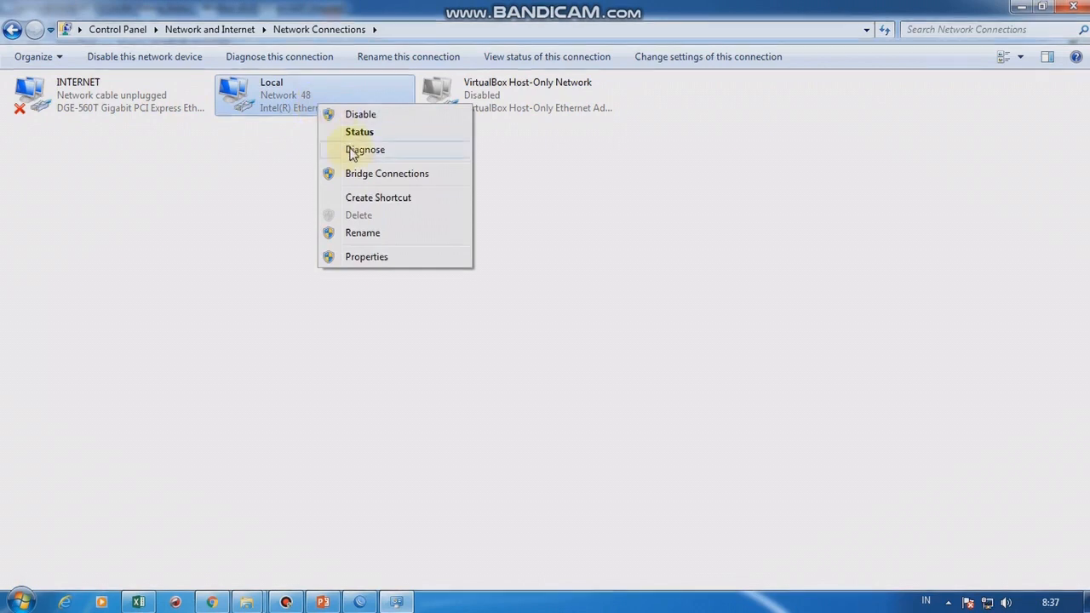
left_click(368, 257)
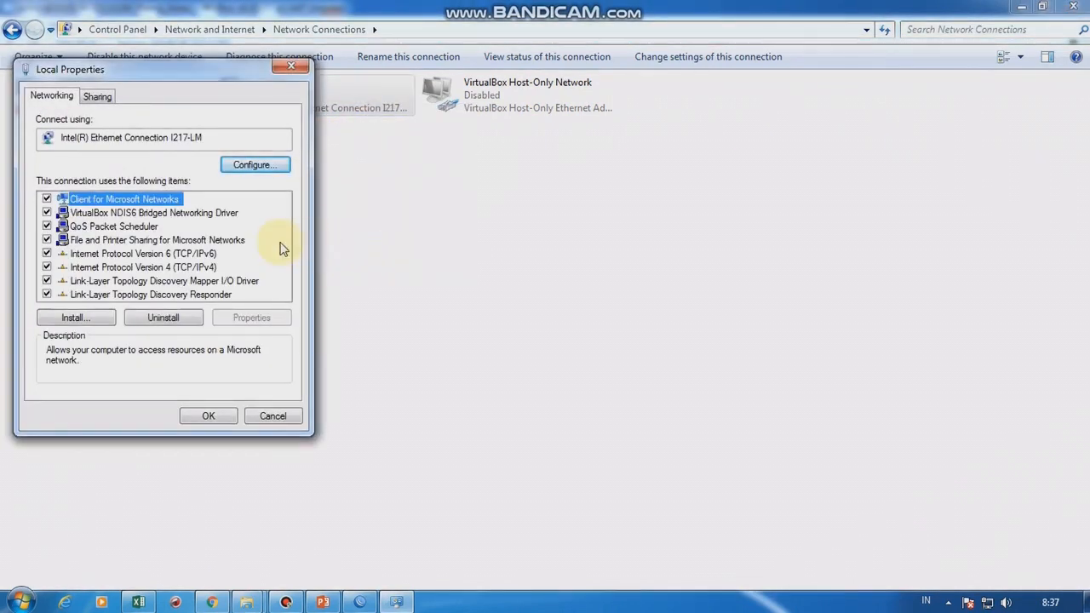
double_click(201, 267)
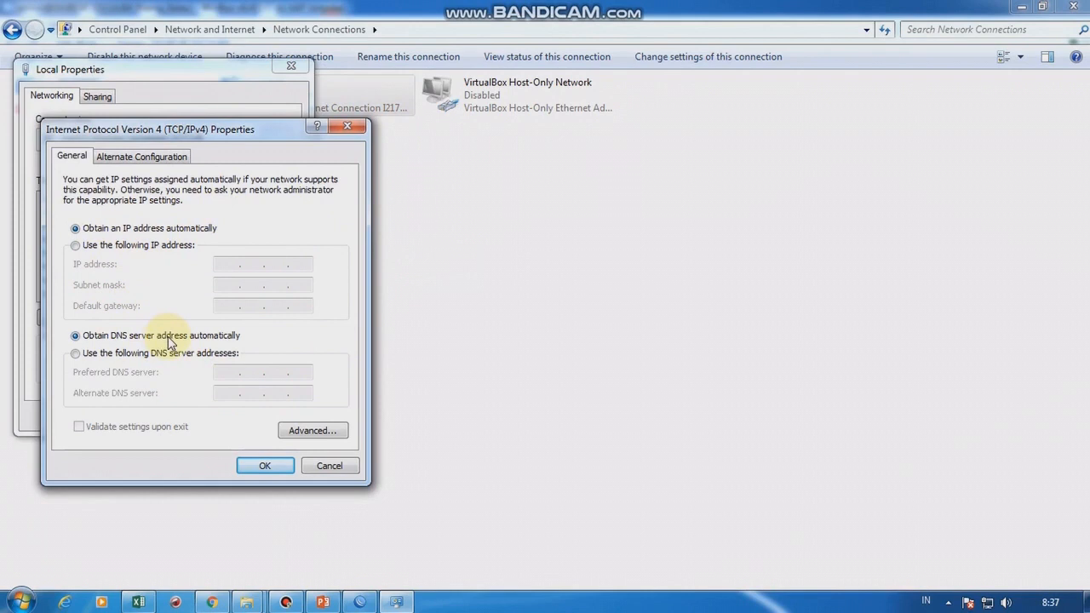
left_click(265, 465)
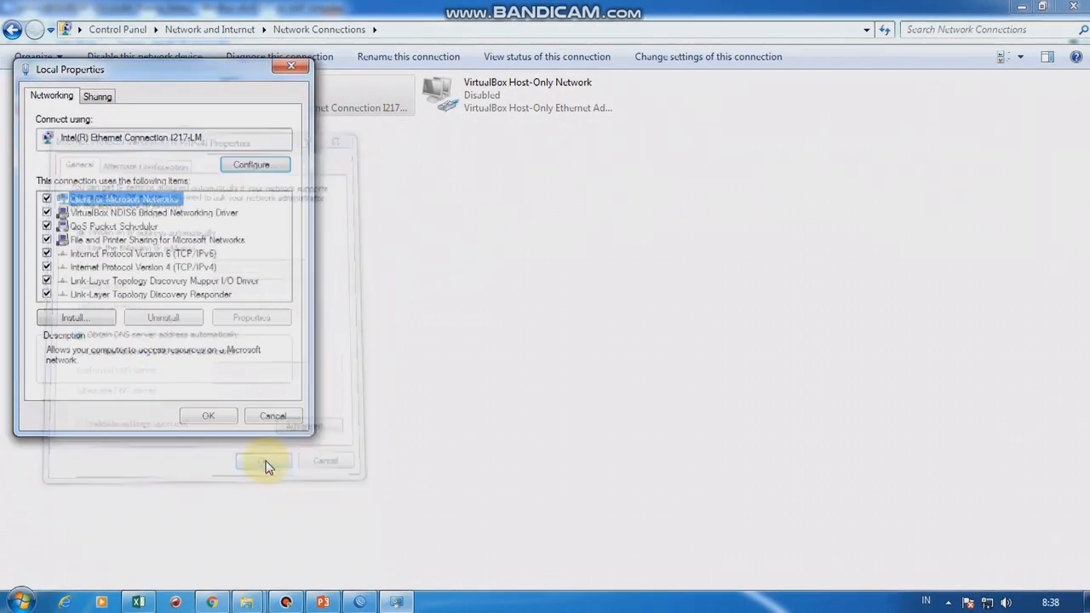
left_click(222, 414)
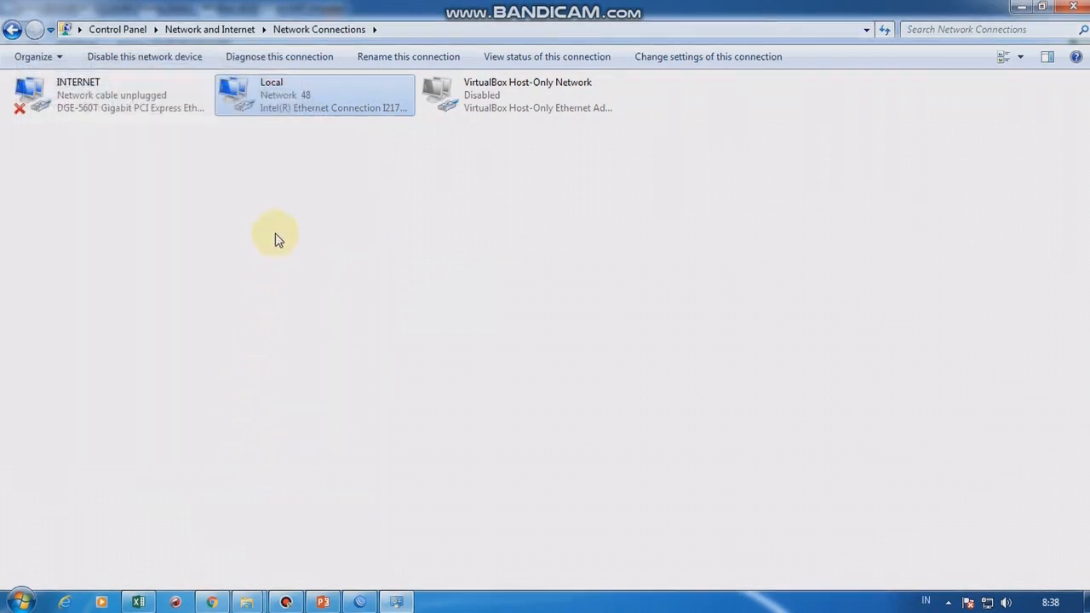
Examine the connection details in the Local adapter's status.
right_click(316, 100)
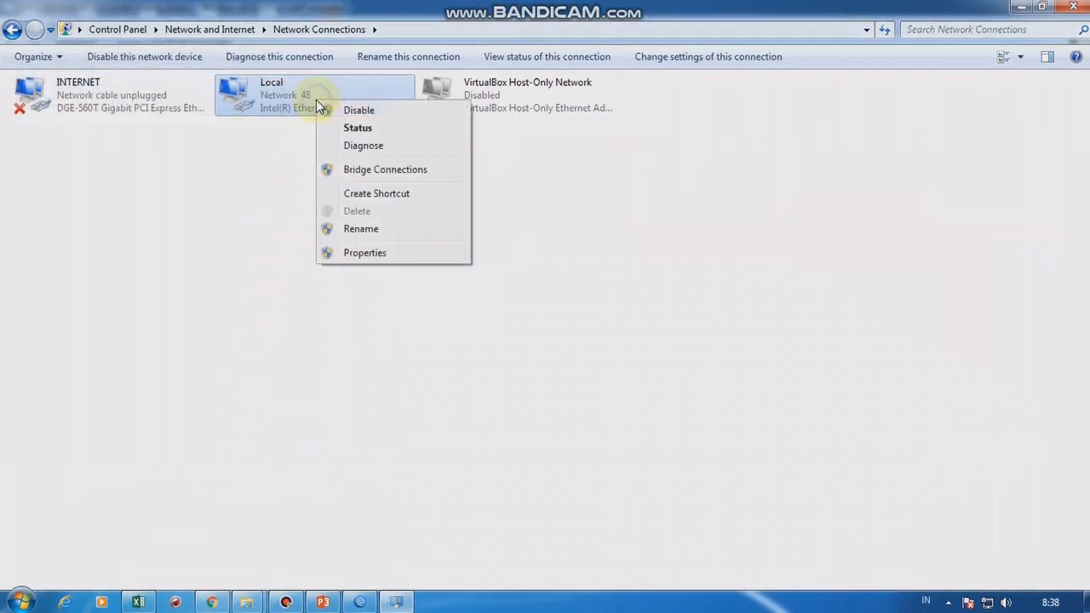
left_click(361, 130)
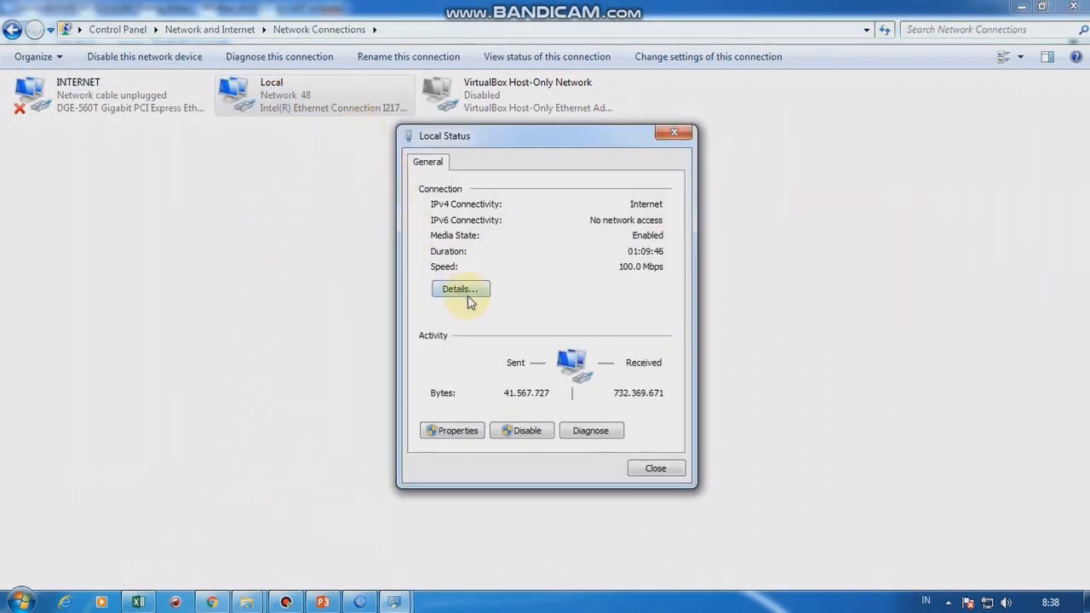
left_click(467, 296)
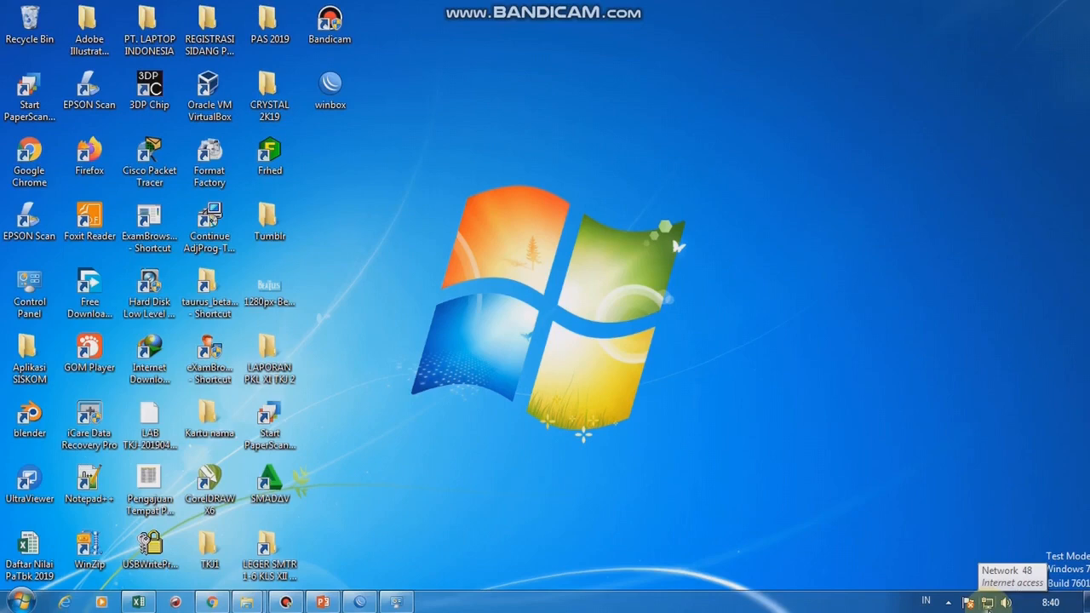
Open a Windows command prompt and run a continuous ping to 8.8.8.8 with the -t option.
left_click(21, 602)
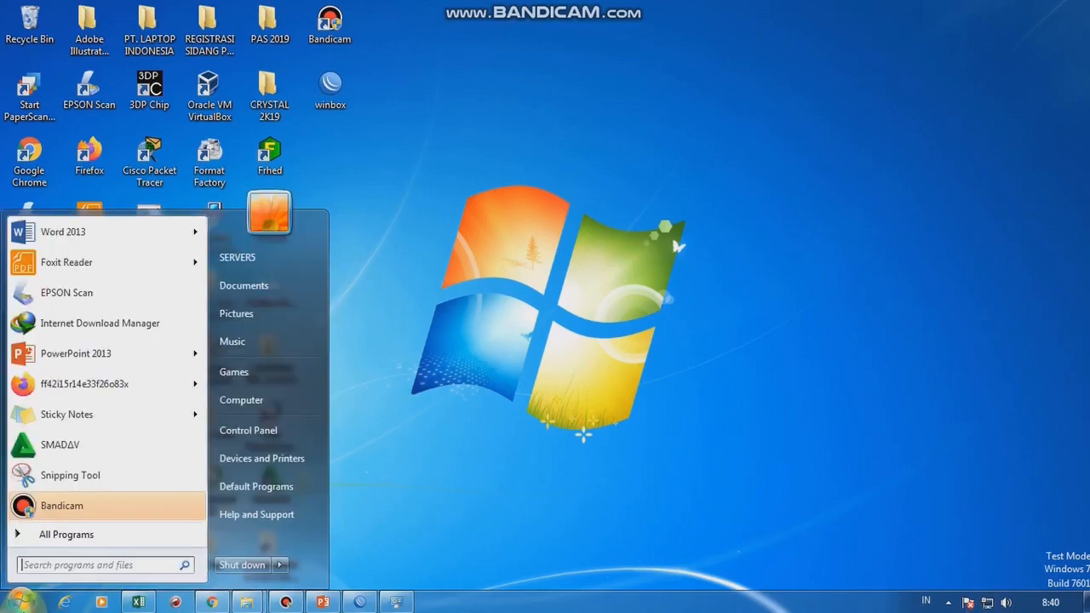
type("cmd")
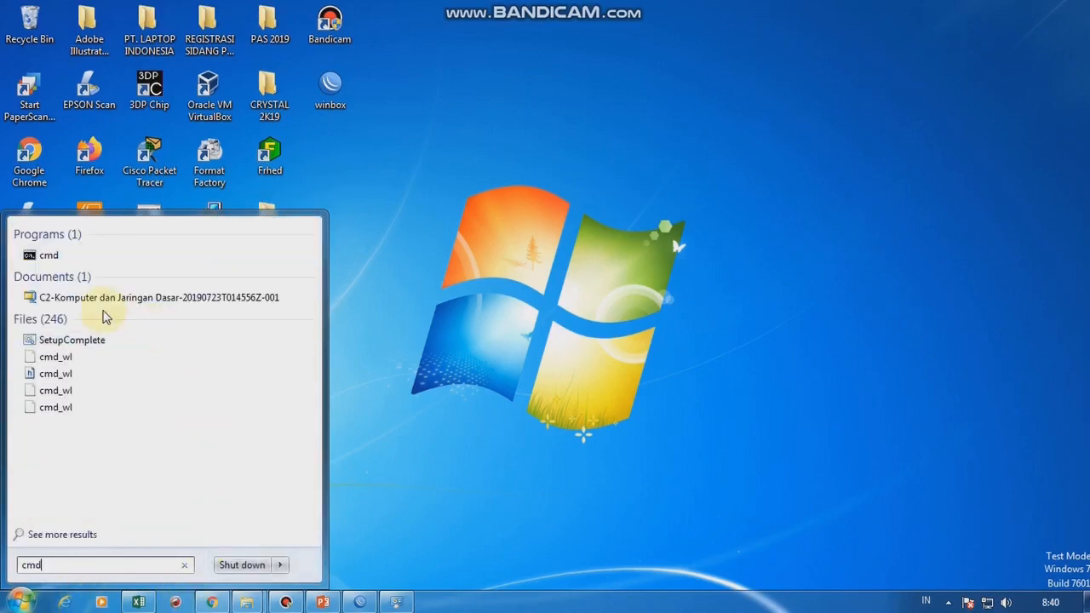
left_click(57, 256)
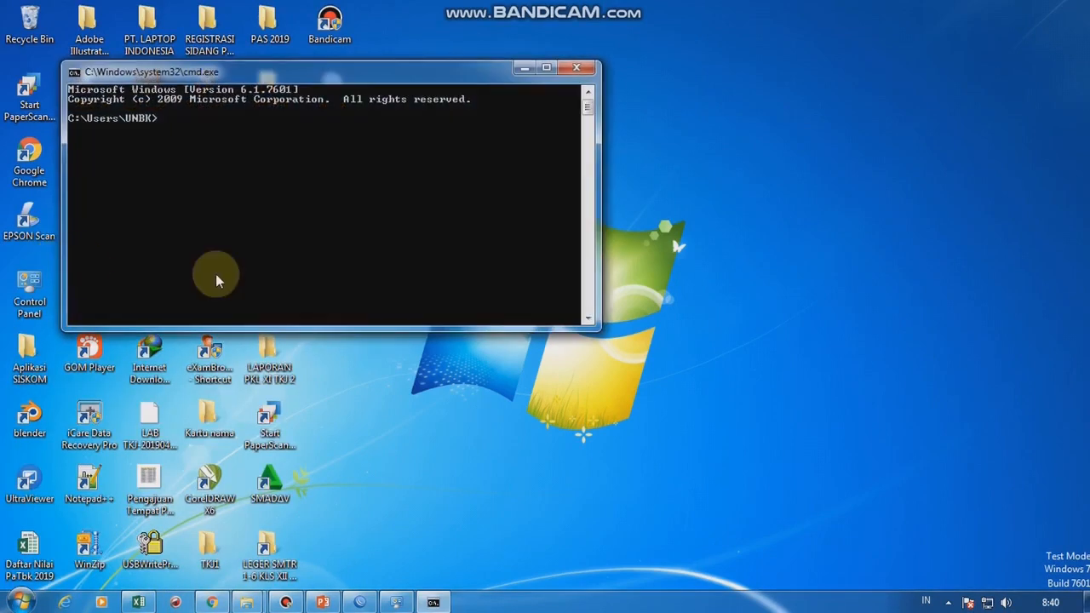
type("ping 8.8.8.8")
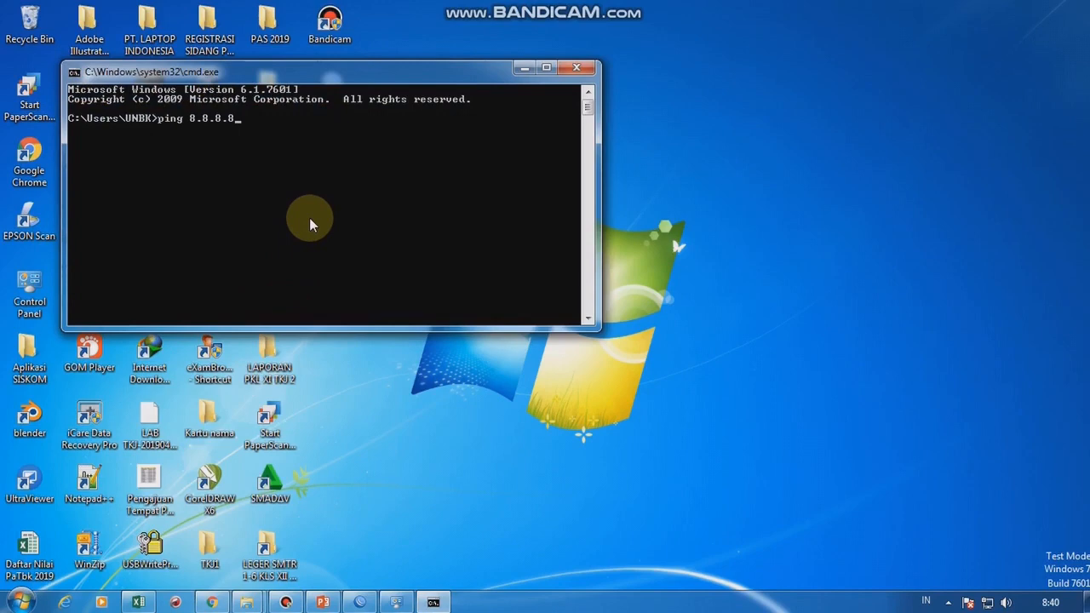
type(" -t")
key("Return")
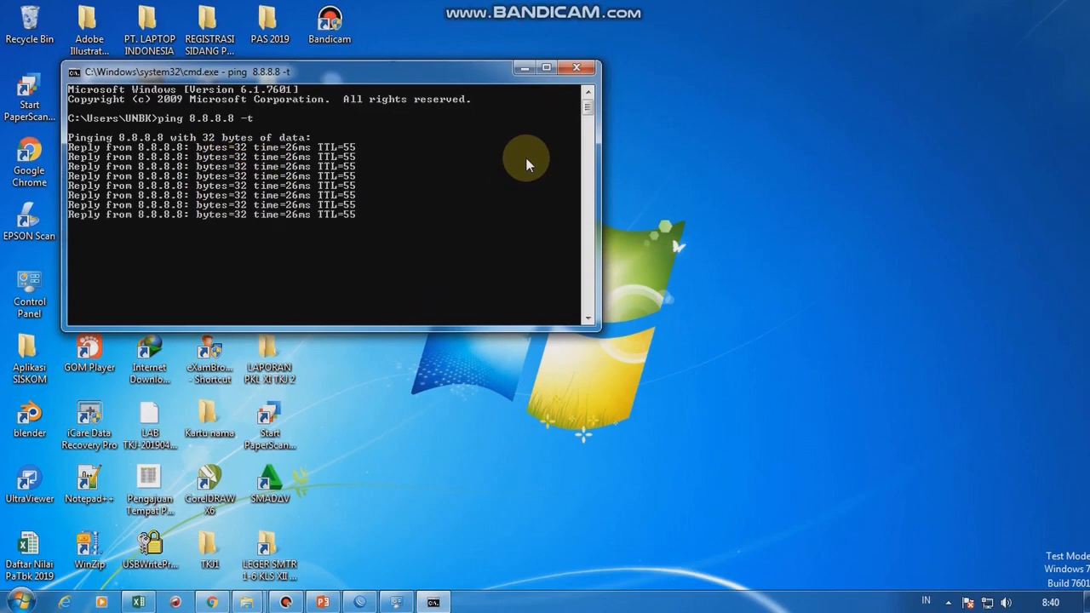
Stop the continuous ping and close the command prompt.
key("ctrl+c")
key("ctrl+x")
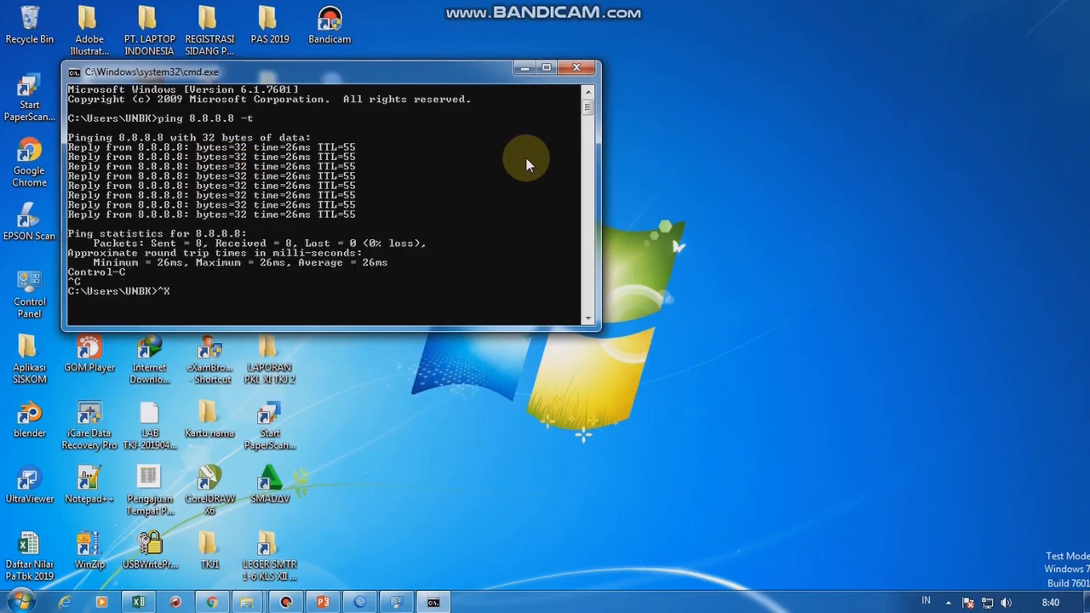
left_click(569, 75)
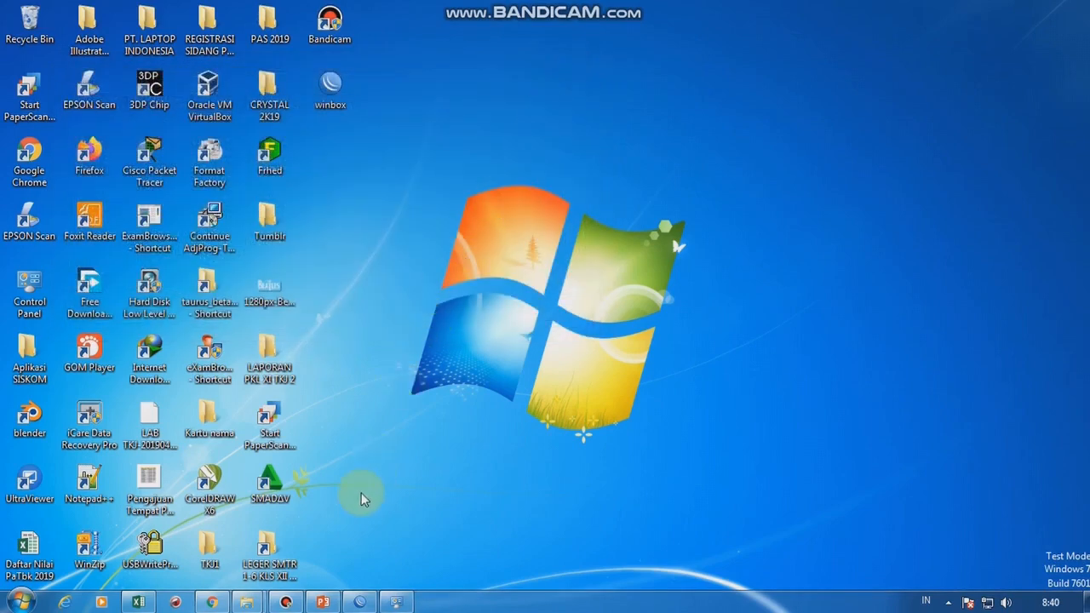
Switch to Chrome and reload the open YouTube video page to test web access from the PC.
left_click(212, 602)
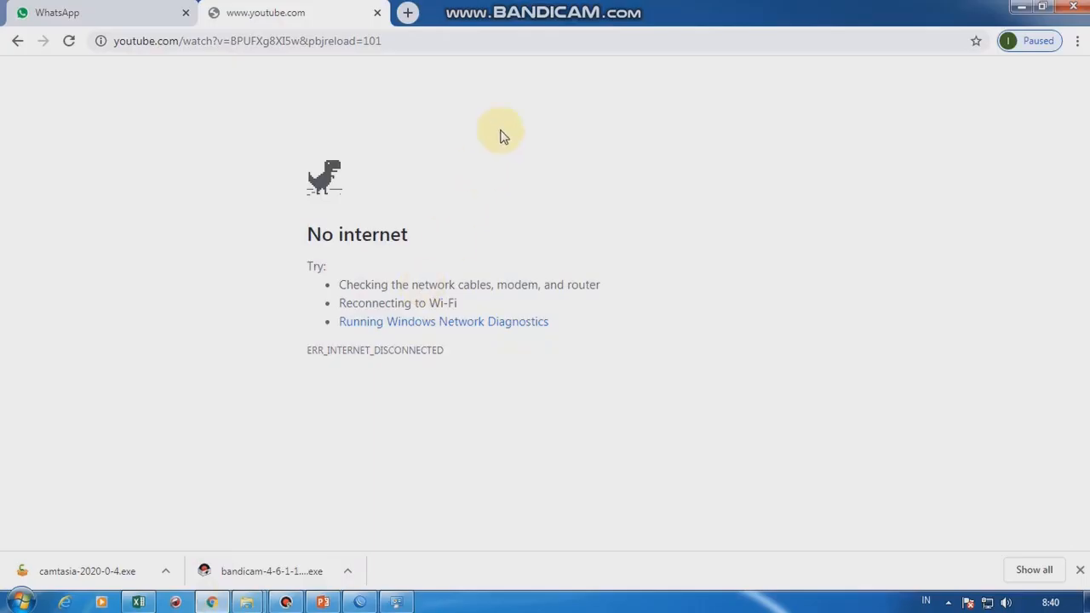
left_click(70, 40)
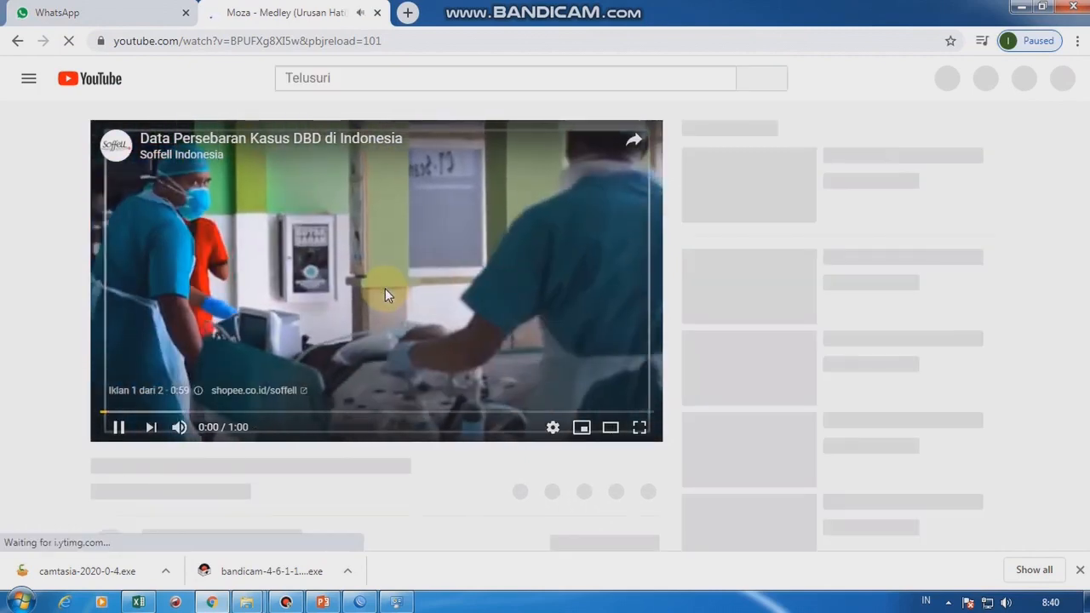
left_click(385, 288)
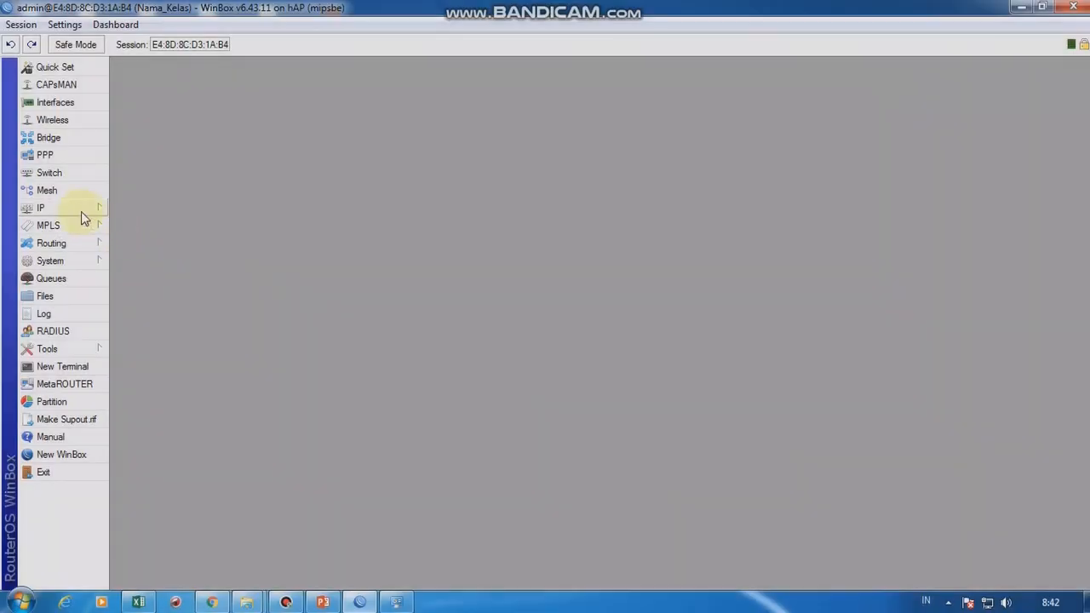
Start a new firewall filter rule and set its chain to input.
left_click(61, 212)
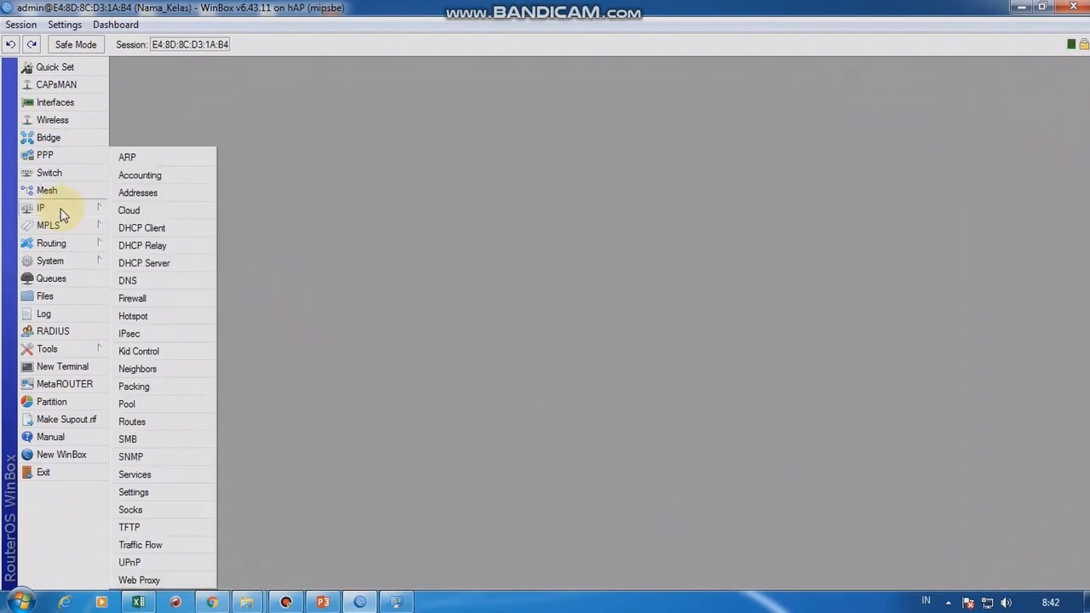
left_click(171, 301)
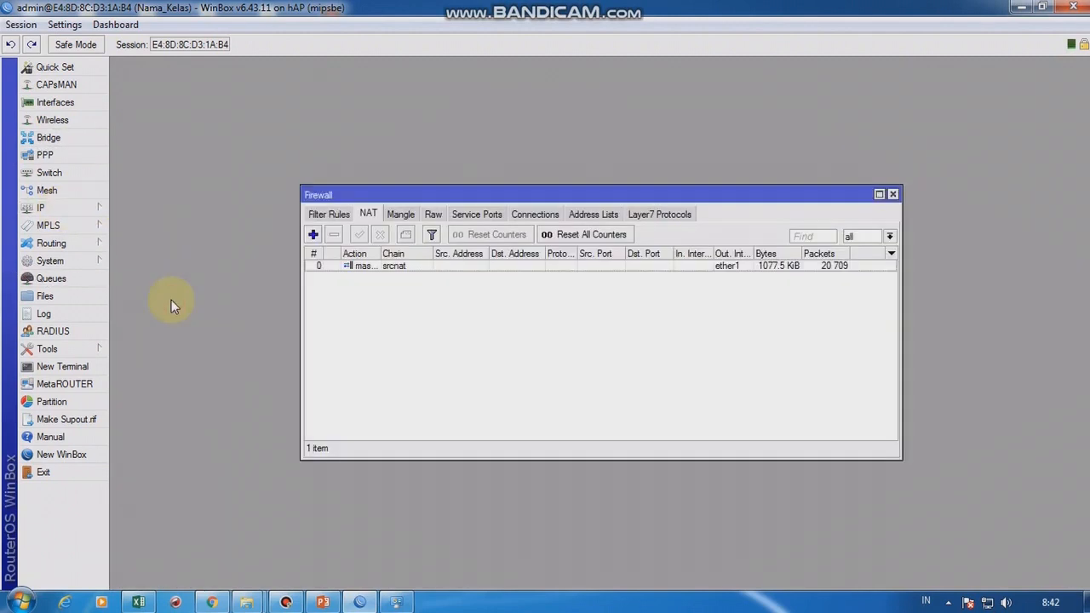
left_click(328, 214)
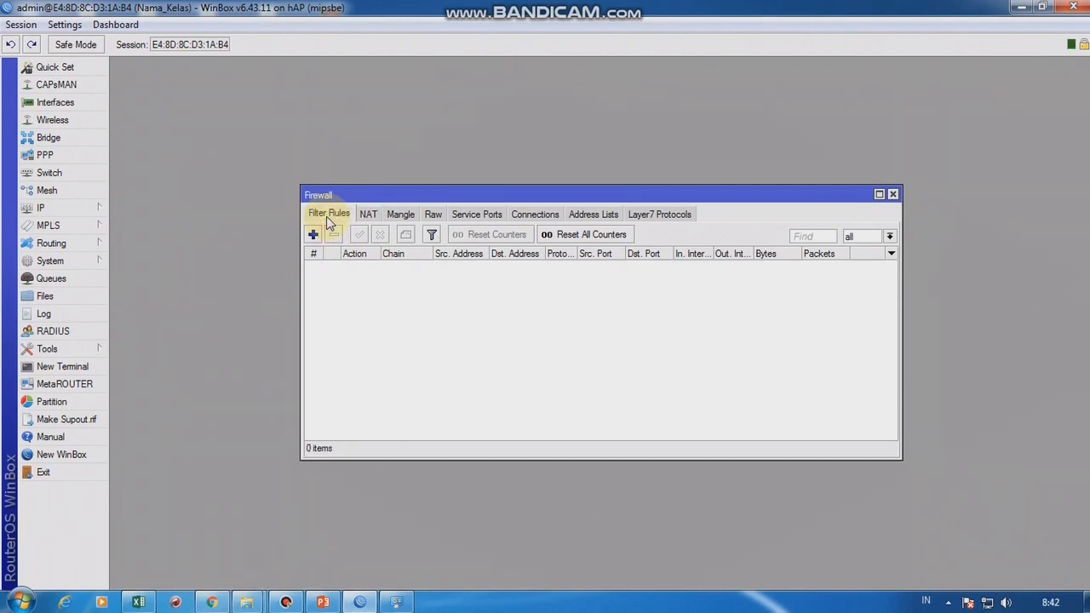
left_click(313, 236)
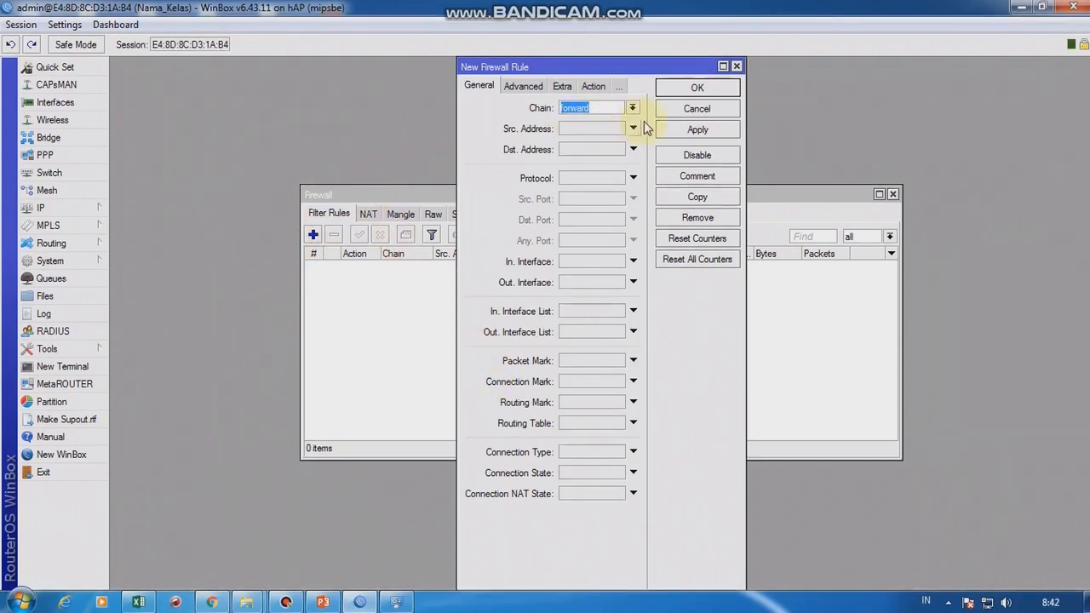
left_click(640, 107)
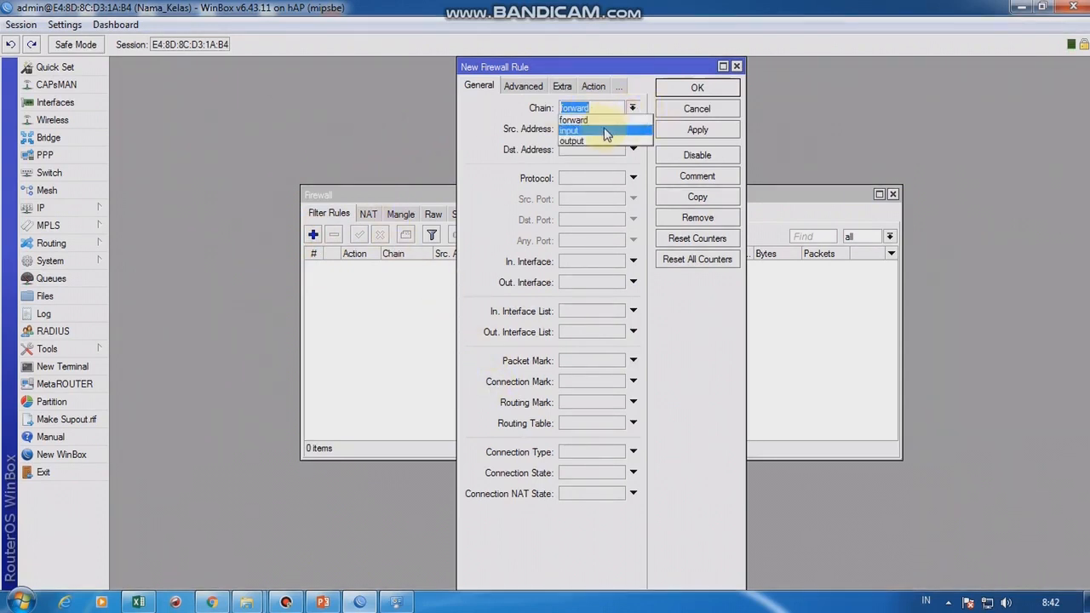
left_click(601, 129)
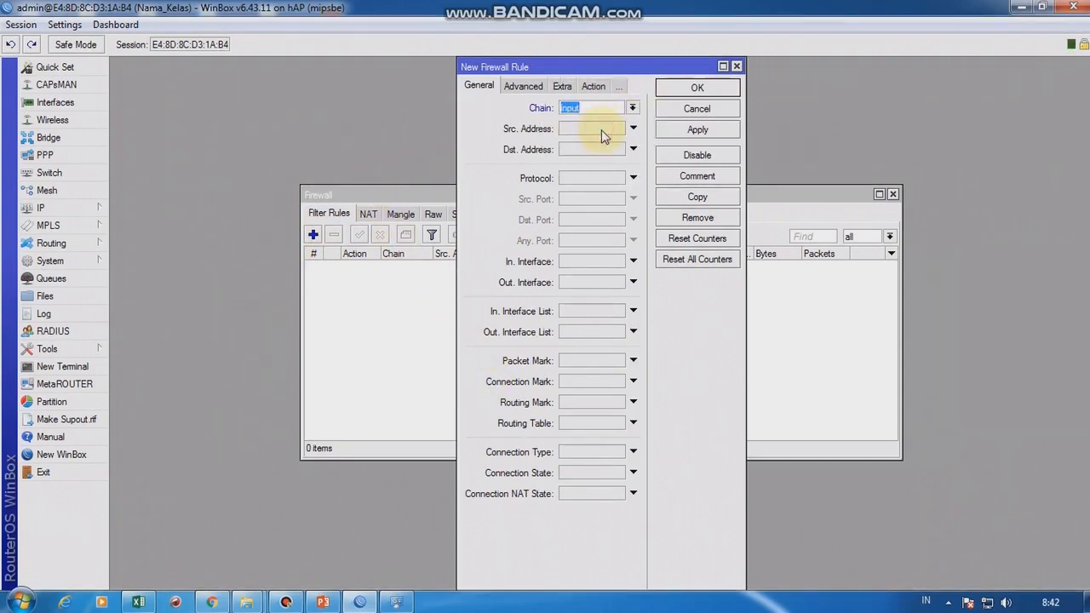
Set the new rule's source address range to 192.168.100.2-192.168.100.50.
left_click(594, 129)
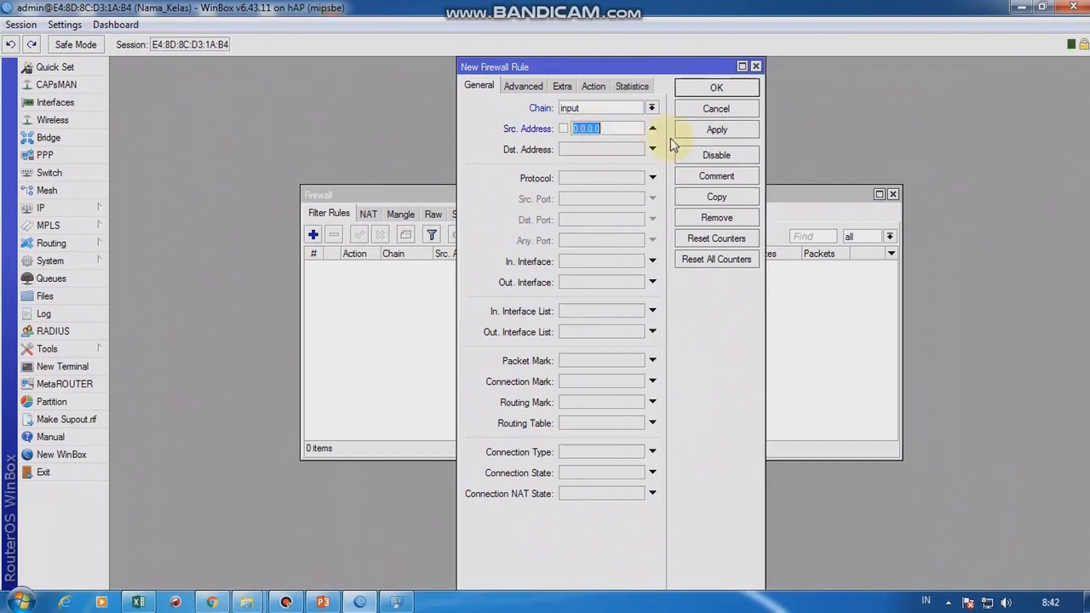
type("192.168")
type(".100.")
type("2")
type("-192.168")
type(".100.")
type("50")
left_click_drag(765, 161, 827, 165)
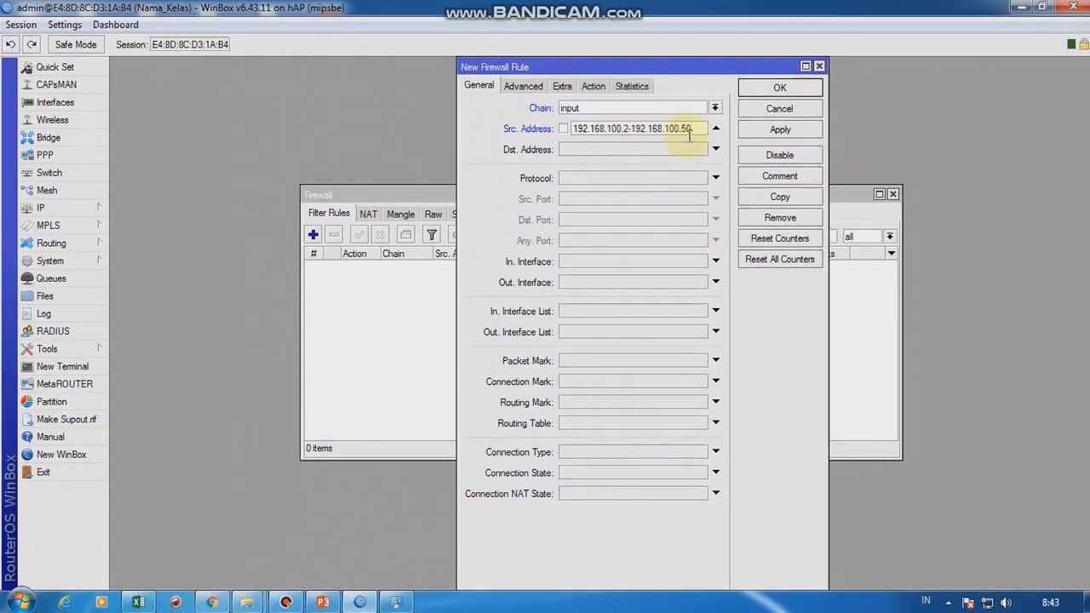
Set the rule's protocol to icmp and its incoming interface to ether2.
left_click(624, 177)
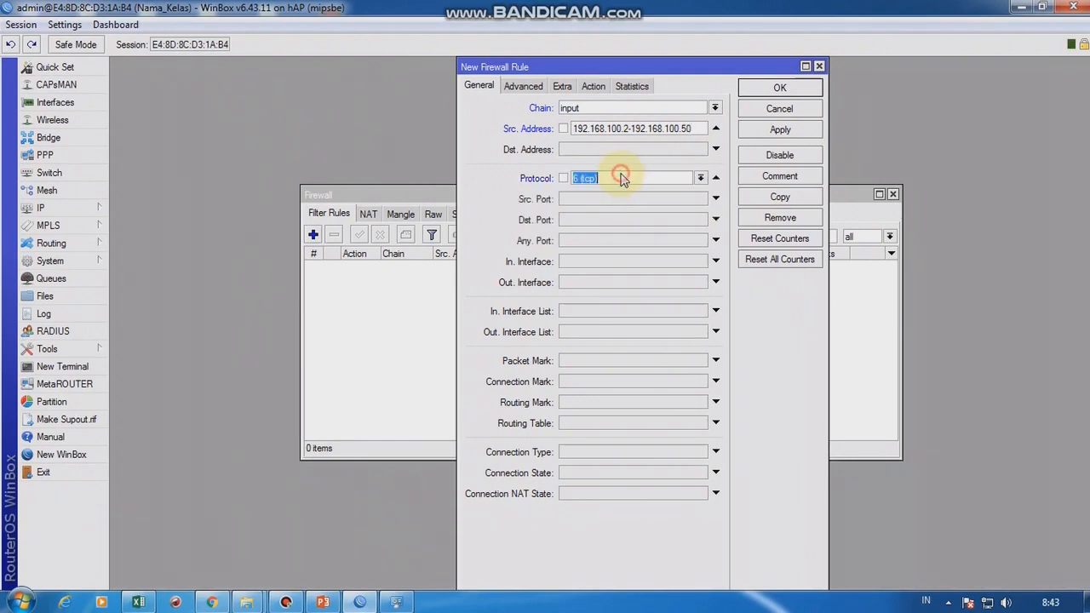
left_click(700, 178)
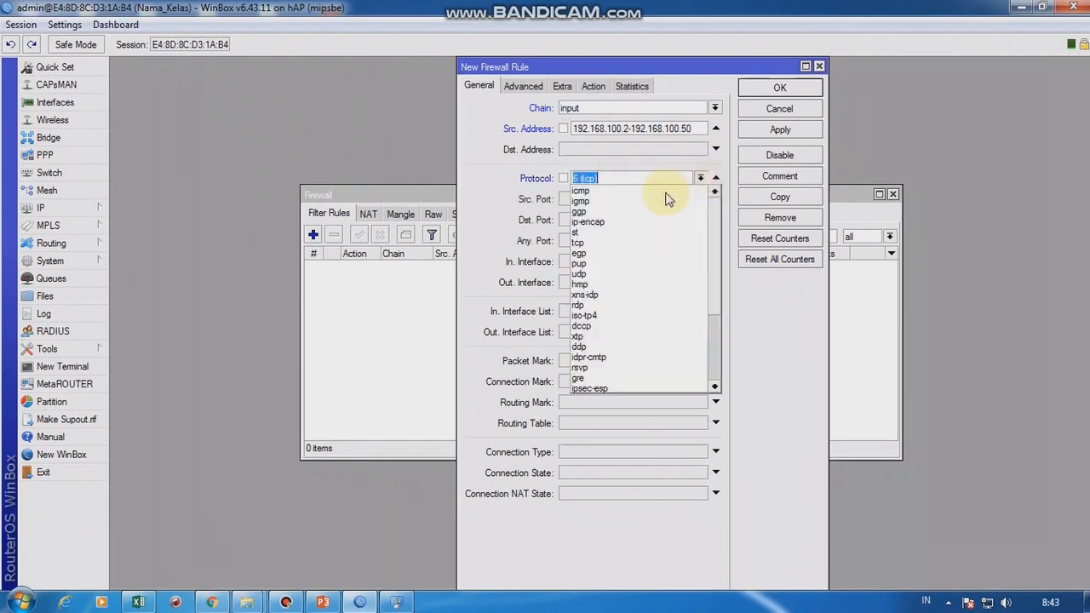
left_click(621, 193)
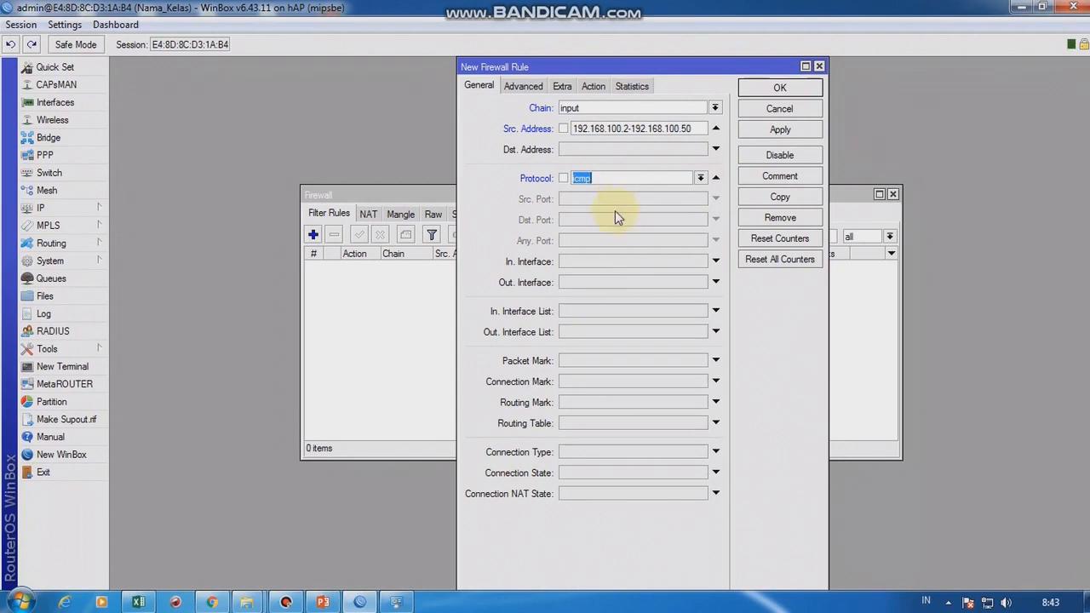
left_click(600, 267)
left_click(701, 261)
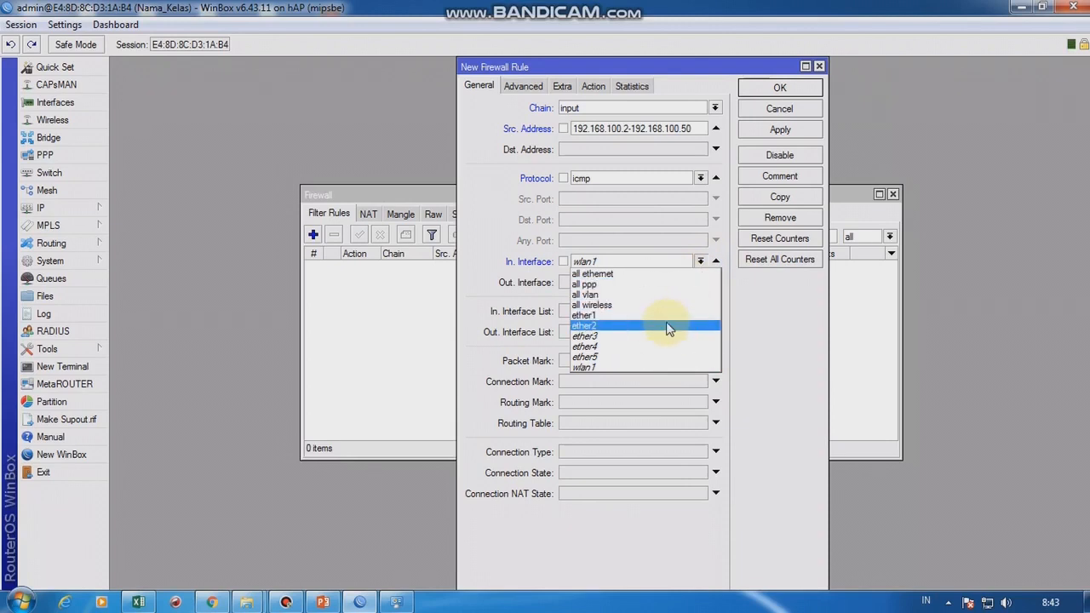
left_click(584, 327)
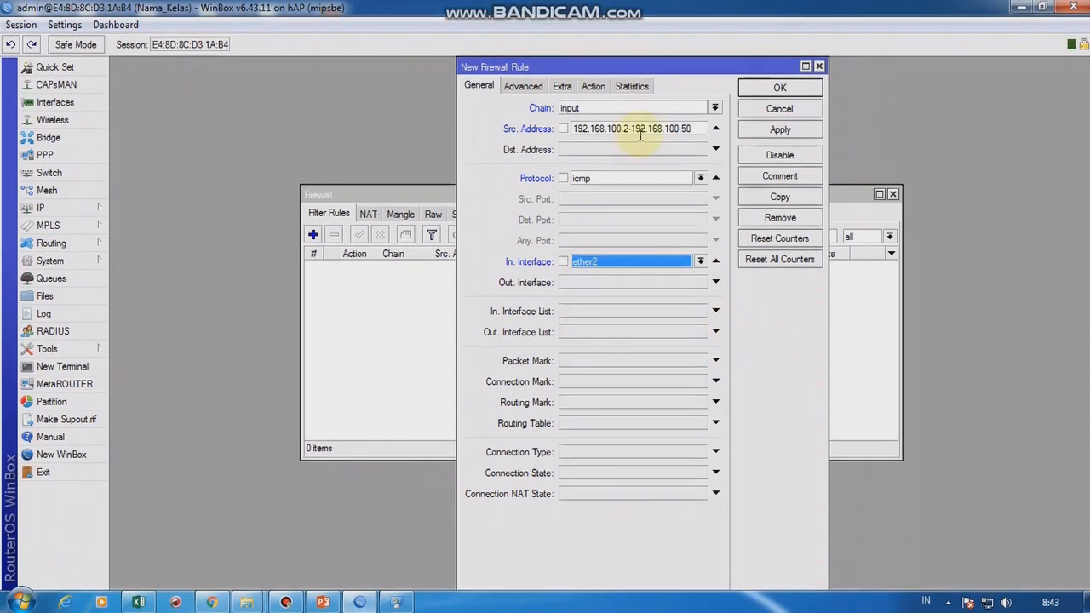
Set the rule's action to reject, then apply and save the rule.
left_click(598, 89)
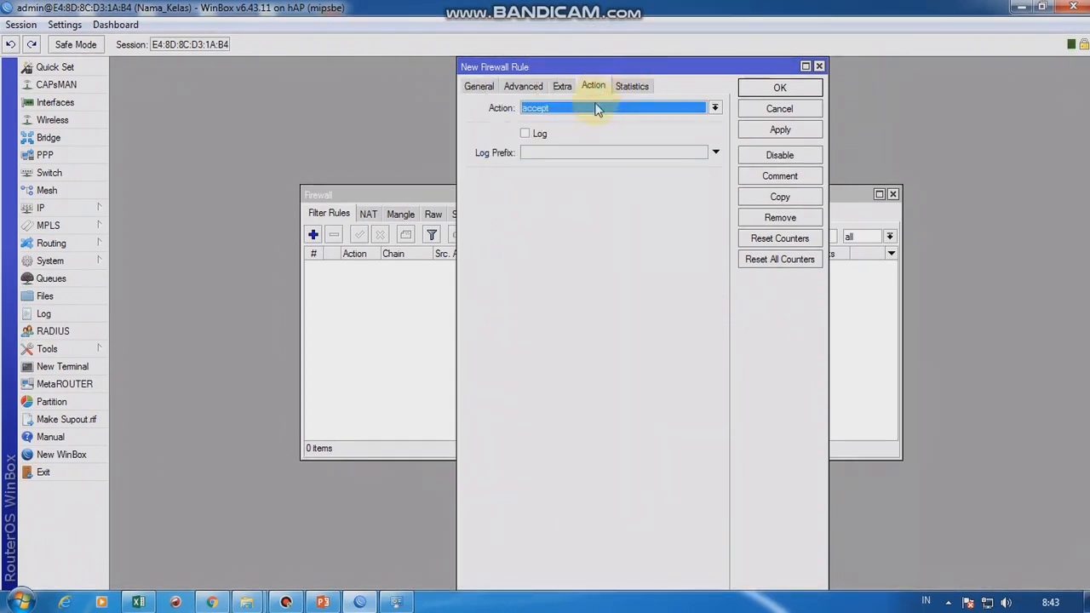
left_click(596, 109)
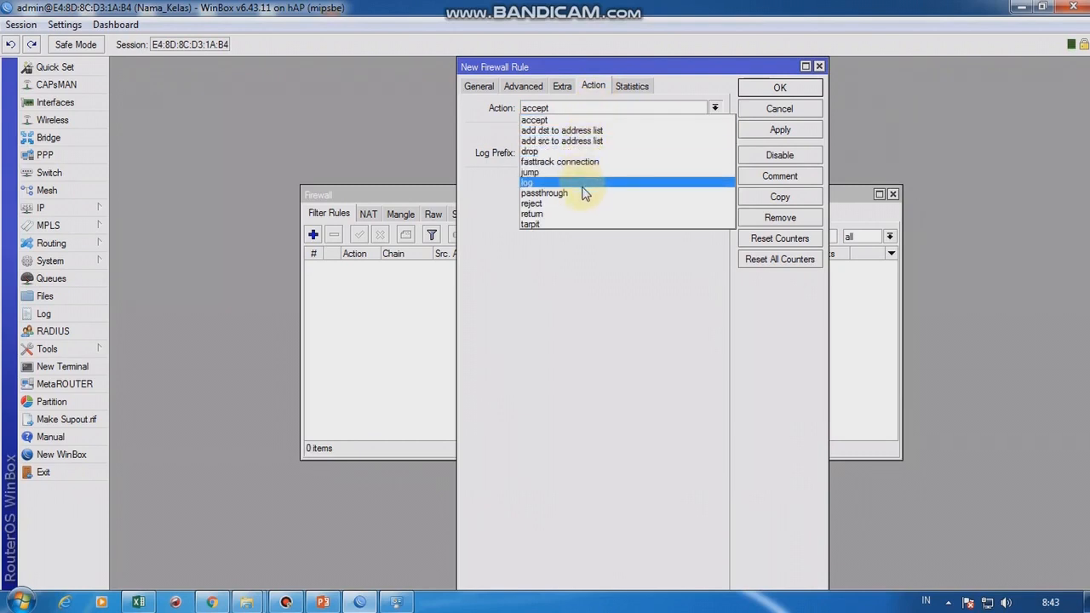
left_click(544, 203)
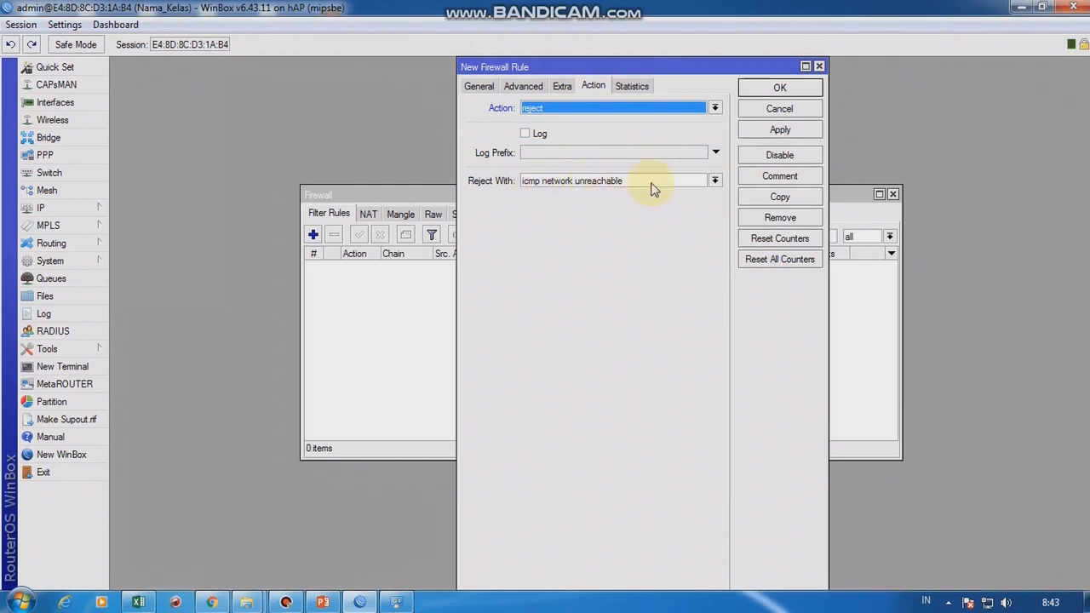
left_click(764, 134)
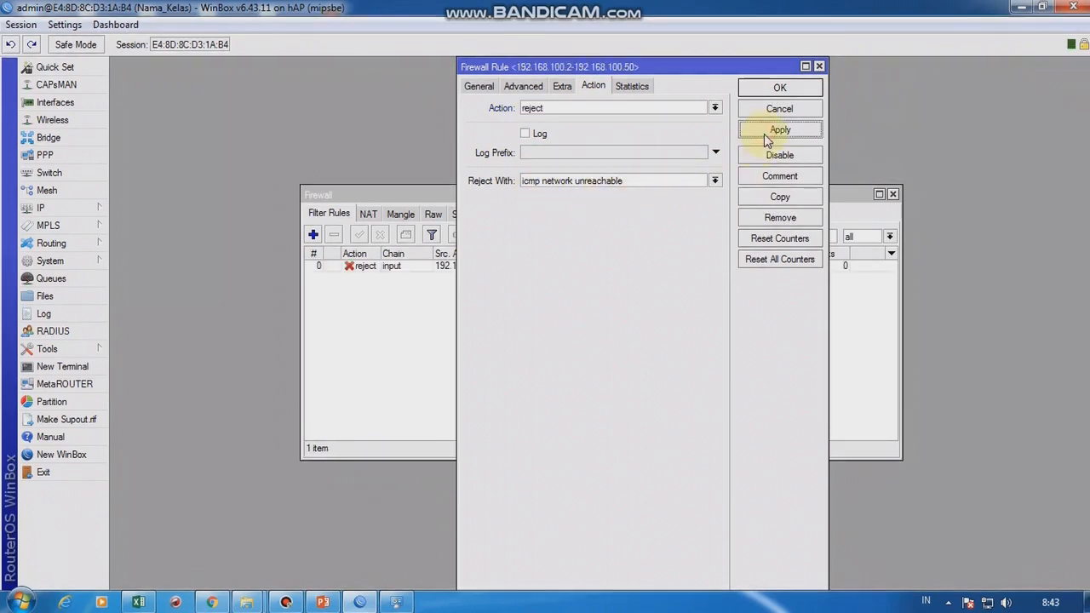
left_click(764, 88)
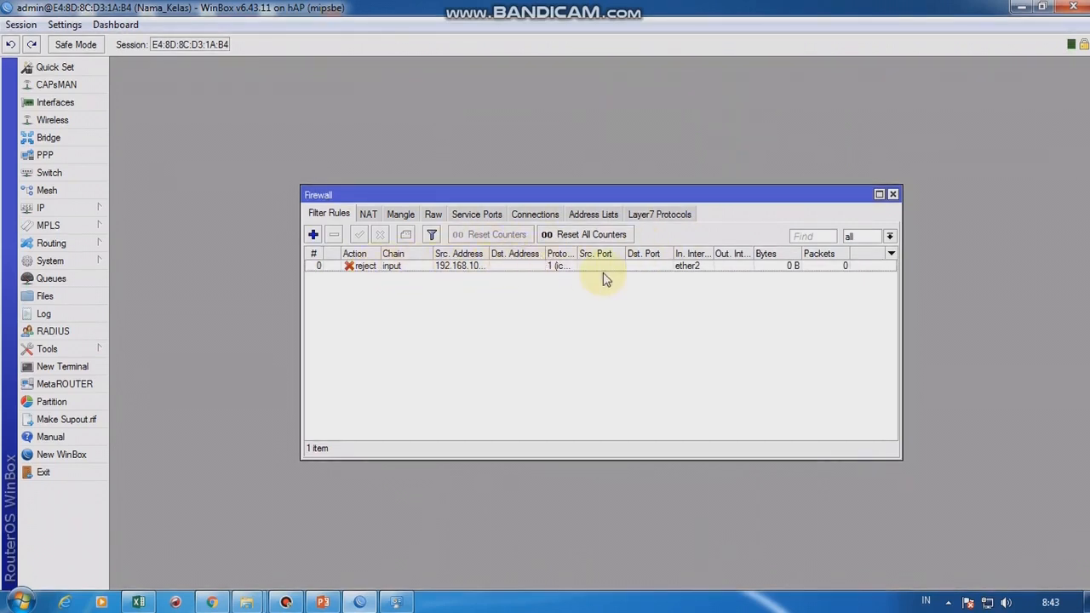
In a Windows command prompt, ping 192.168.100.1 and run ipconfig.
left_click_drag(902, 251, 909, 257)
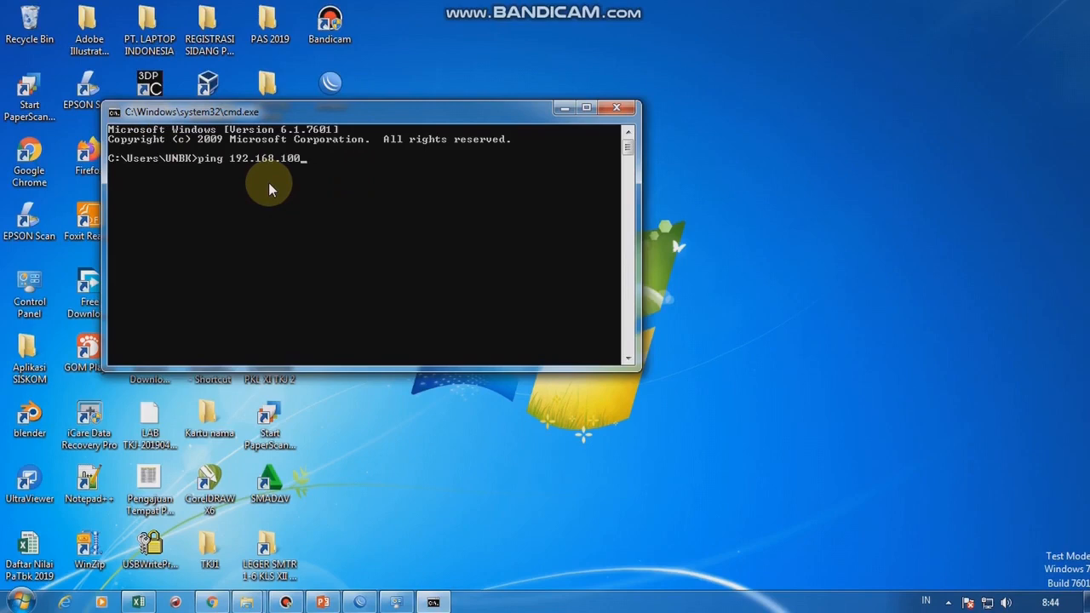
key("Return")
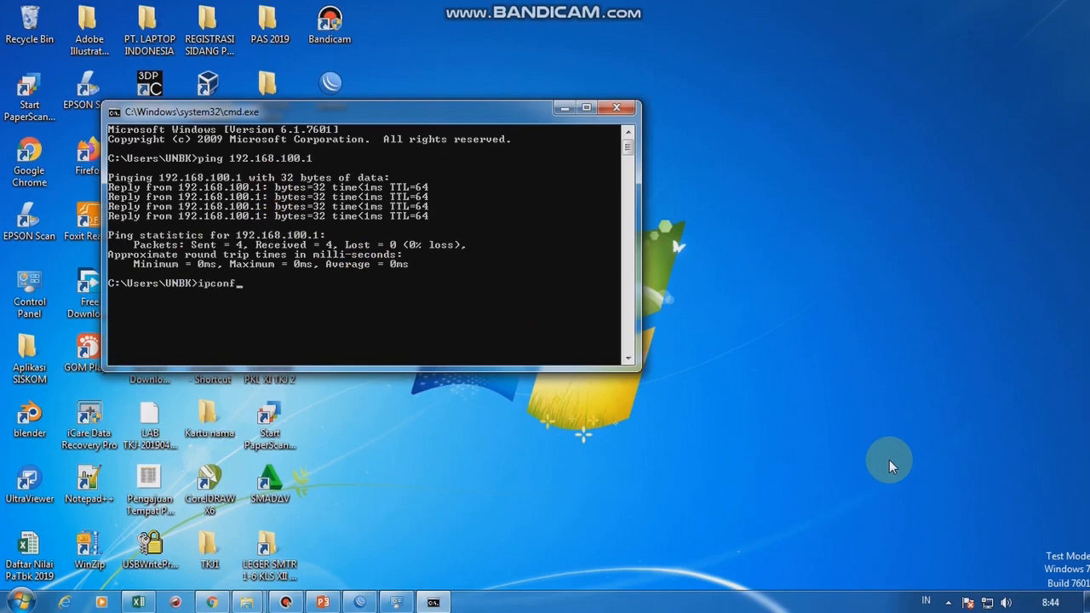
key("Return")
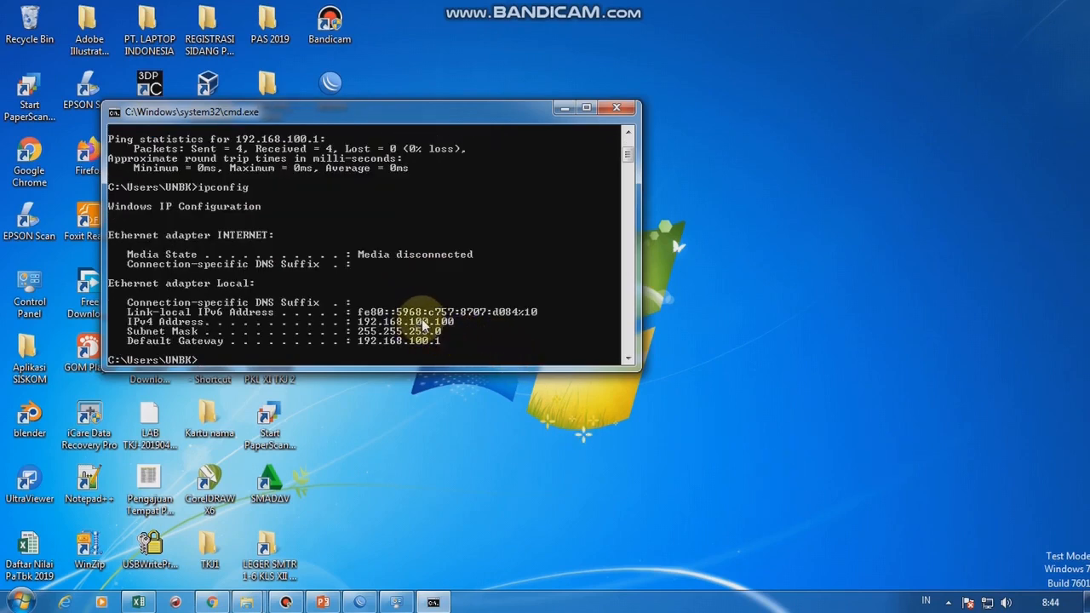
Compare the Local adapter's IPv4 address in the ipconfig output with the filter rule's source address range in WinBox.
scroll(452, 340, "down", 1)
scroll(457, 333, "up", 1)
scroll(460, 340, "down", 1)
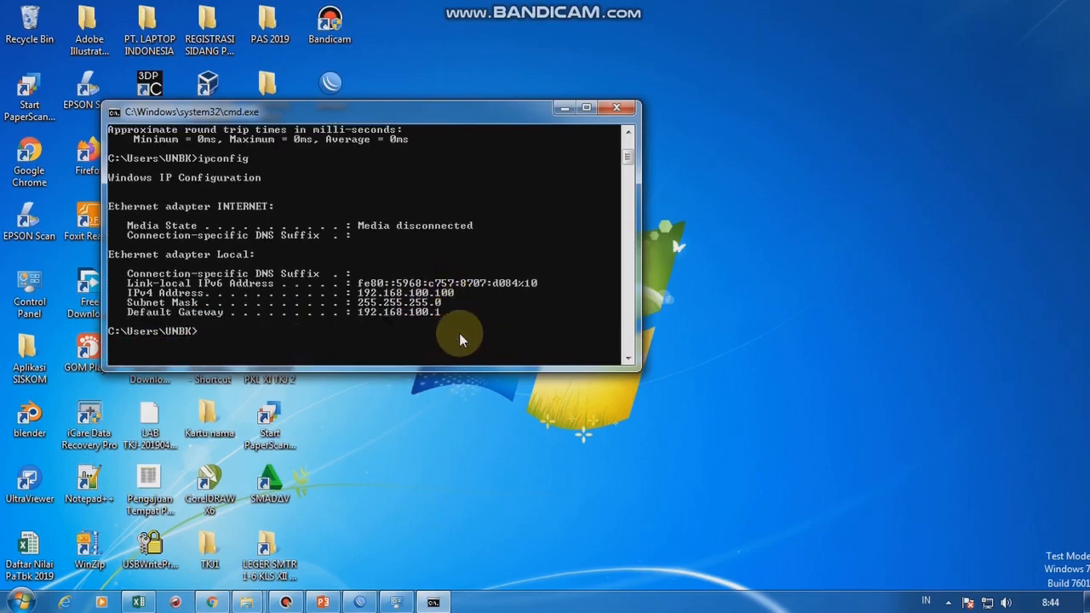
scroll(460, 338, "down", 1)
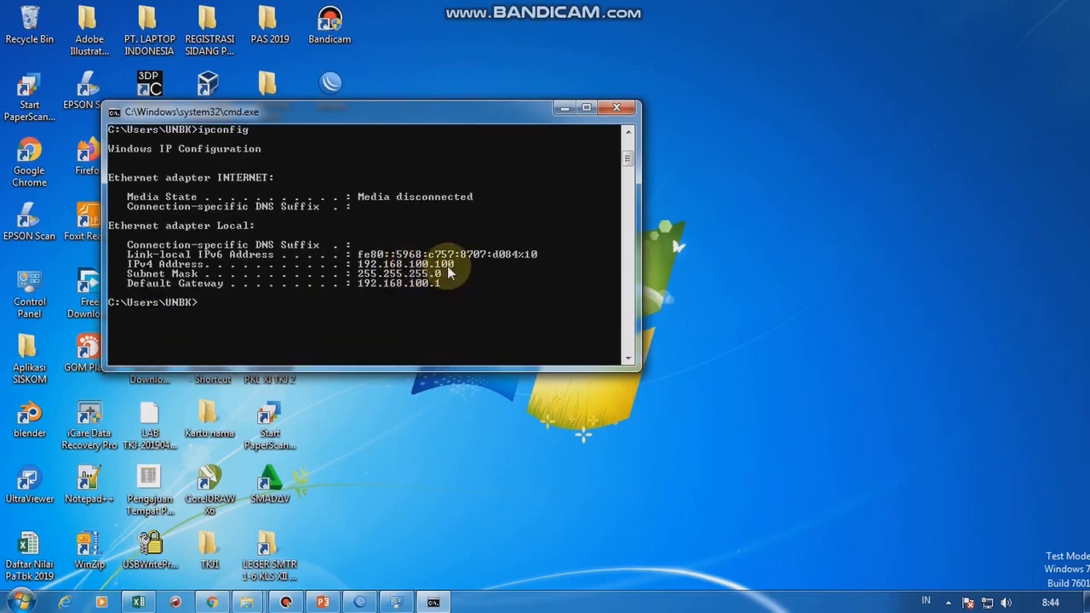
left_click(359, 602)
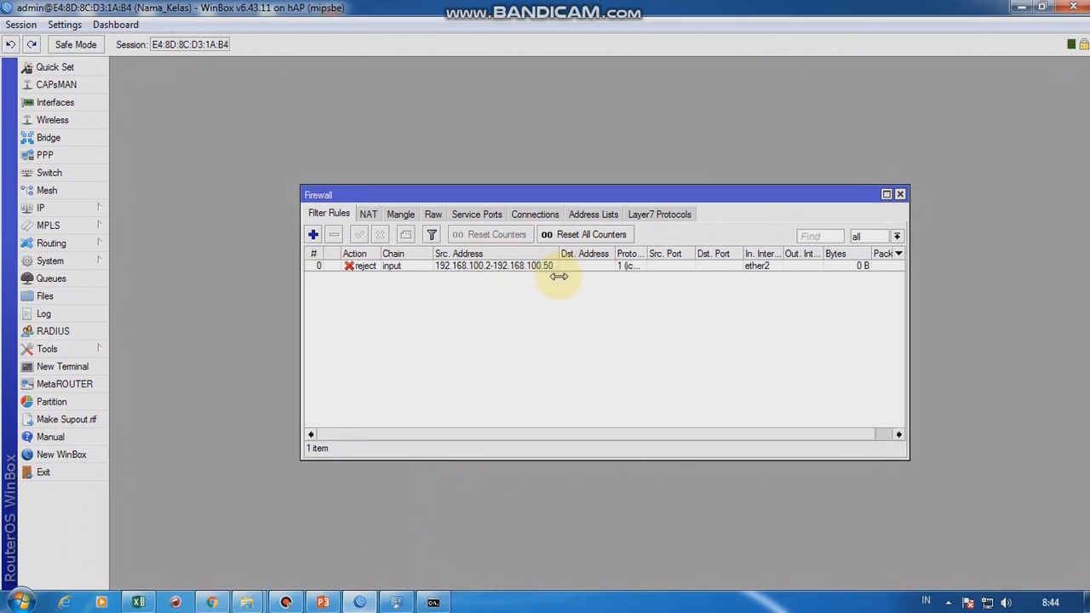
left_click(534, 266)
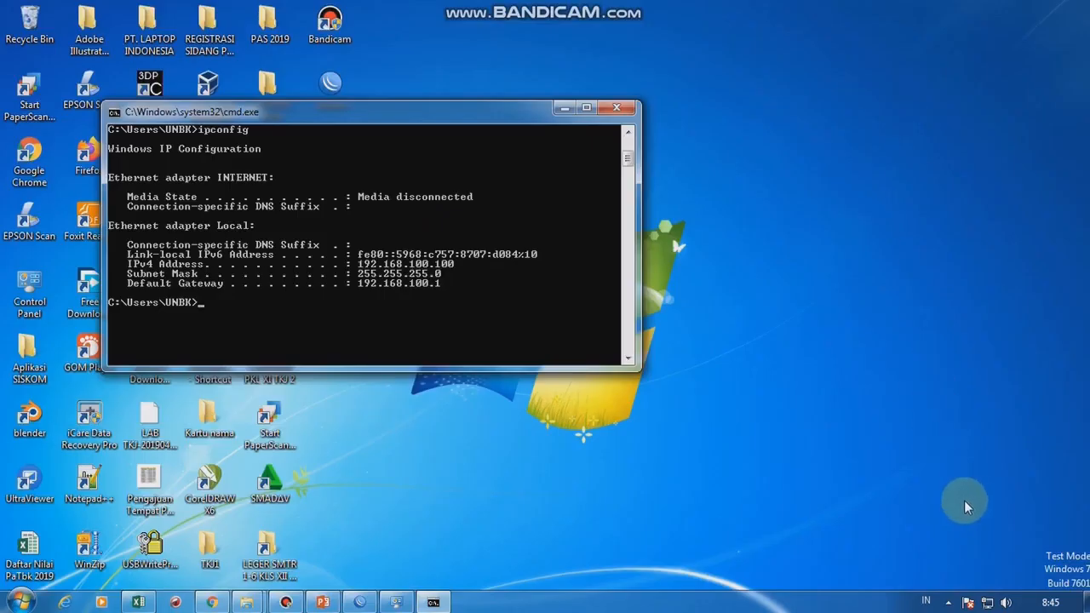
Open the Internet Protocol Version 4 properties of the Local network adapter in Windows.
left_click(987, 602)
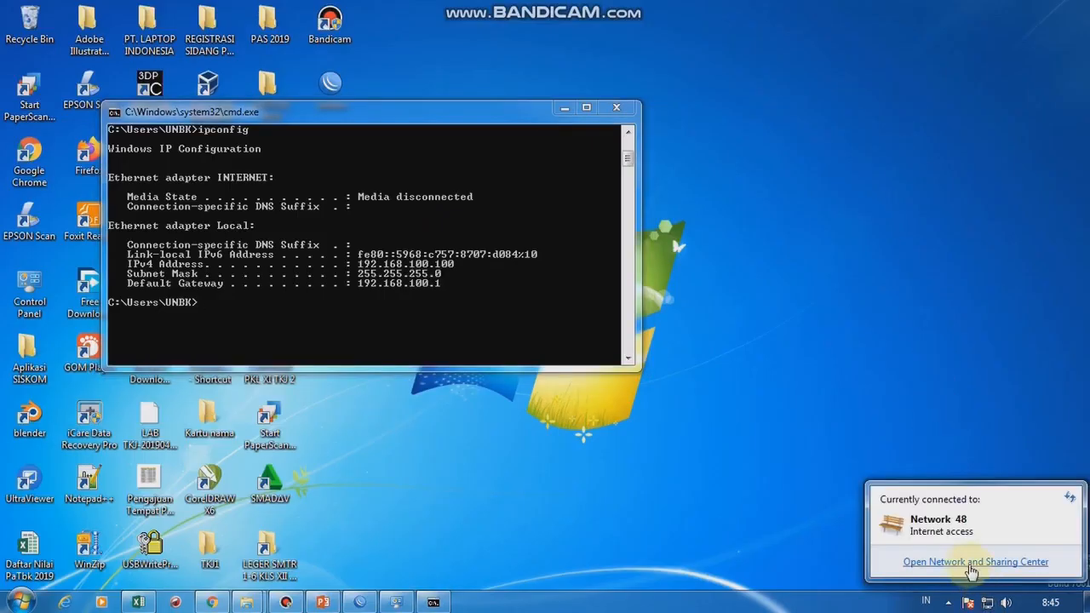
left_click(969, 560)
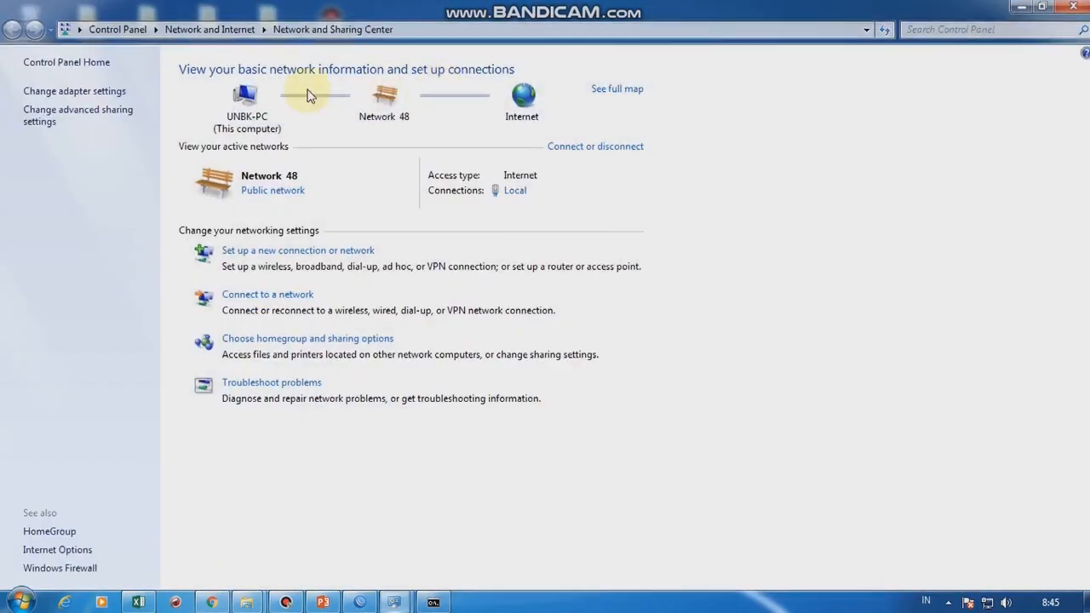
left_click(73, 94)
left_click(277, 102)
right_click(276, 103)
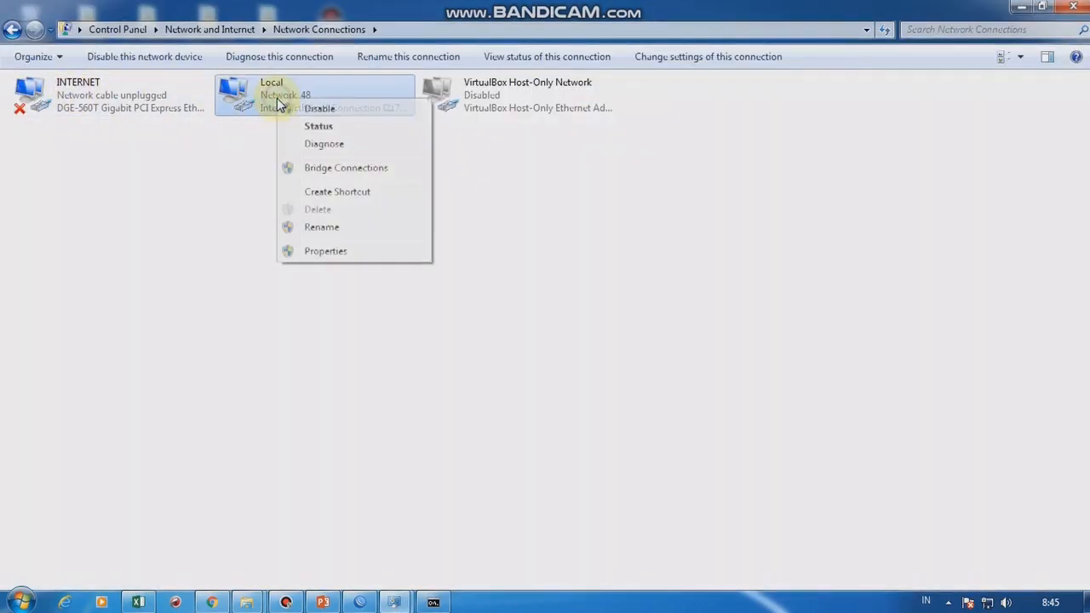
left_click(316, 256)
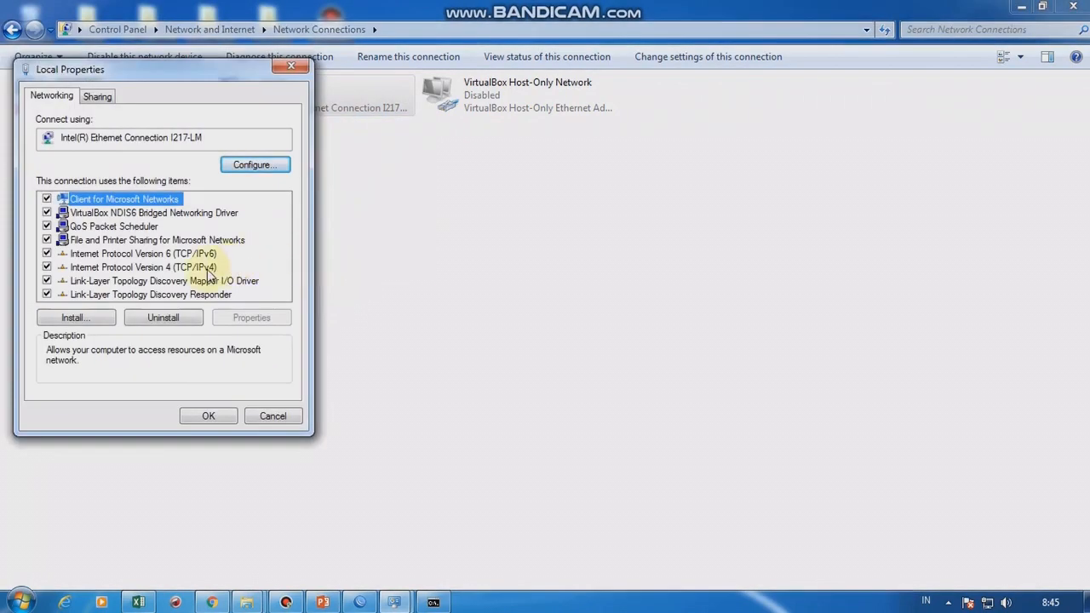
double_click(207, 268)
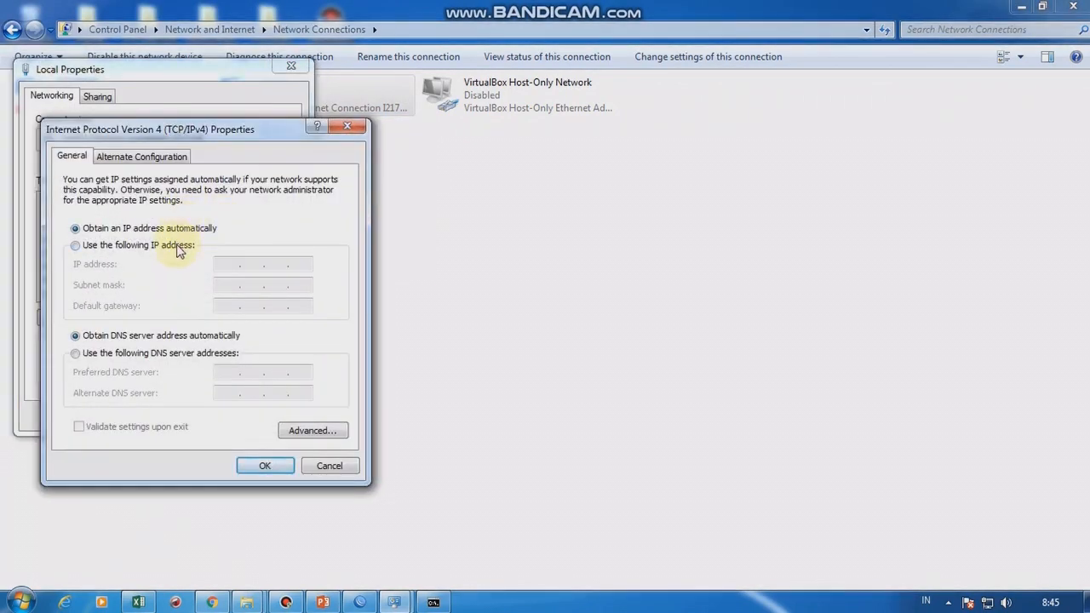
Assign the Local adapter the static IP address 192.168.100.5, subnet mask 255.255.255.0 and default gateway 192.168.100.1, and save the settings.
left_click(179, 245)
left_click(228, 264)
type("1")
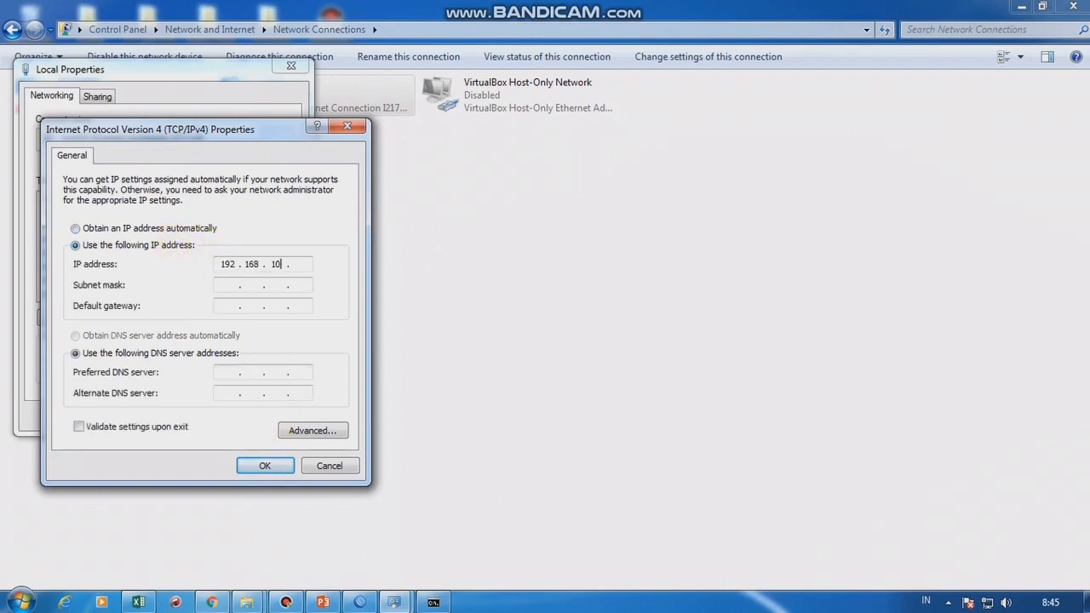
type("92 . 168 . 100 . 5")
key("Tab")
key("Tab")
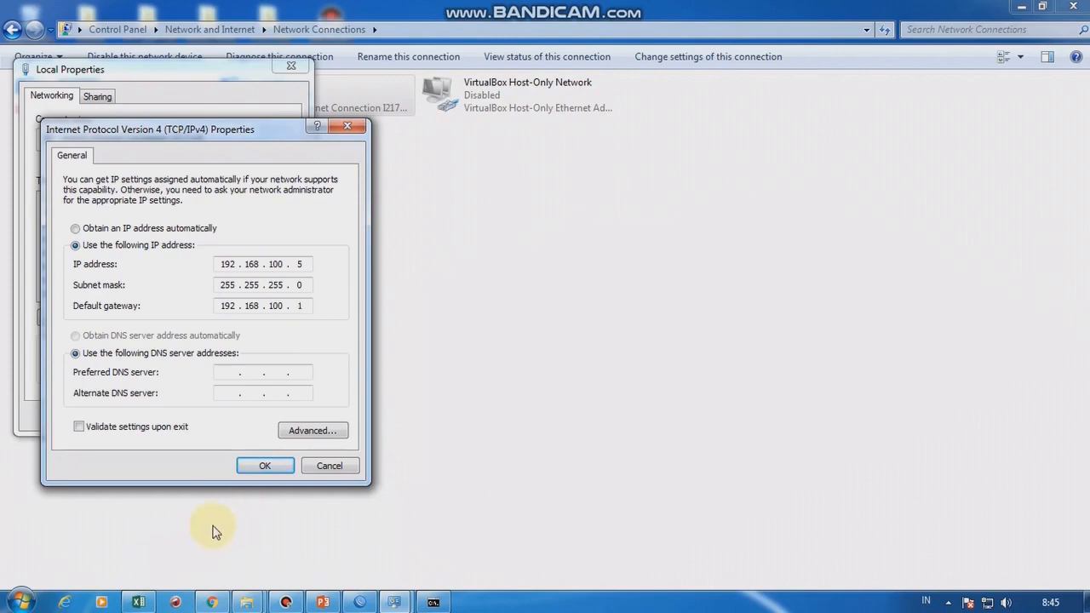
left_click(267, 467)
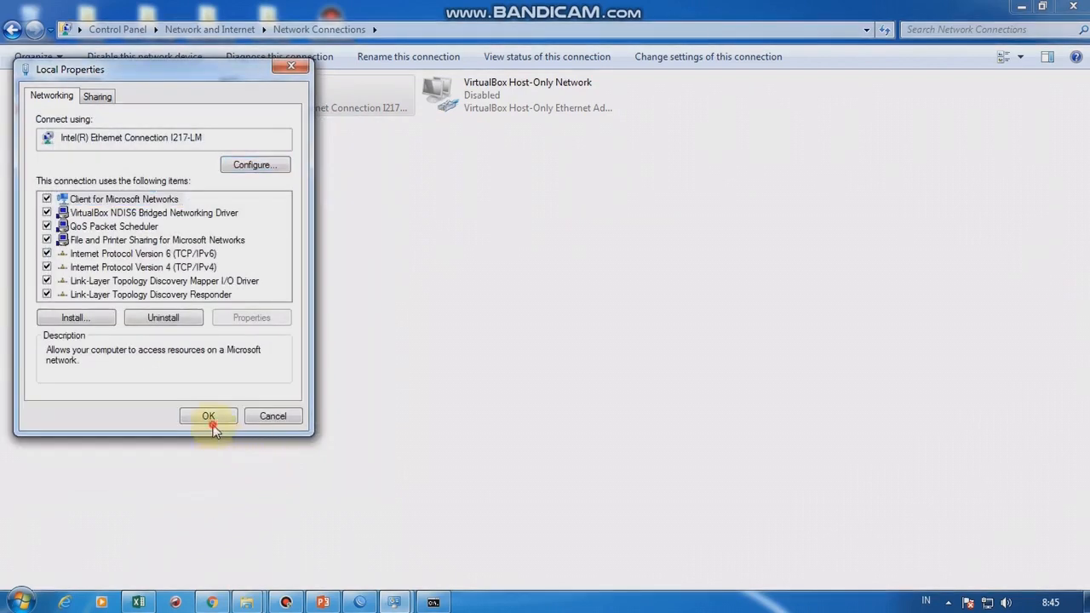
left_click(210, 418)
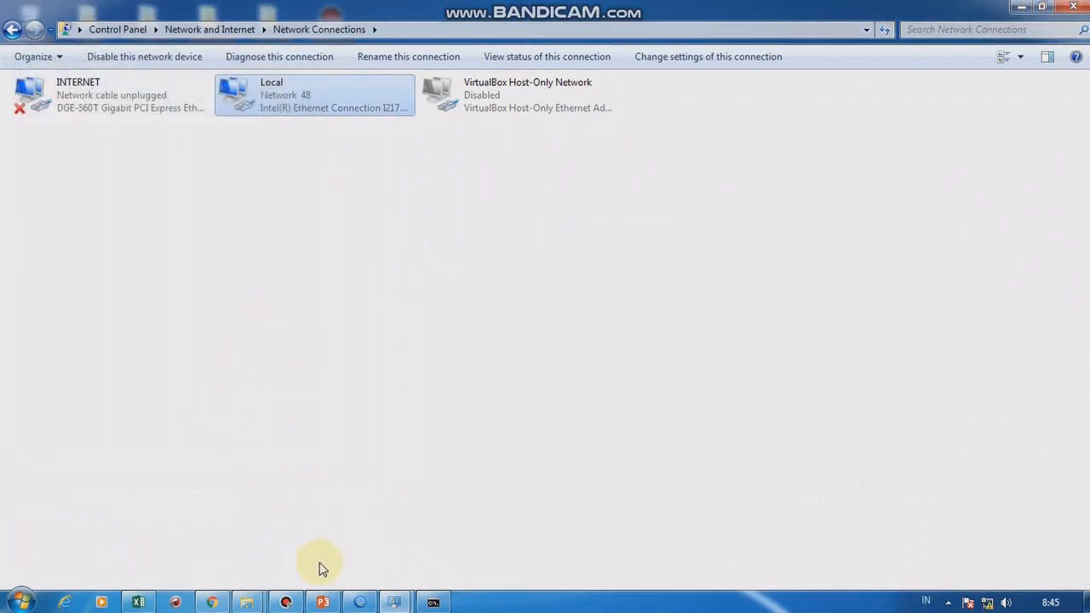
Ping 192.168.100.1 again in the command prompt and compare the replies with those of the earlier ping.
left_click(433, 602)
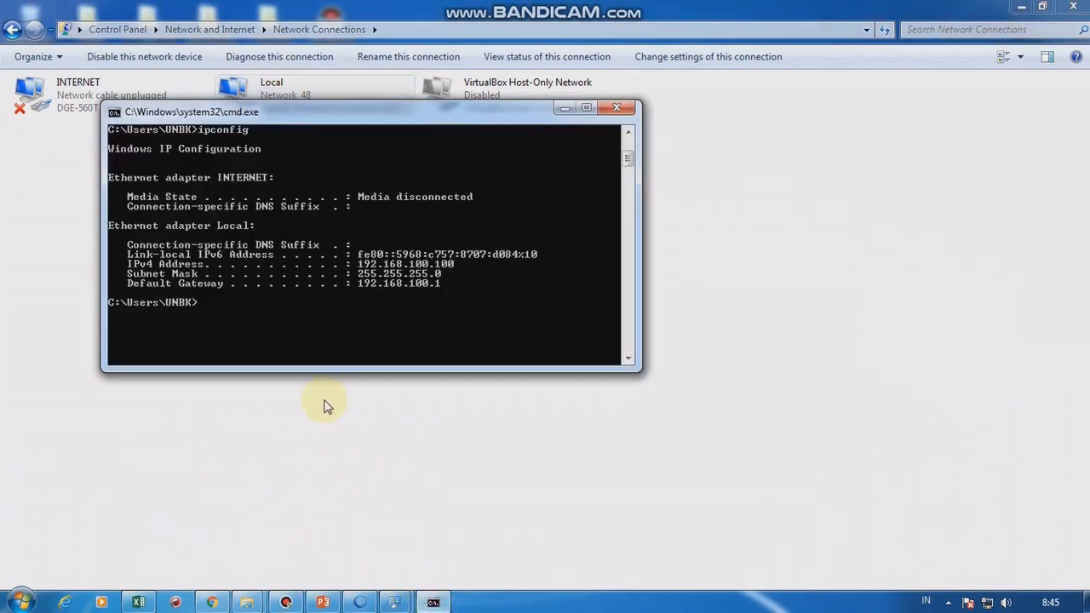
key("Up")
key("Up")
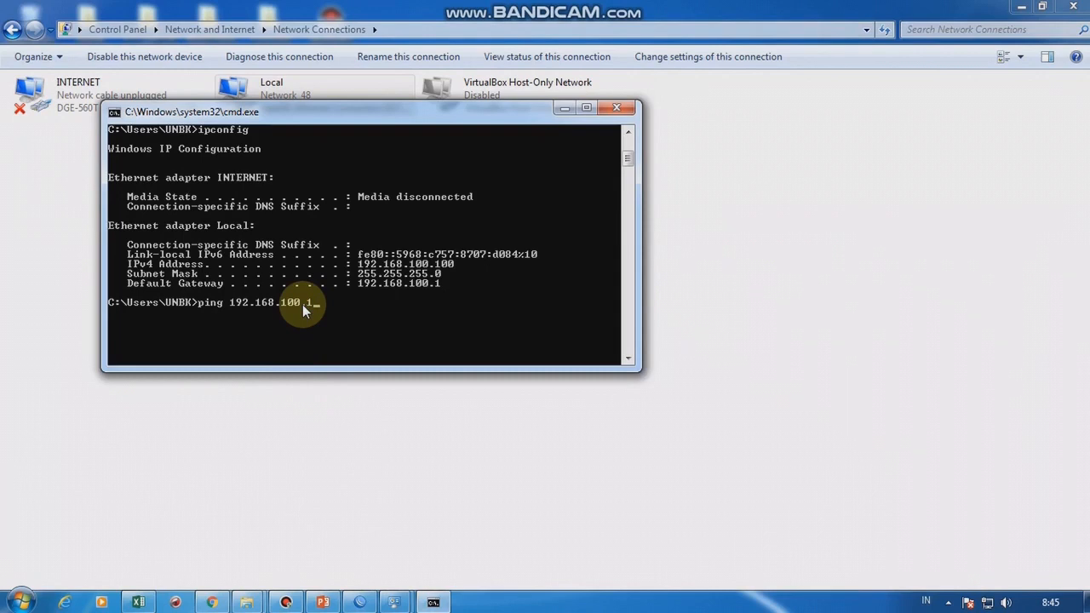
key("Return")
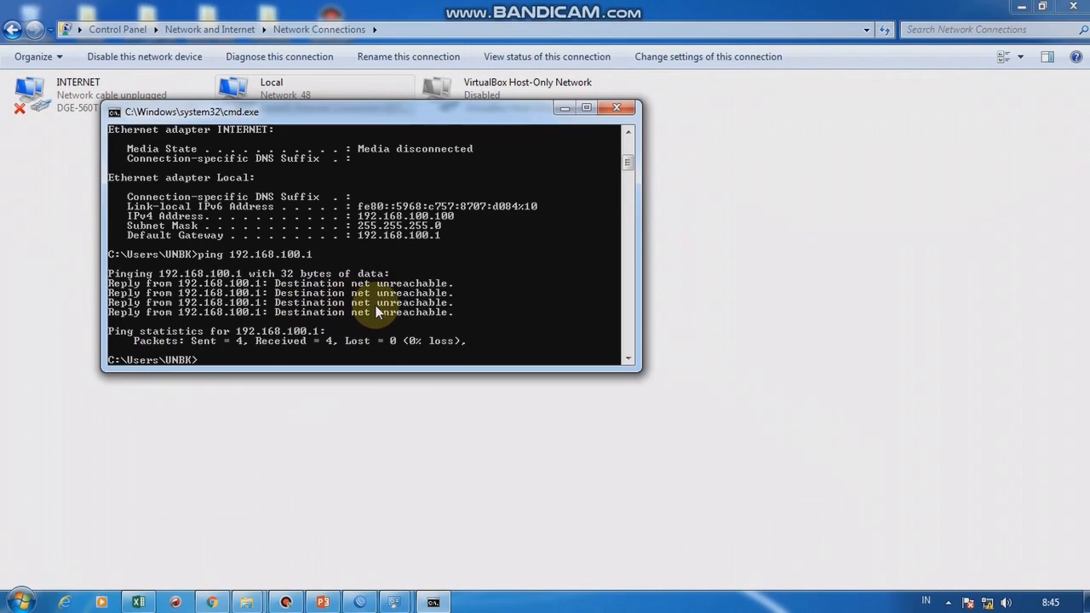
scroll(376, 313, "up", 7)
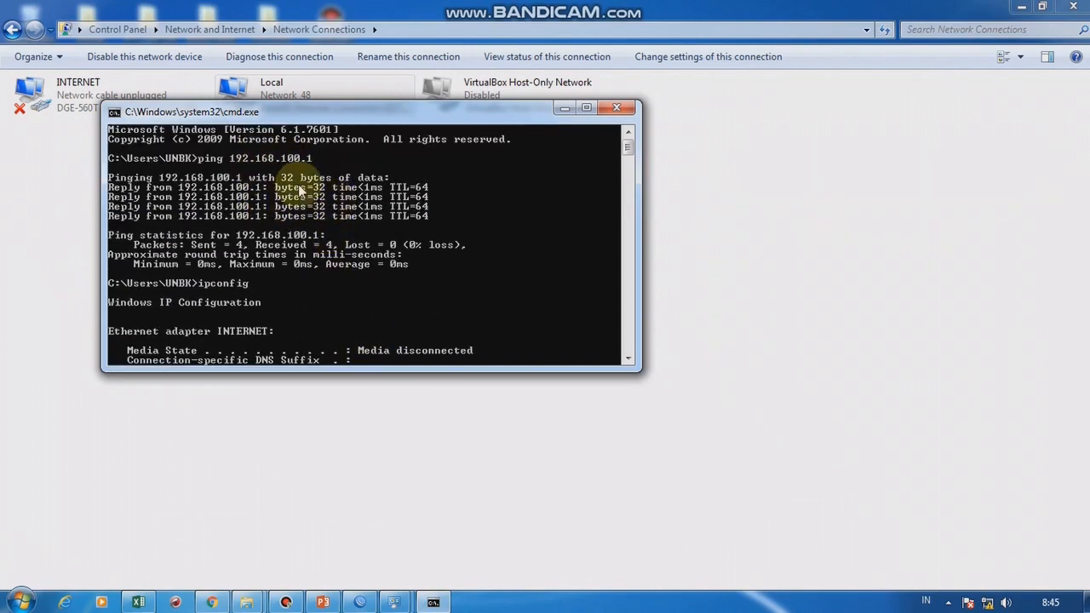
scroll(300, 189, "down", 8)
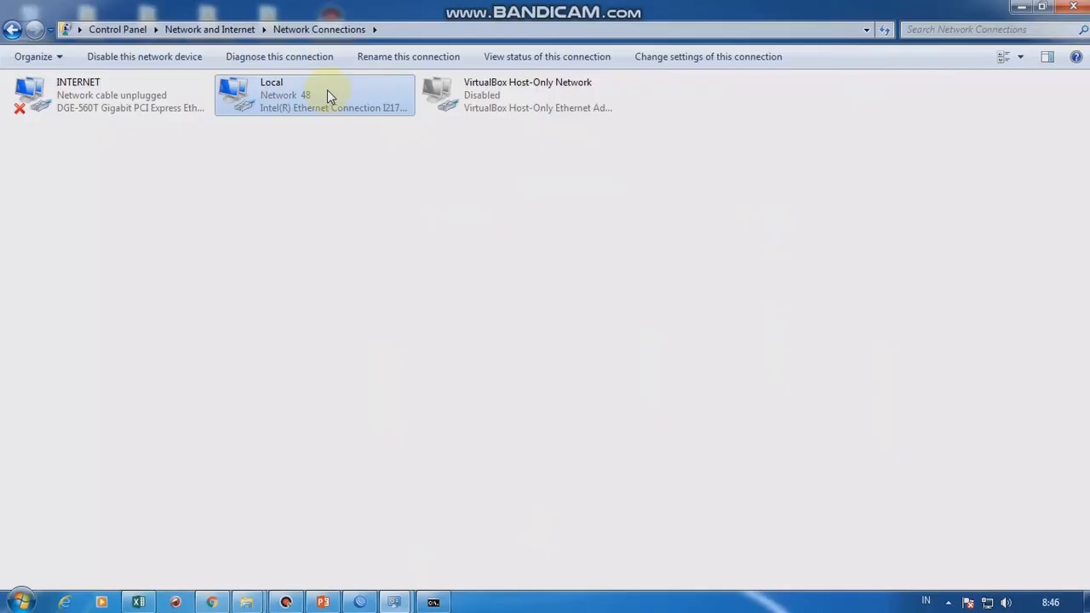
Set the Local adapter's IPv4 properties to obtain the IP address and DNS server address automatically, and save the settings.
right_click(327, 90)
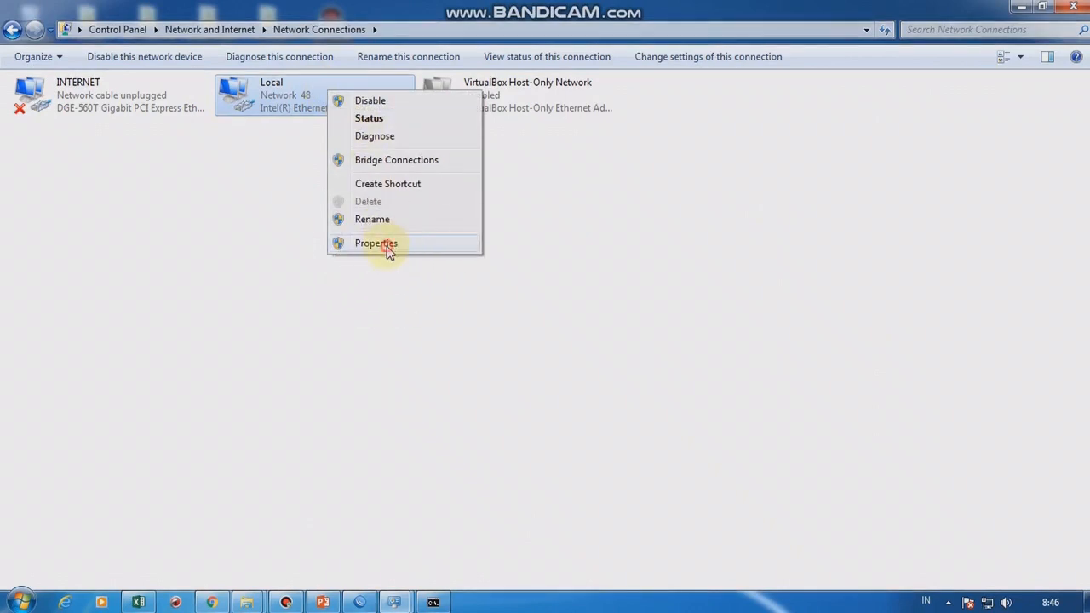
left_click(387, 246)
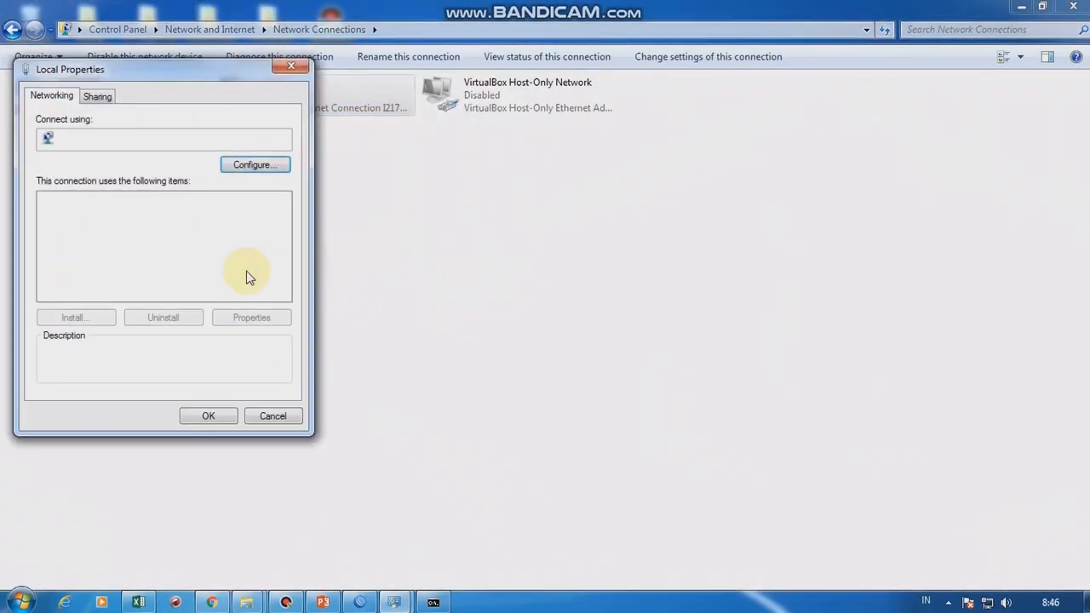
double_click(202, 267)
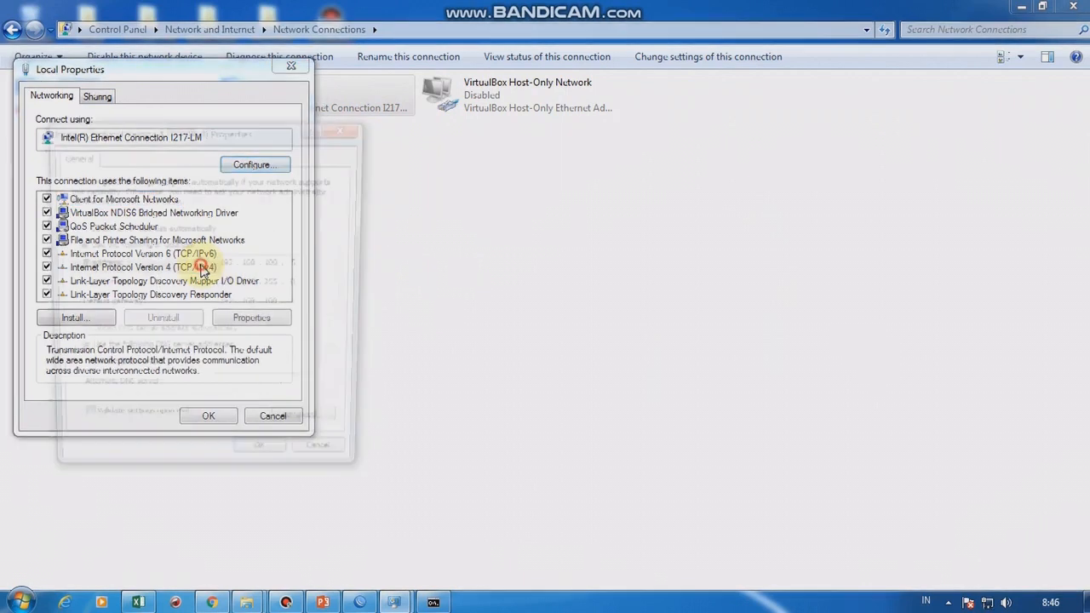
left_click(169, 230)
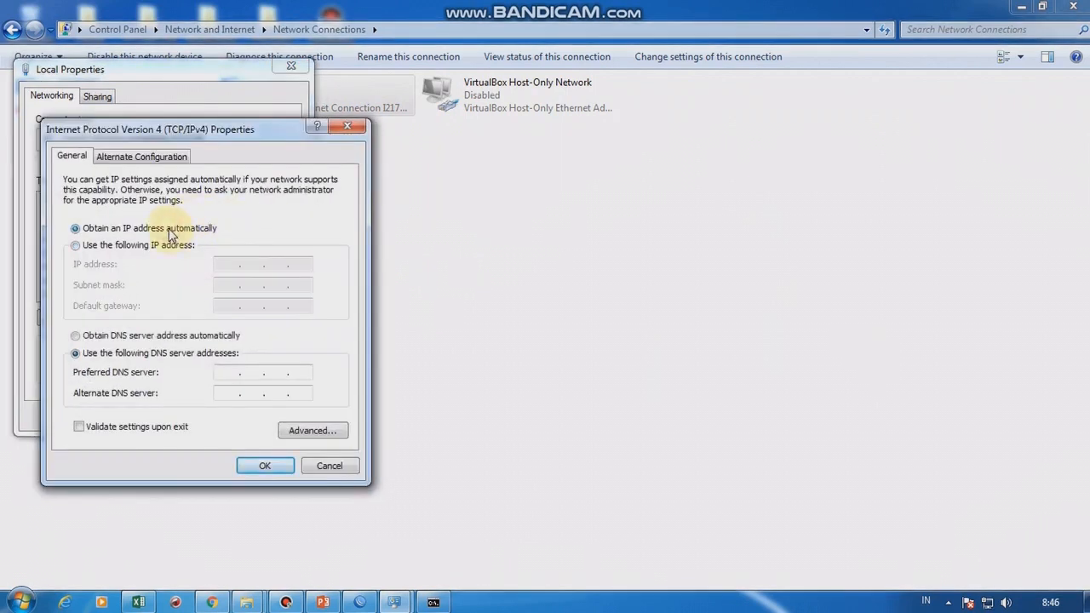
left_click(162, 337)
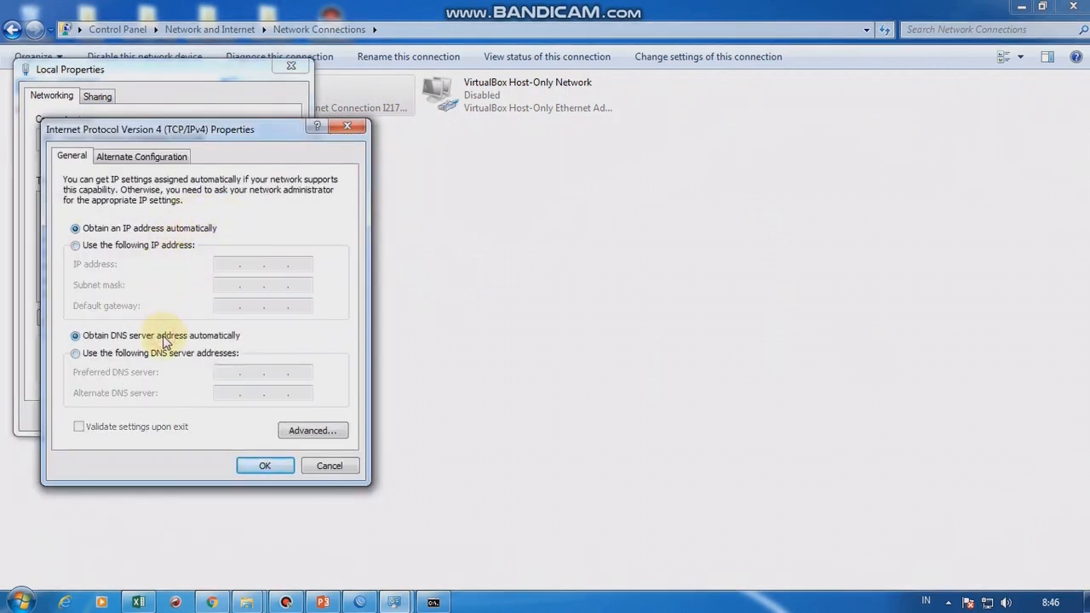
left_click(257, 465)
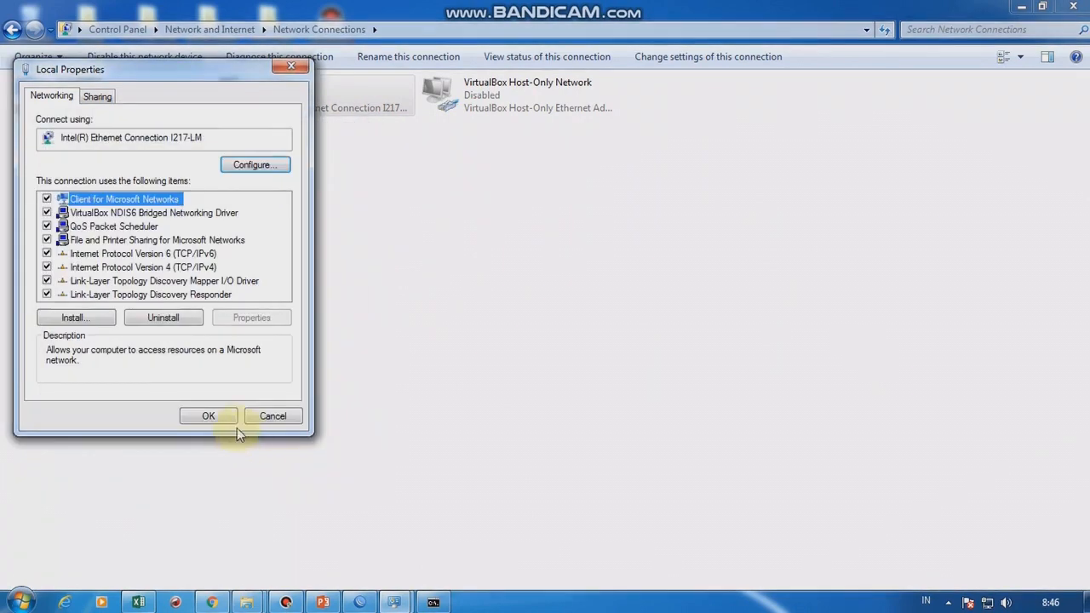
left_click(216, 414)
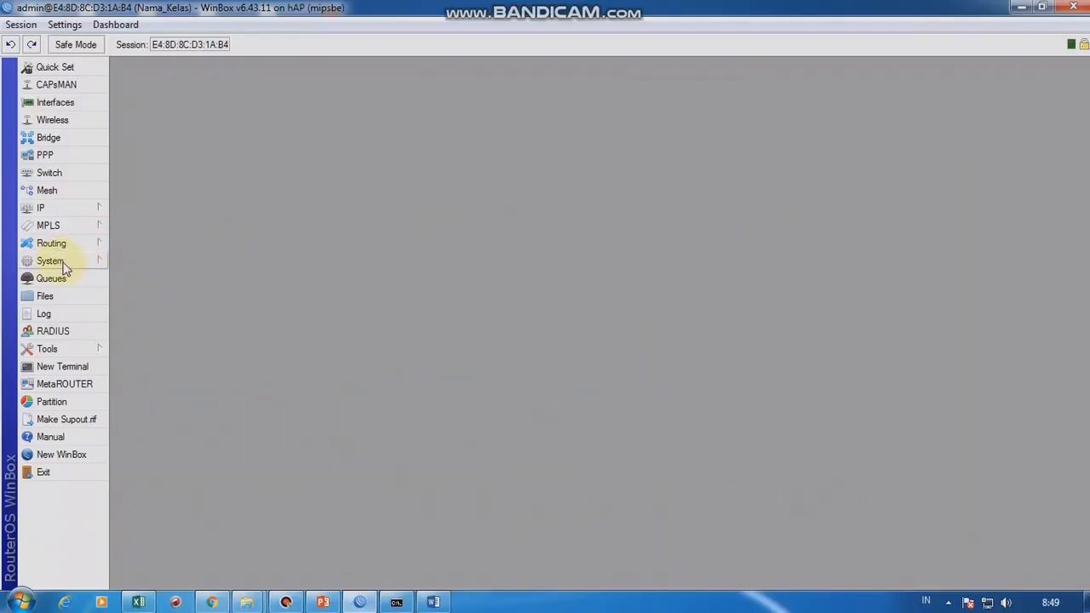
In WinBox, add a system logging rule with topic account and action disk.
left_click(64, 265)
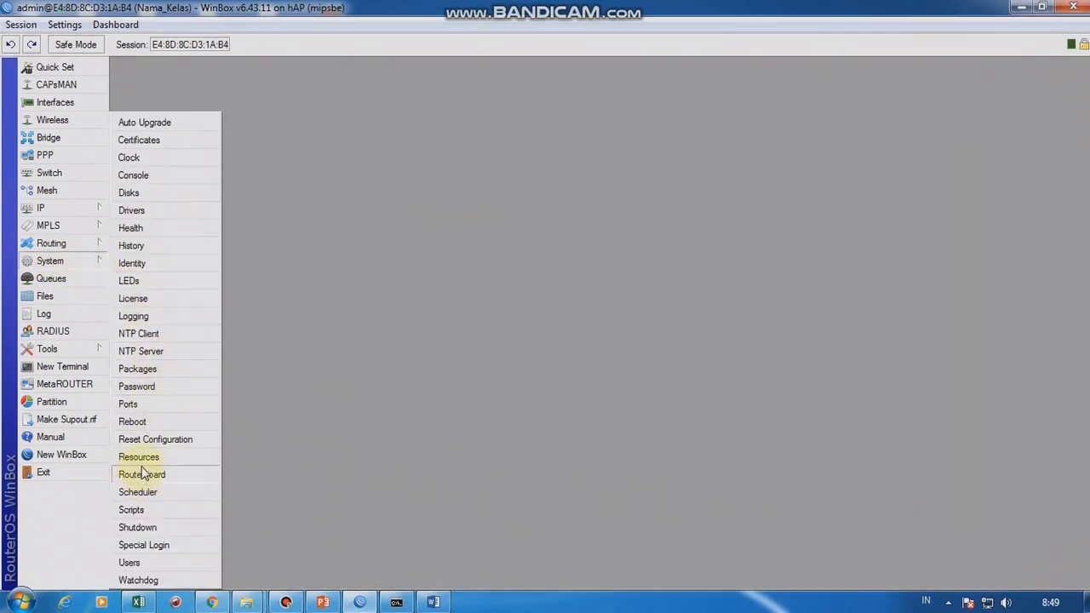
left_click(136, 316)
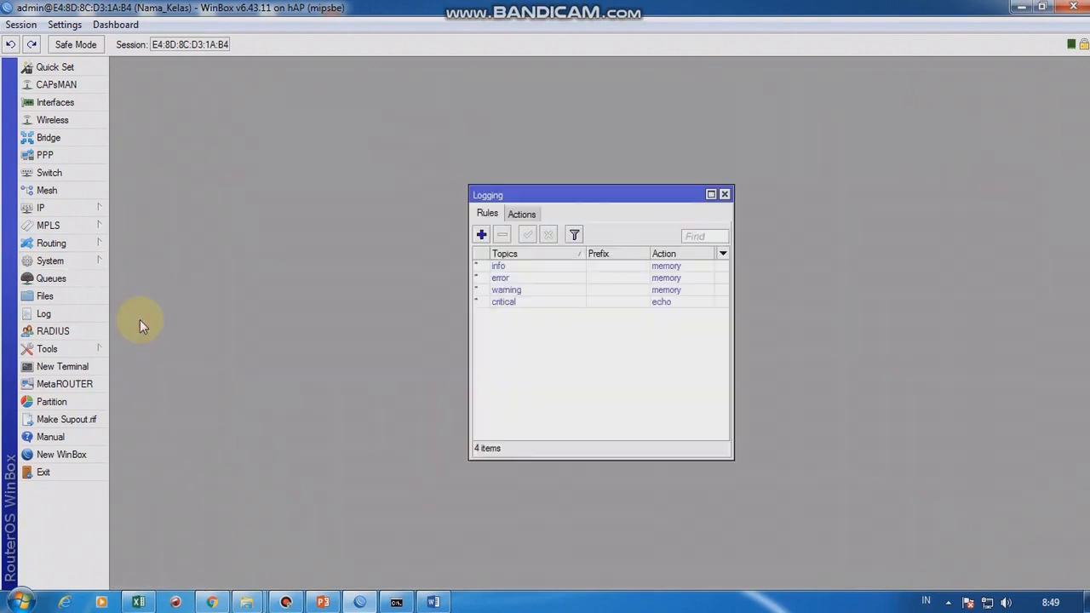
left_click(481, 238)
left_click(577, 269)
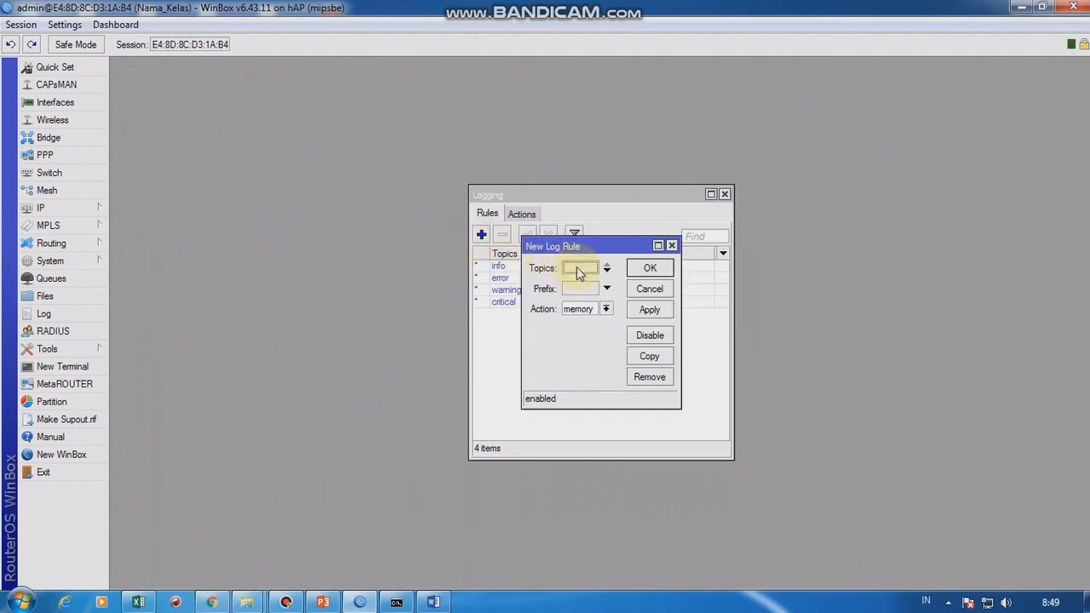
left_click(631, 269)
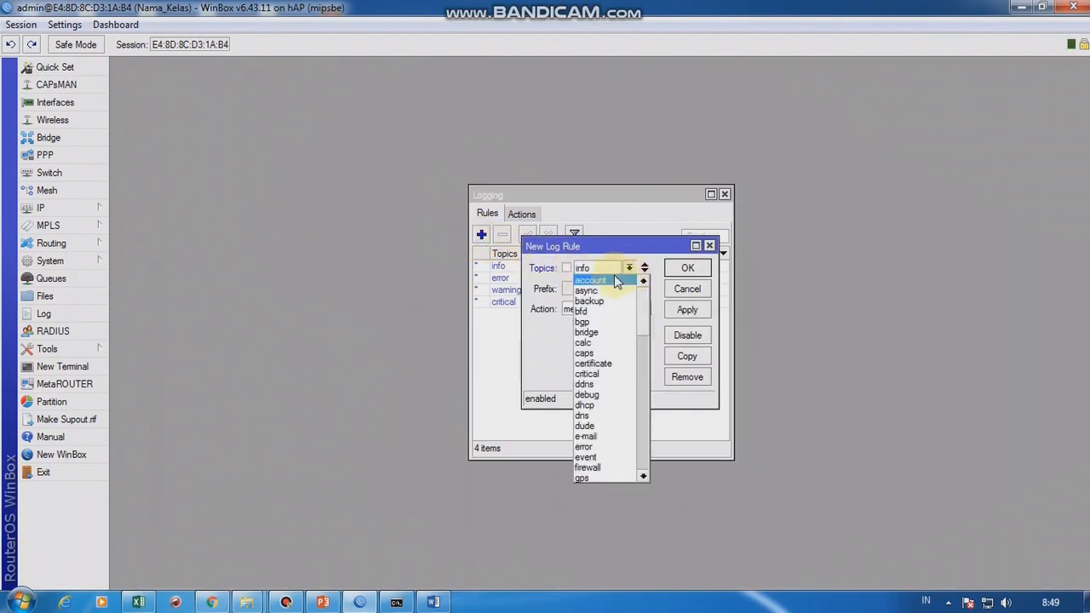
left_click(615, 281)
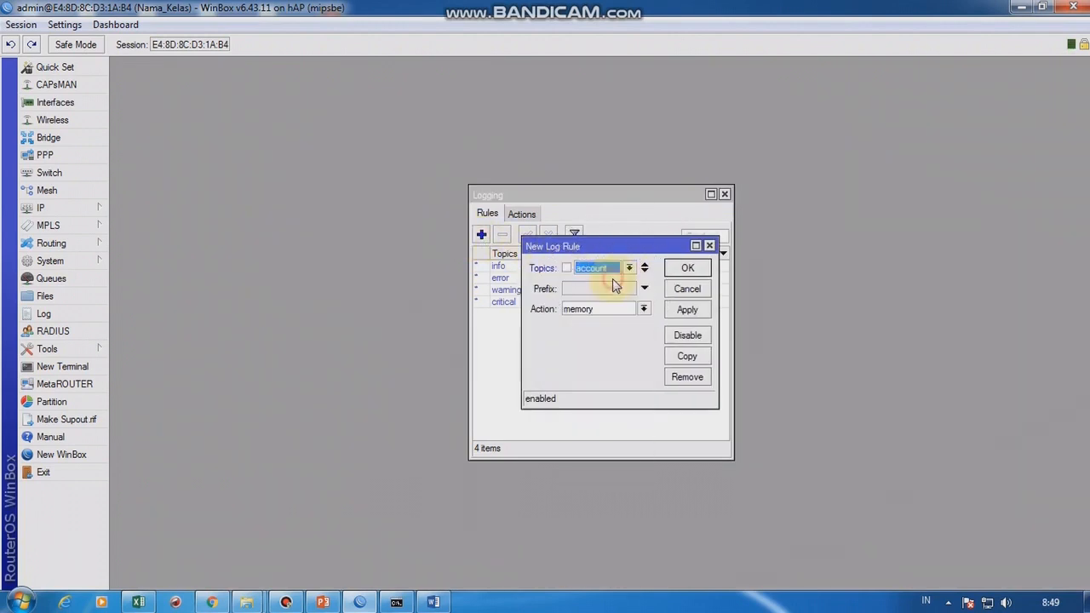
left_click(600, 309)
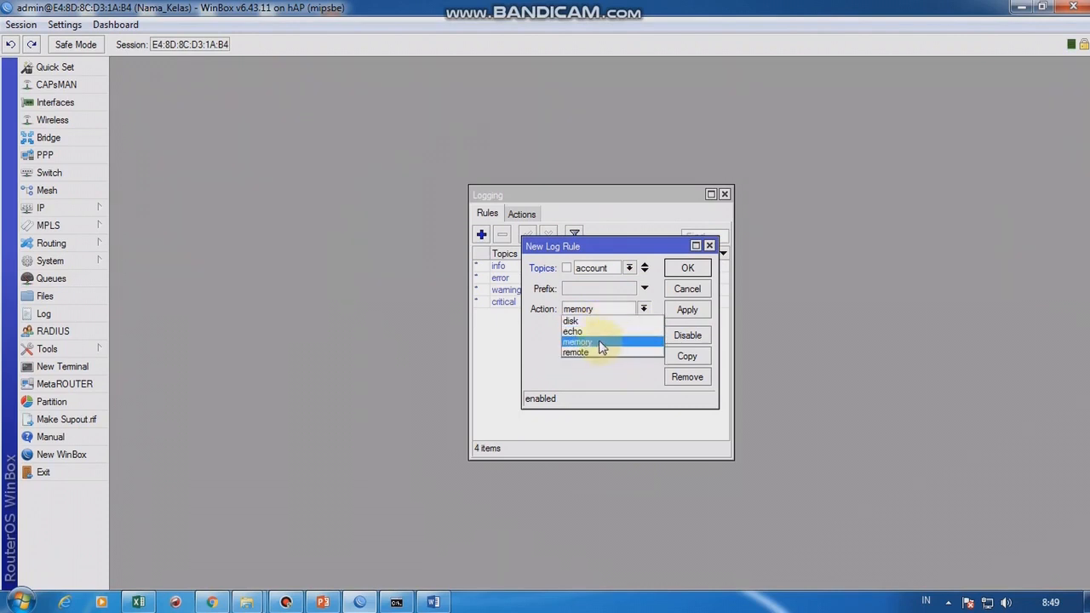
left_click(586, 322)
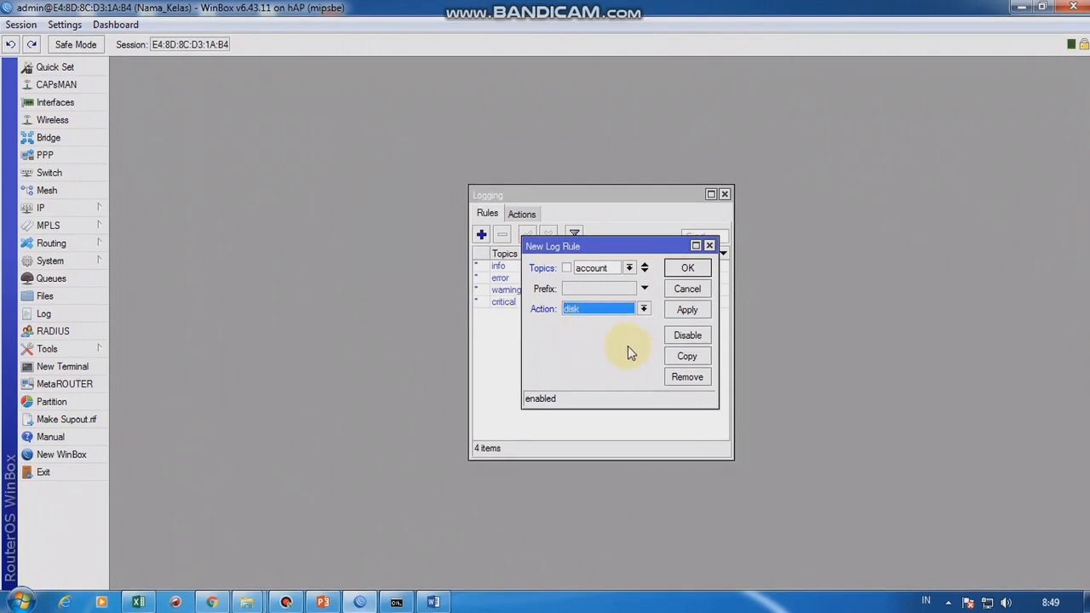
left_click(687, 269)
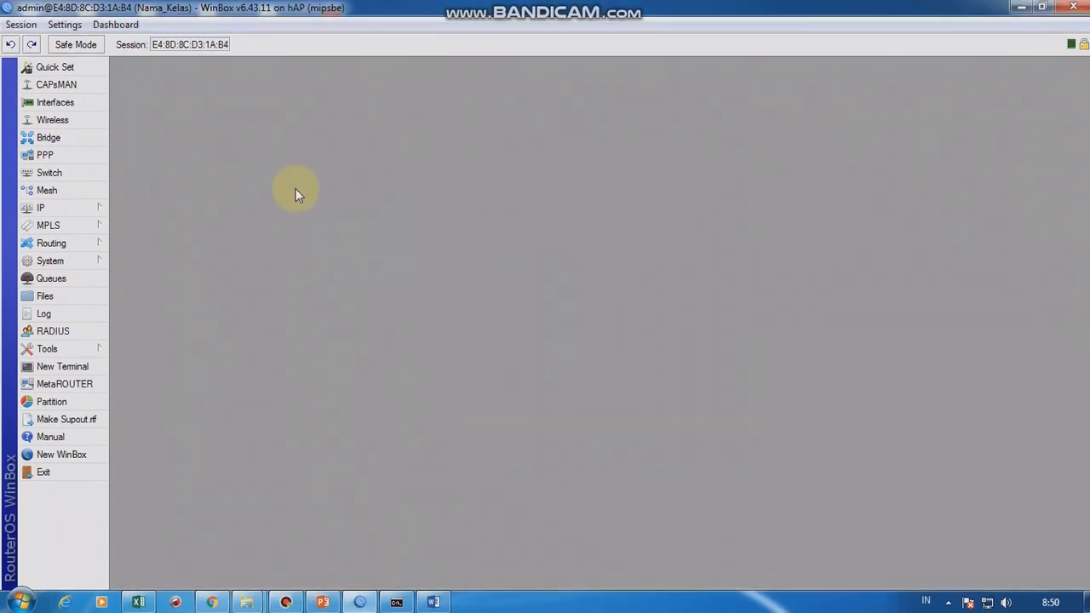
Look through the router's file list for the log file stored on disk, and close the list.
left_click(57, 295)
scroll(483, 316, "down", 4)
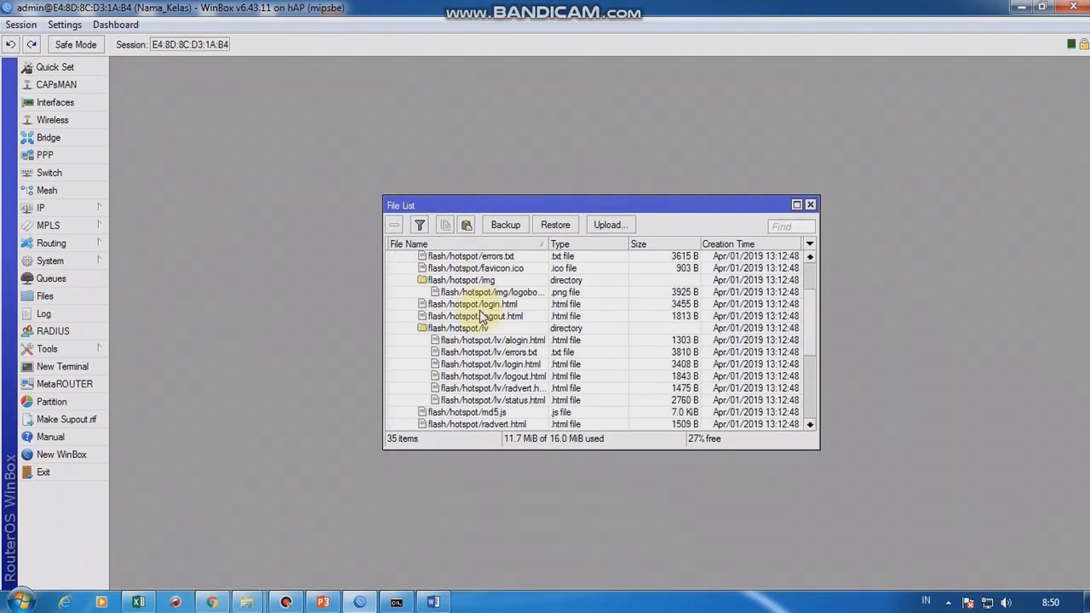
scroll(482, 317, "down", 1)
left_click_drag(812, 345, 808, 421)
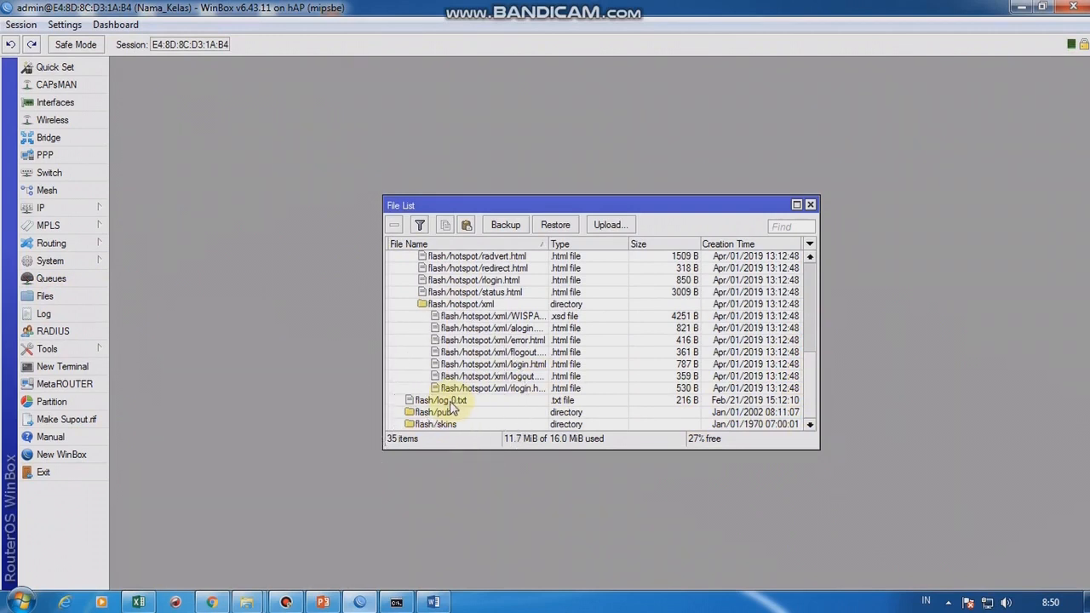
left_click(809, 204)
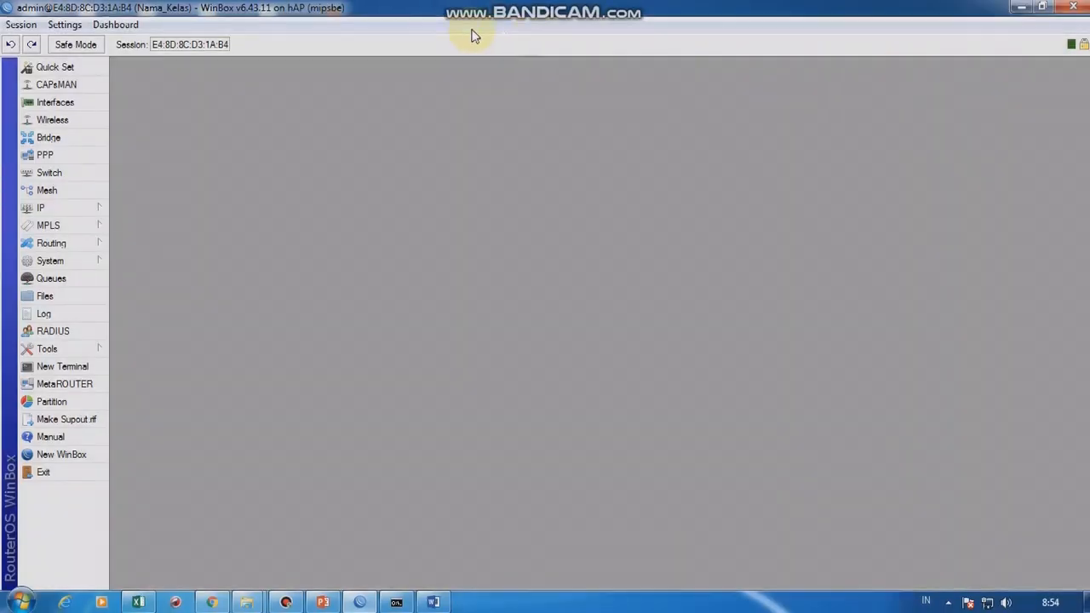
Enable the wlan1 wireless interface in the router's interface list.
left_click(72, 103)
left_click(164, 331)
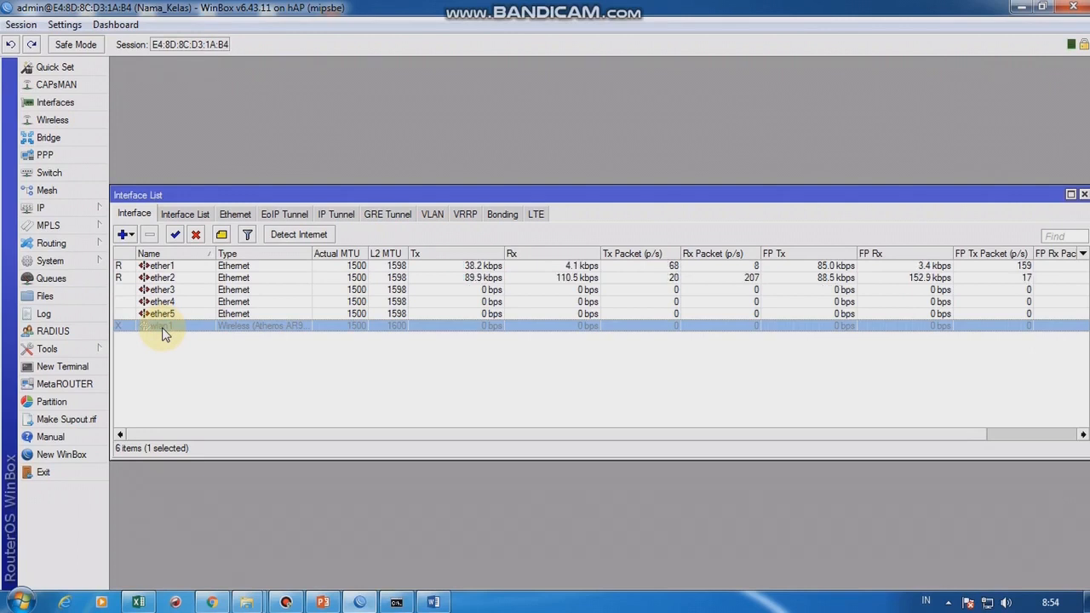
left_click(174, 236)
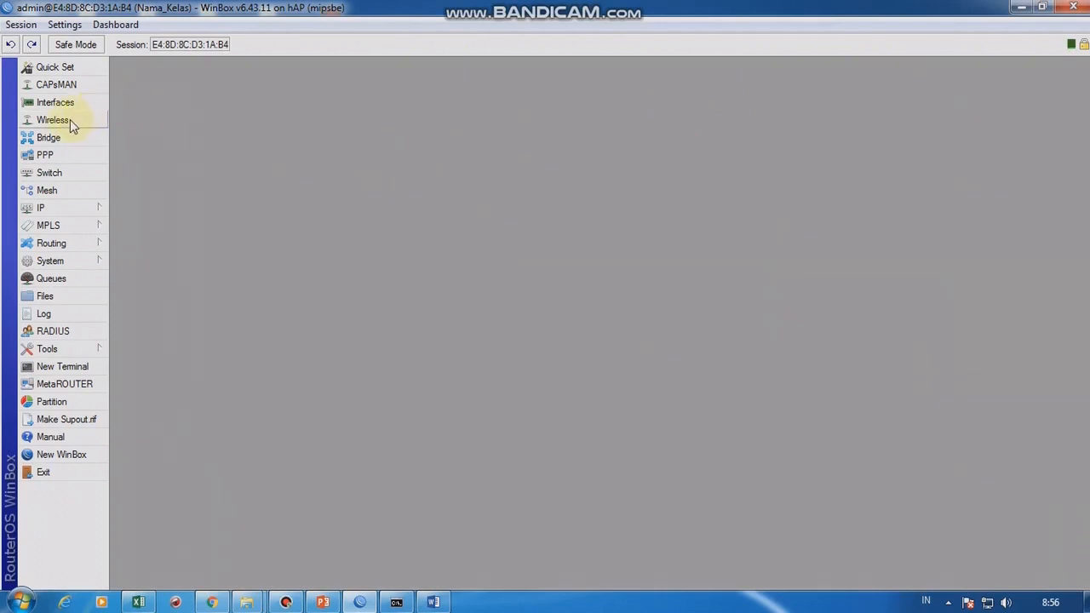
Open the wlan1 interface's wireless settings and set its mode to ap bridge.
left_click(68, 119)
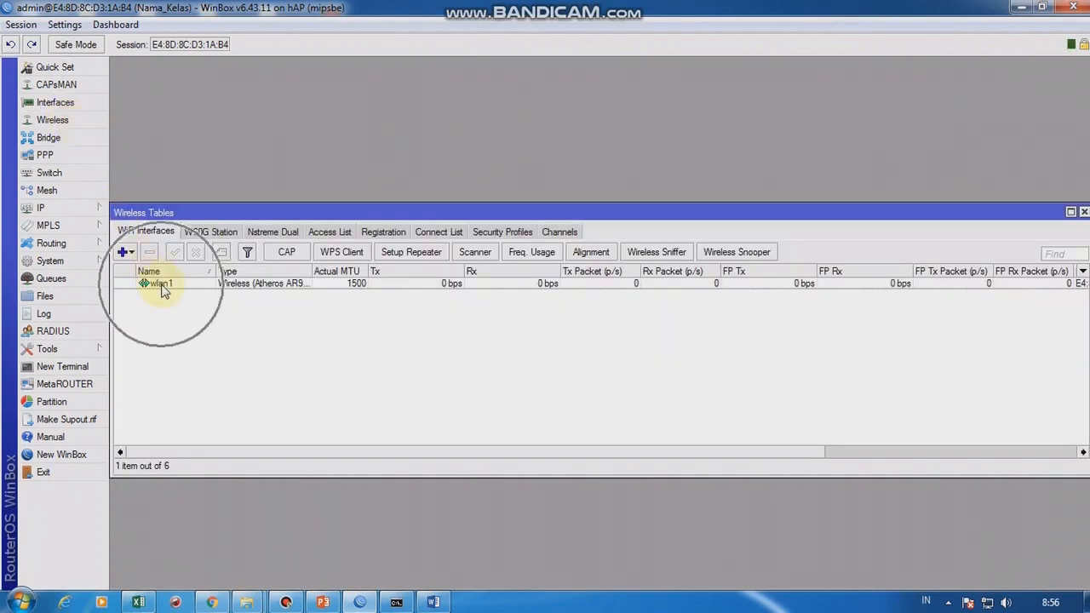
left_click(163, 288)
double_click(163, 288)
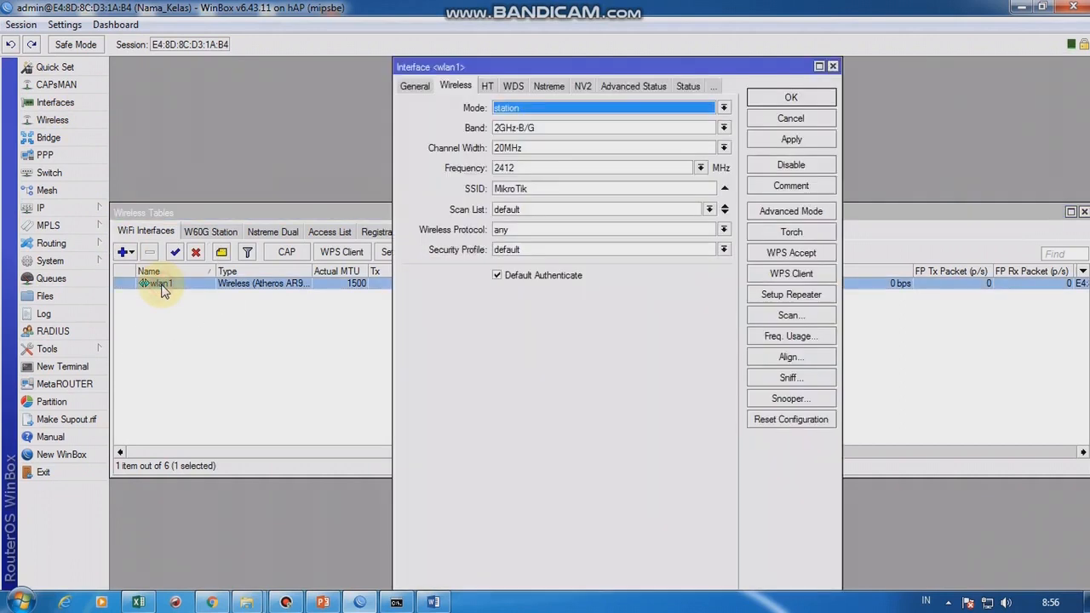
left_click(421, 89)
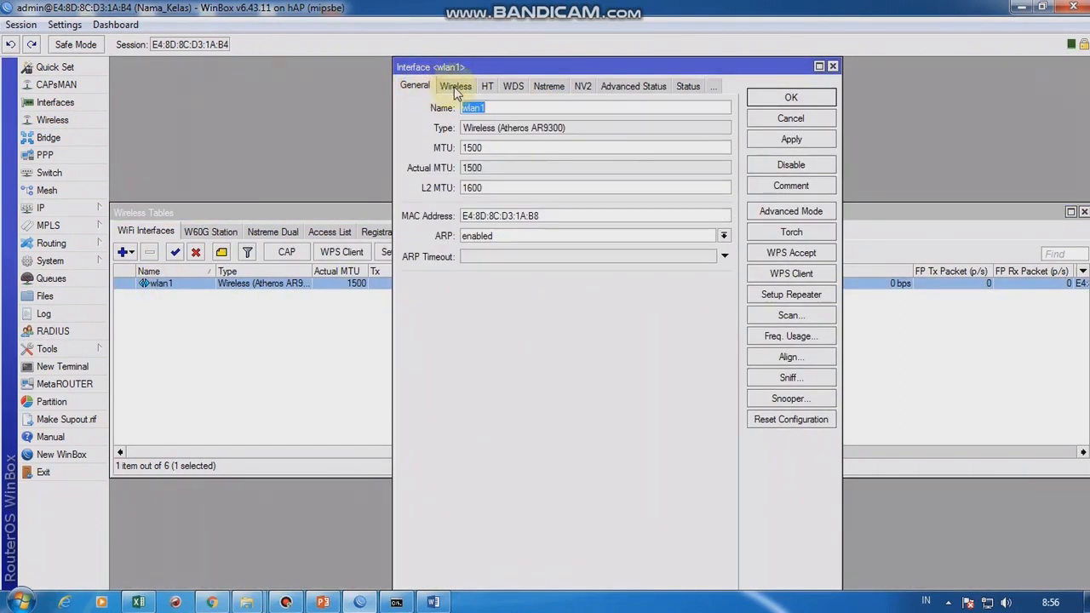
left_click(456, 89)
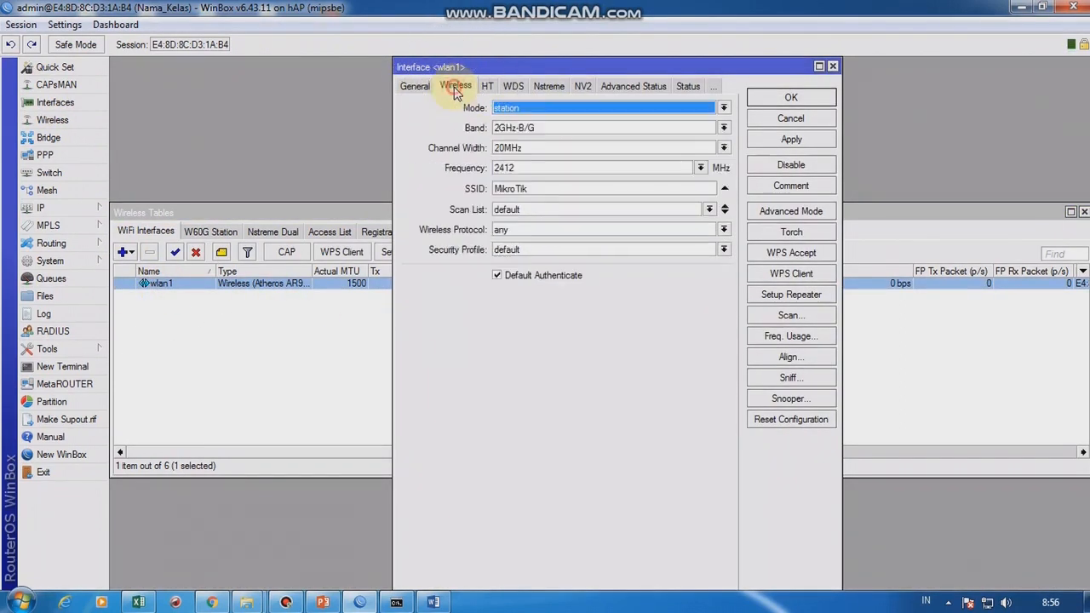
left_click(523, 107)
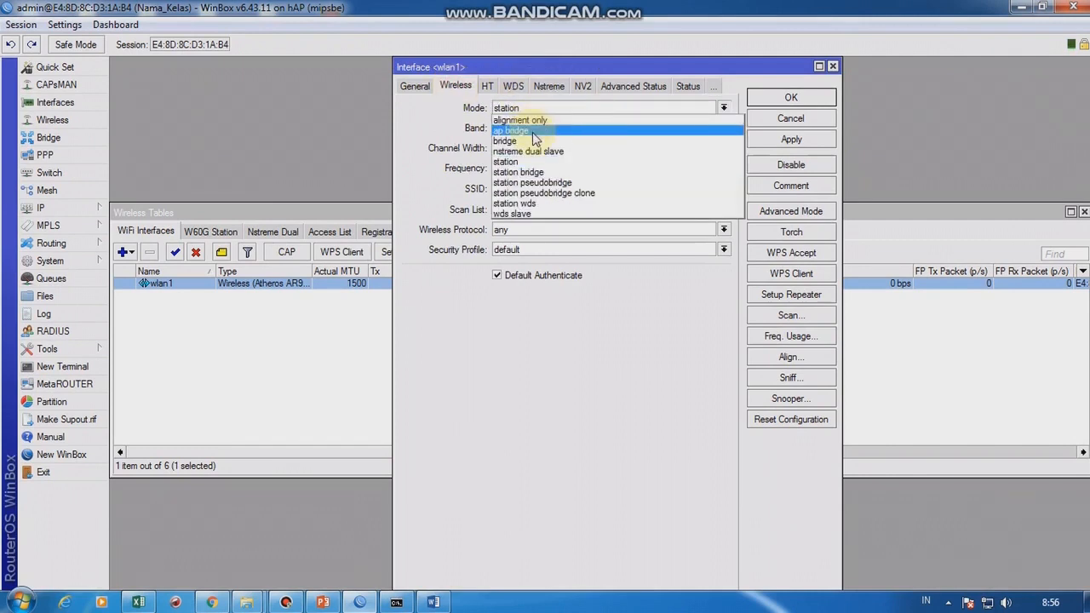
left_click(533, 132)
Set the SSID of wlan1 to Nama@Proxy, and save the interface settings.
left_click_drag(528, 188, 464, 203)
type("Nama@Proxy")
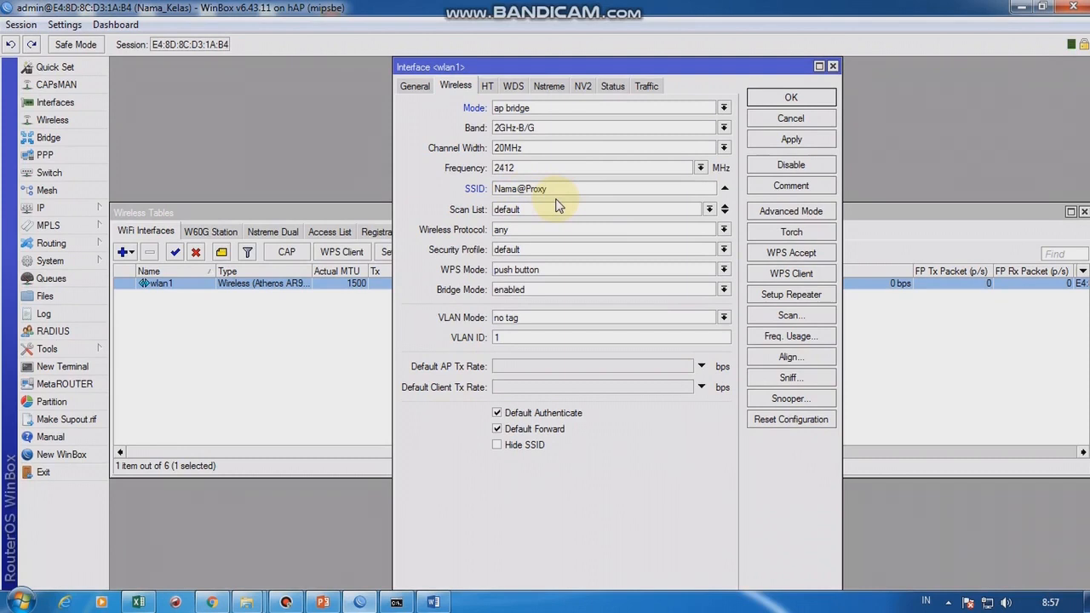
left_click(798, 143)
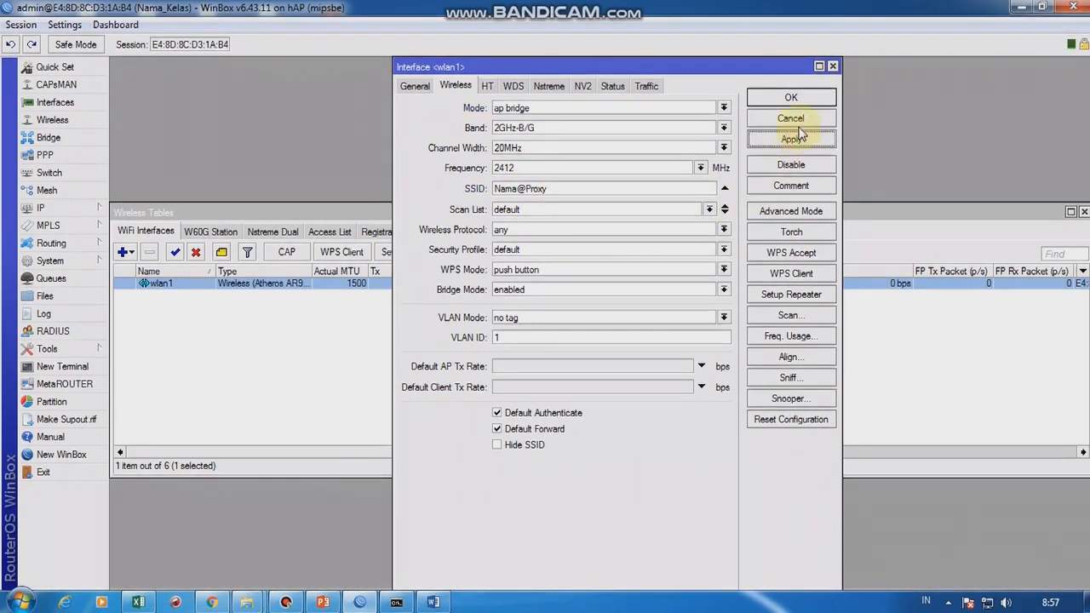
left_click(789, 98)
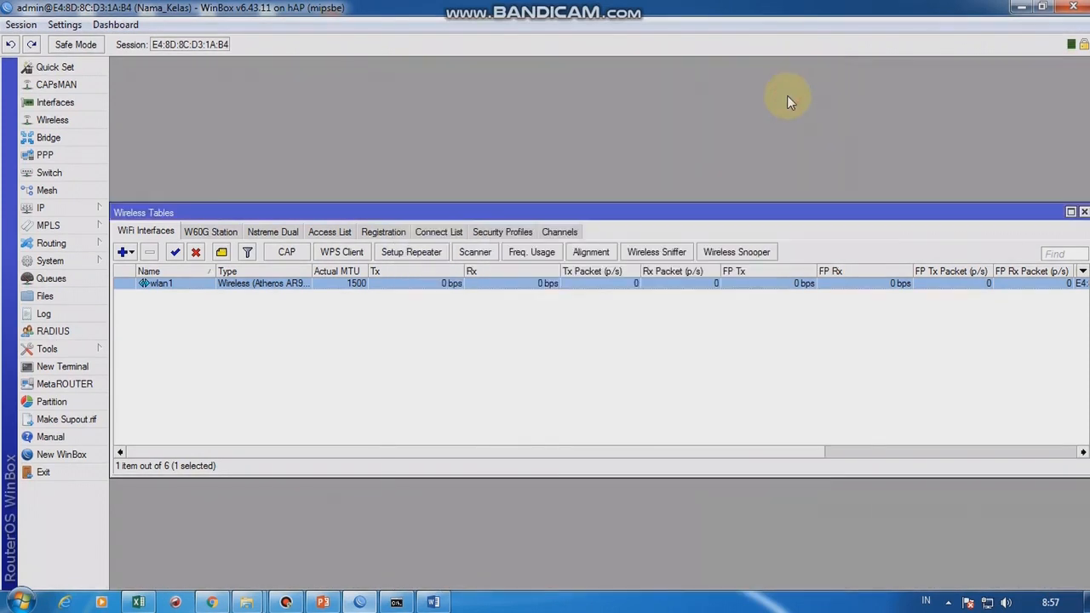
Switch to the phone, turn on Wi-Fi in its settings, and join the Nama@Proxy network.
left_click(569, 380)
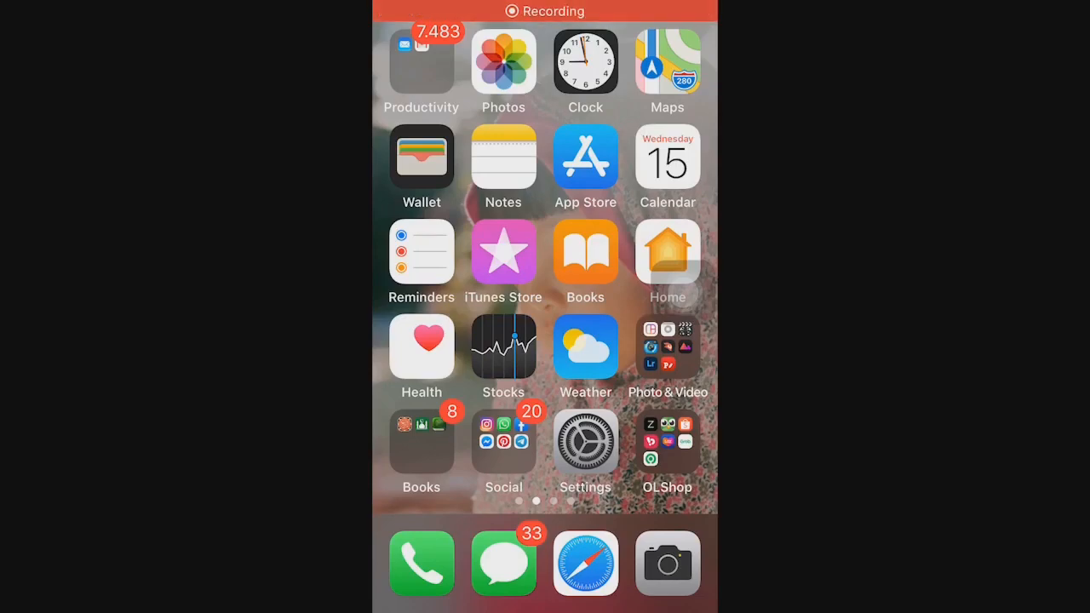
left_click(585, 441)
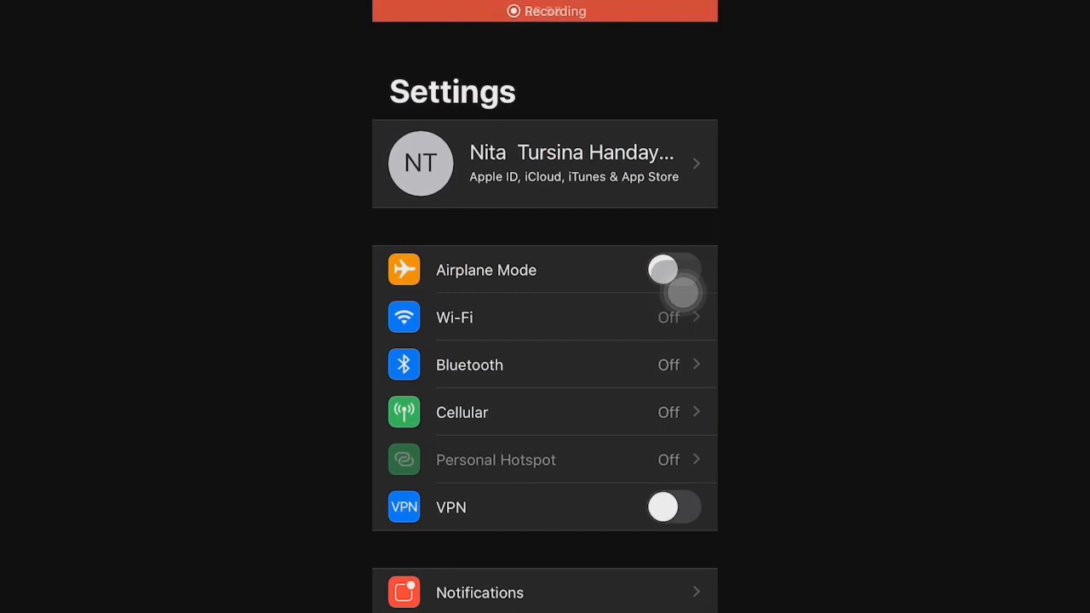
left_click_drag(682, 292, 683, 189)
left_click(682, 190)
left_click(511, 316)
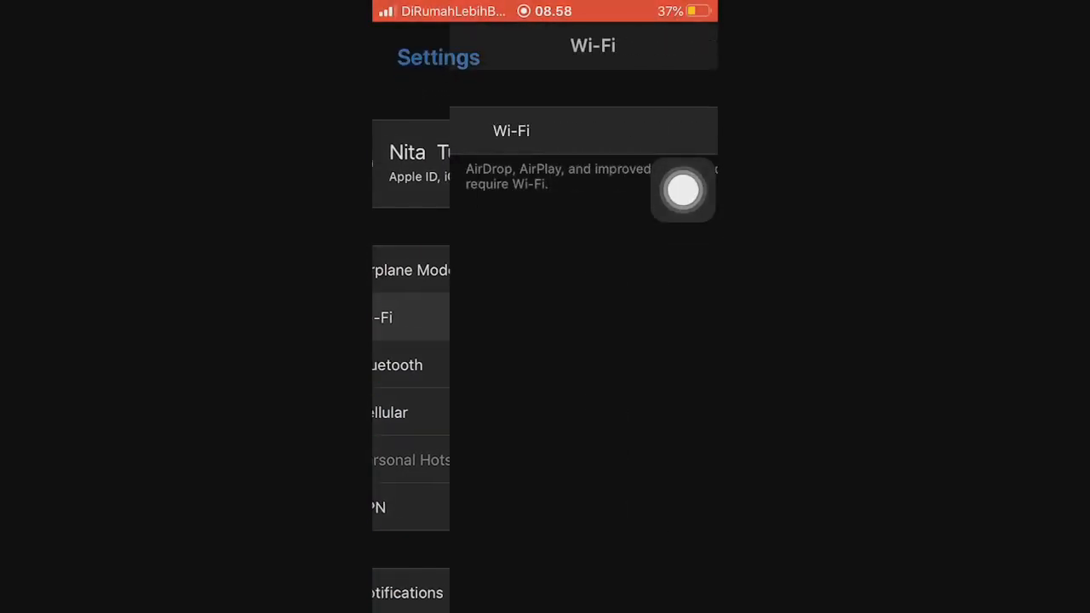
left_click(674, 131)
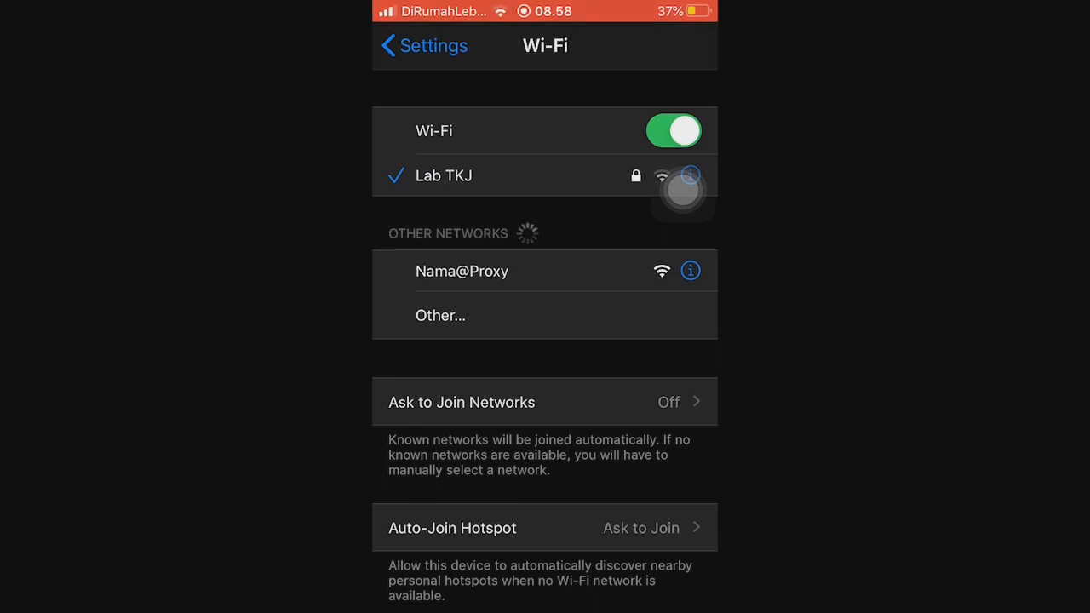
left_click(462, 270)
left_click_drag(683, 190, 683, 282)
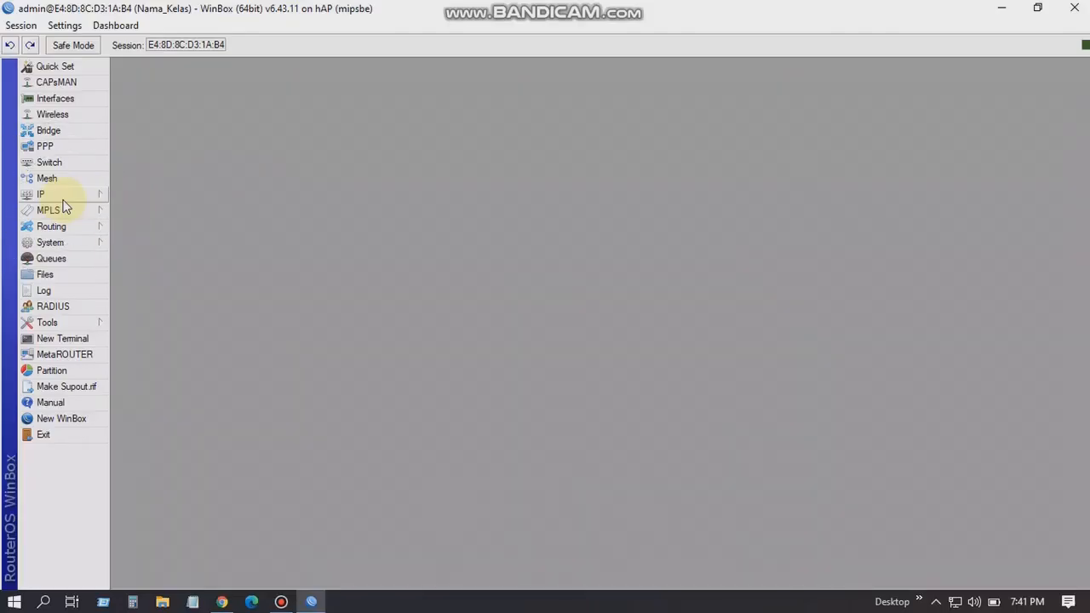
Start the router's Hotspot Setup on wlan1, accepting local address 192.168.200.1/24 with Masquerade Network enabled.
left_click(63, 199)
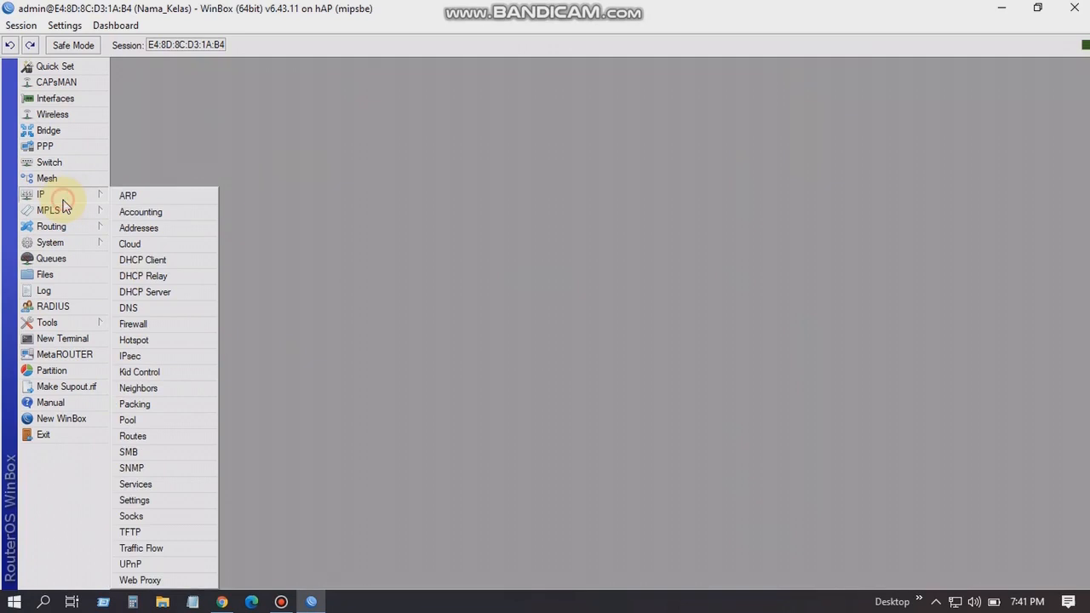
left_click(146, 344)
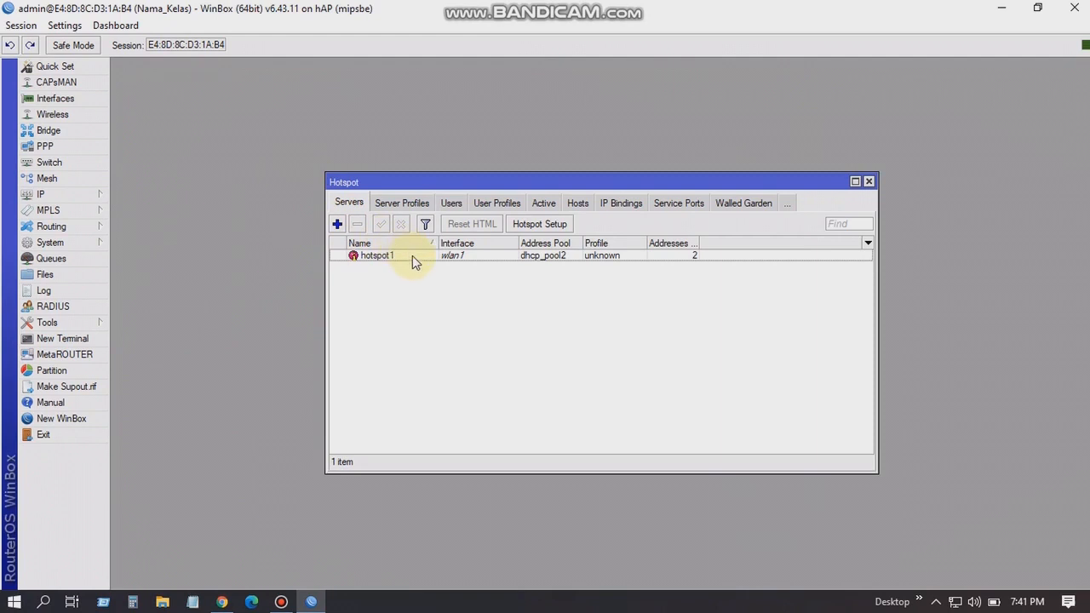
left_click(549, 224)
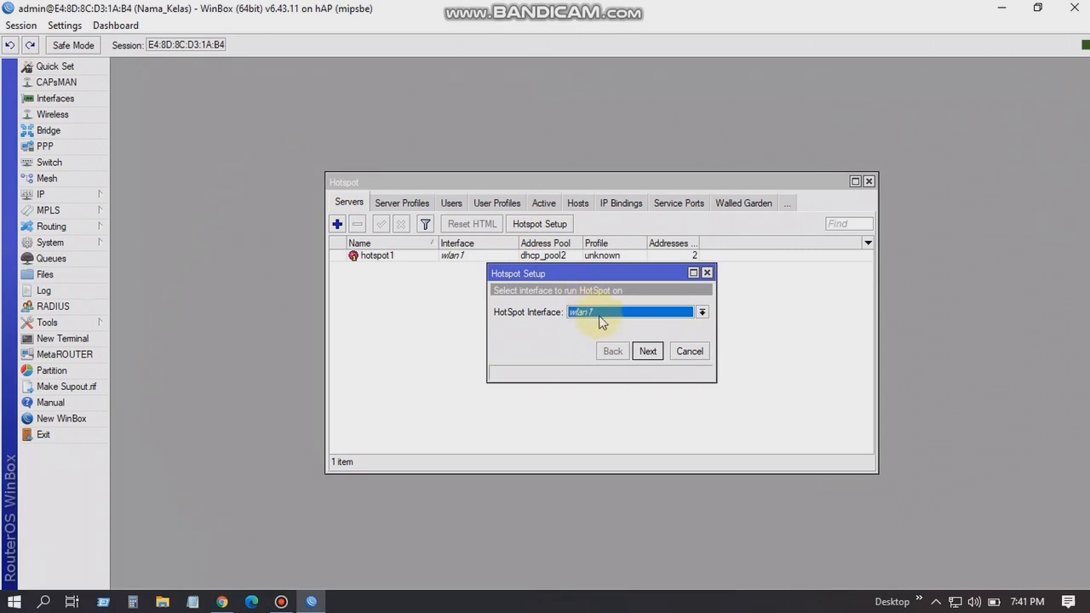
left_click(647, 353)
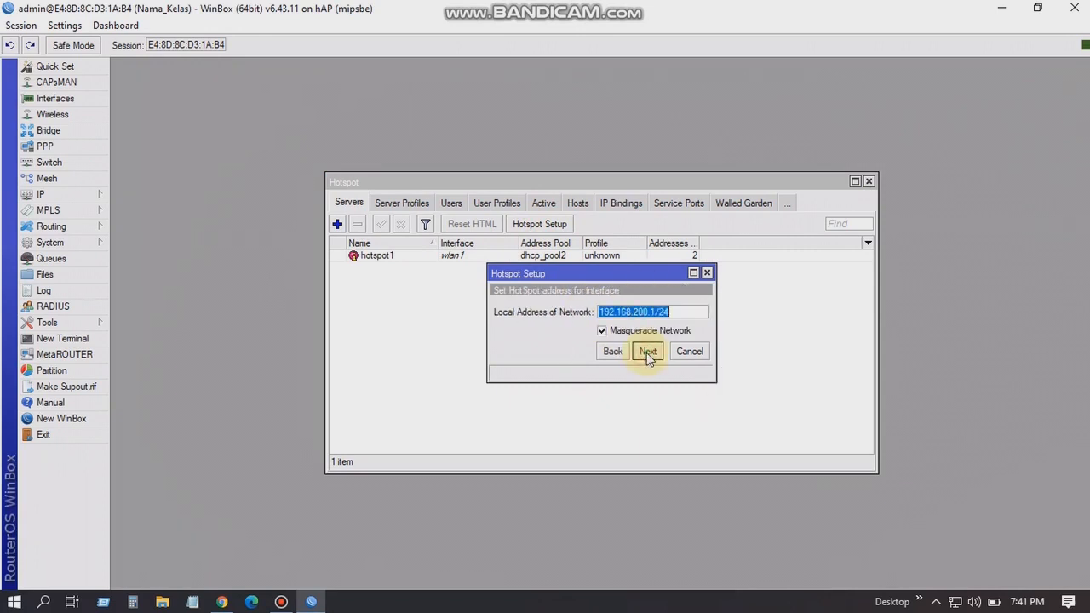
left_click(646, 353)
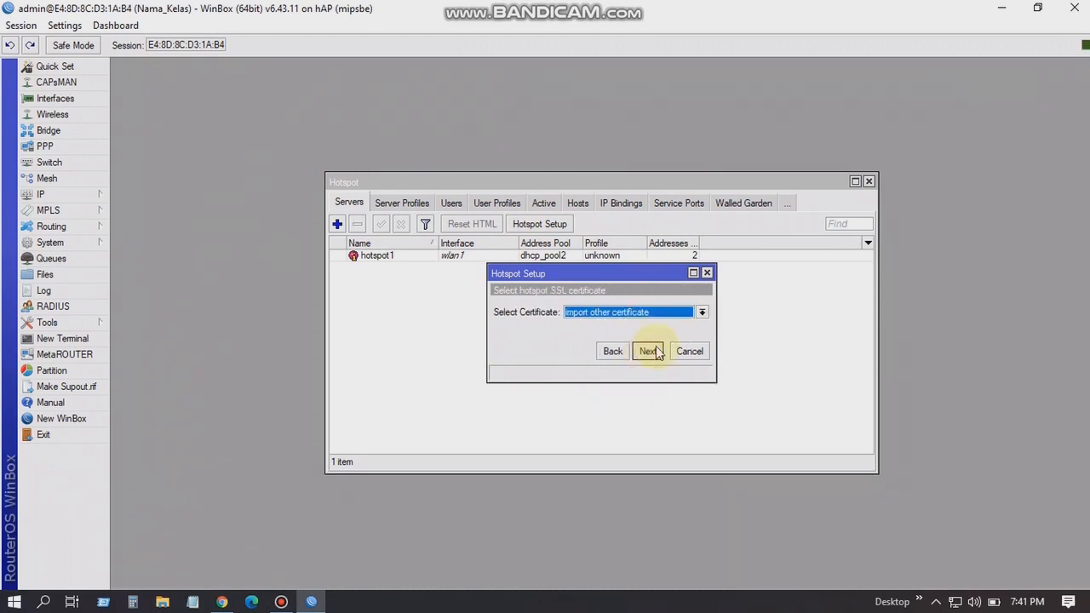
Set the hotspot's SSL certificate to none, and accept SMTP server 0.0.0.0 and the blank DNS servers entry.
left_click(702, 312)
left_click(606, 338)
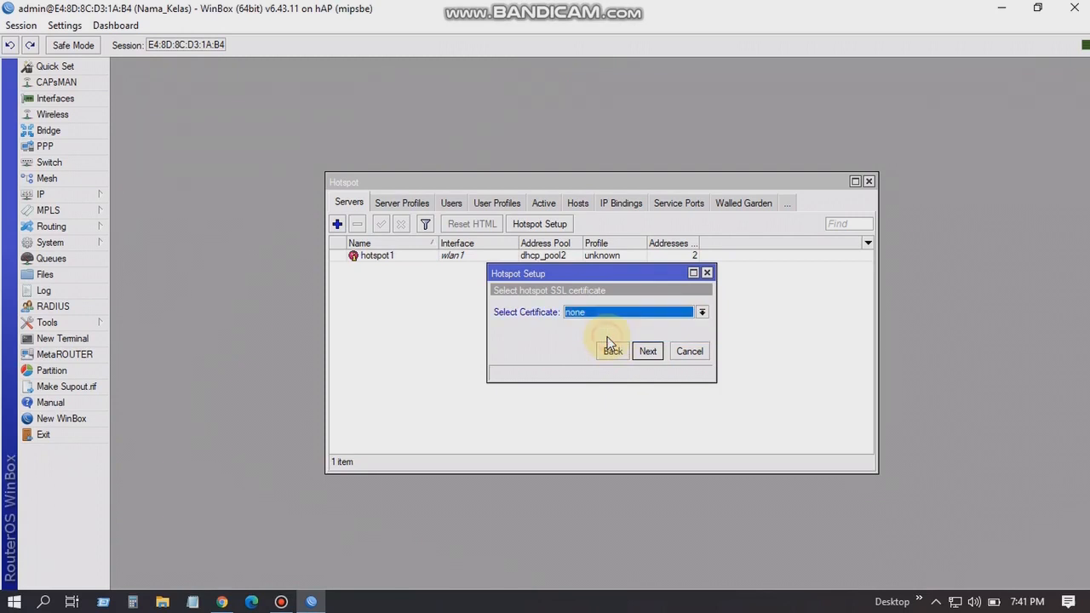
left_click(647, 353)
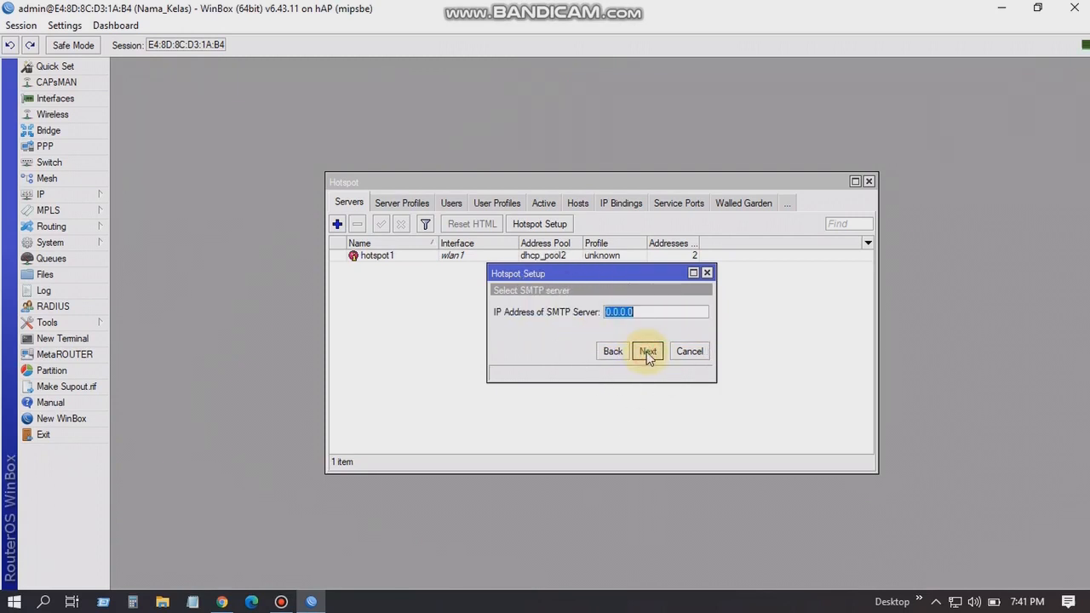
left_click(647, 352)
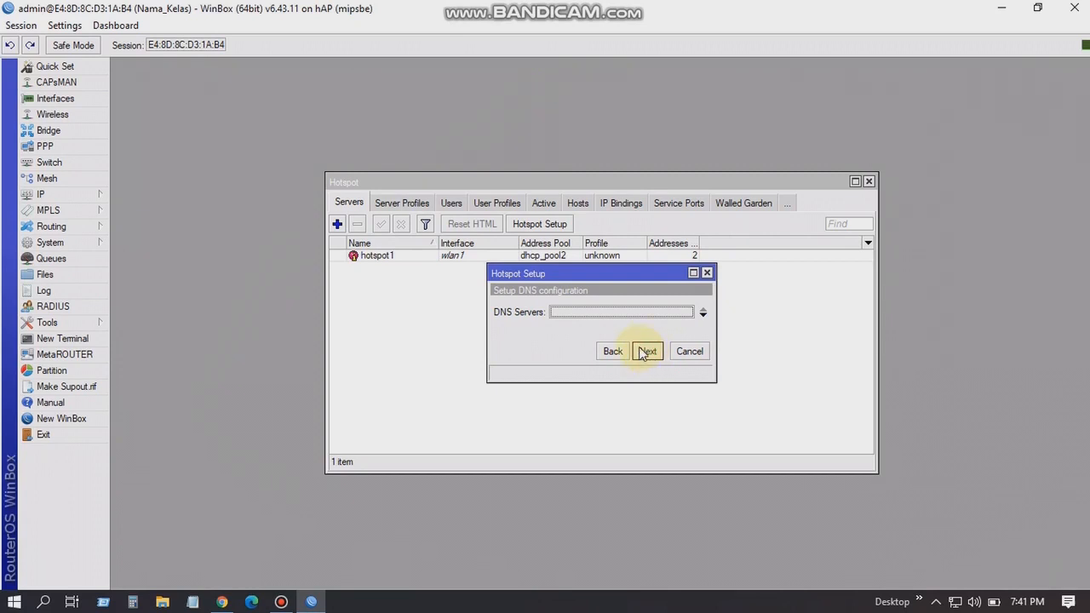
left_click(656, 351)
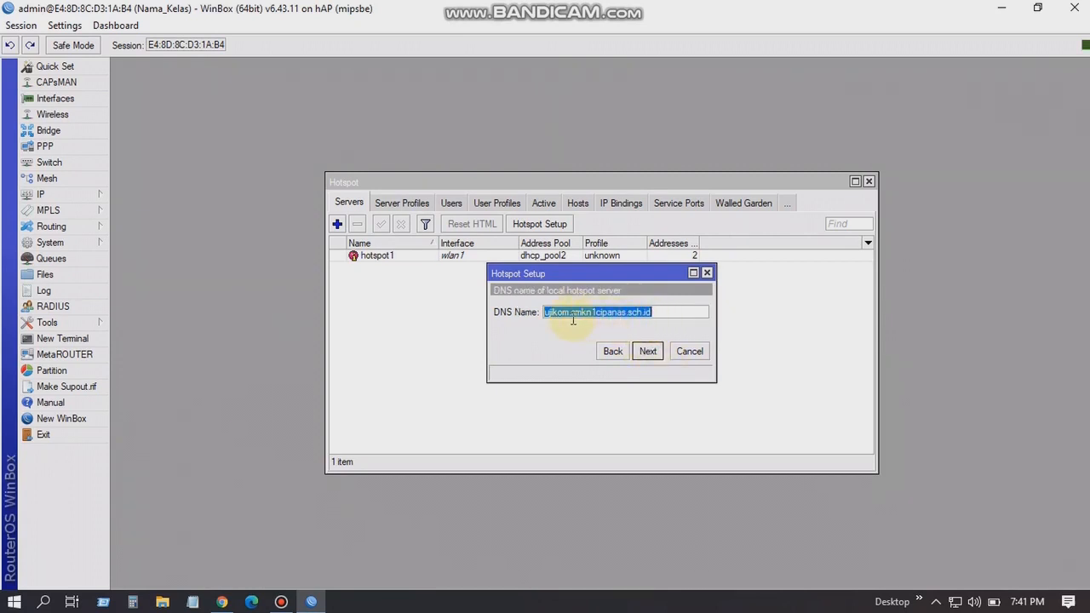
Finish the hotspot setup with DNS name ujikom.smkn1cipanas.sch.id, and widen the DNS Name column in the server profiles.
type("uj")
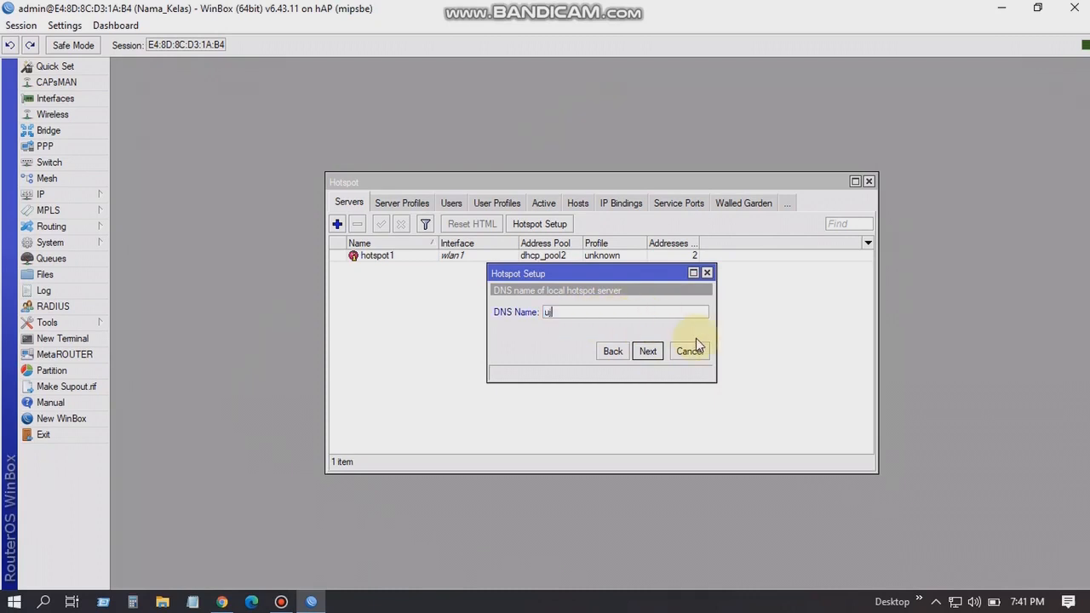
type("ikom.smkn1cipanas.sch")
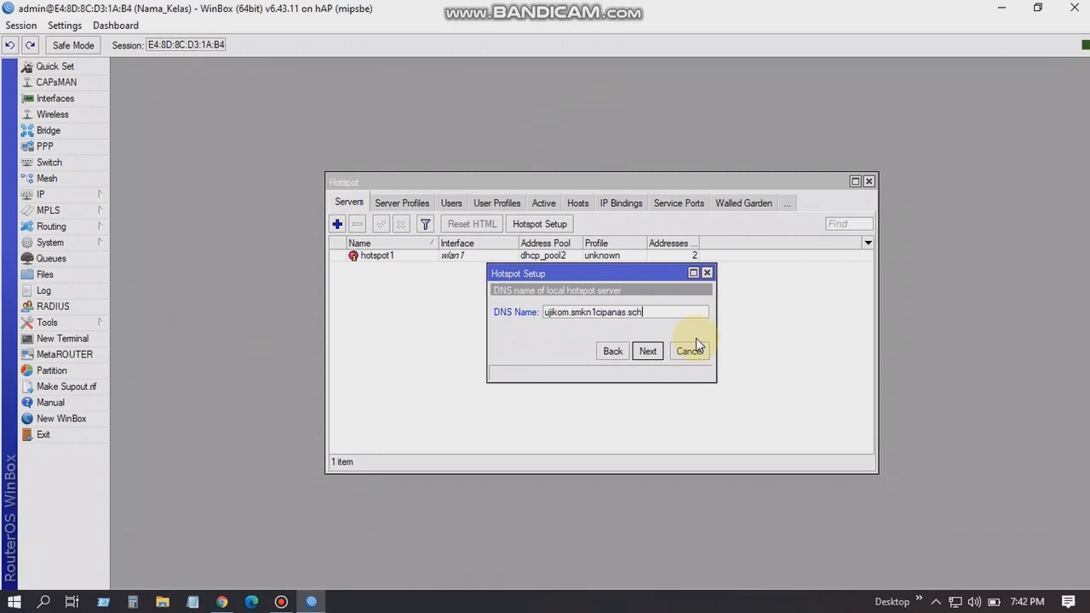
type(".id")
left_click(648, 352)
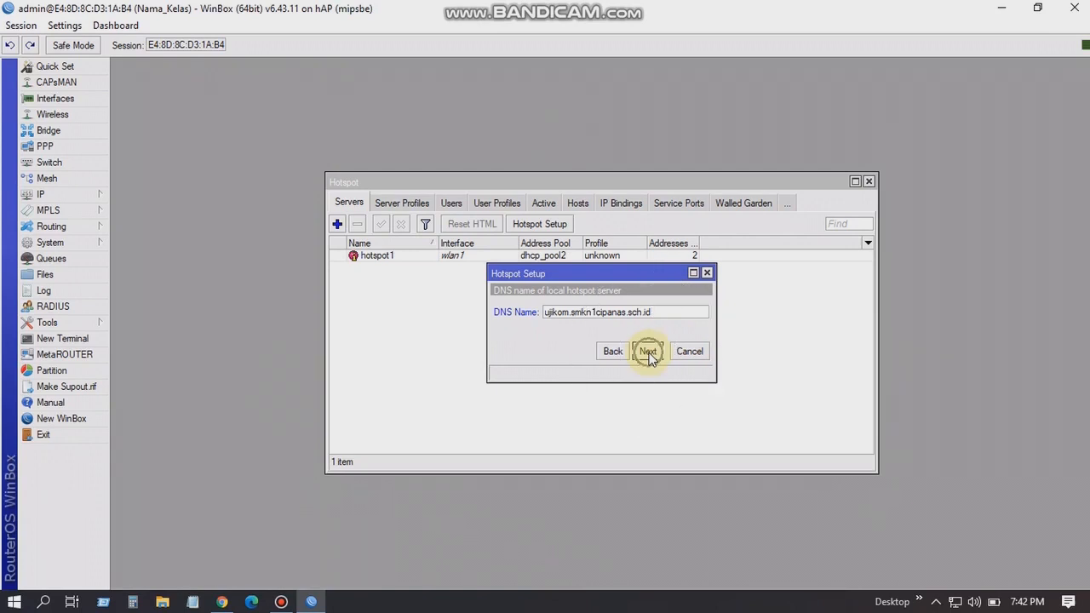
left_click(602, 320)
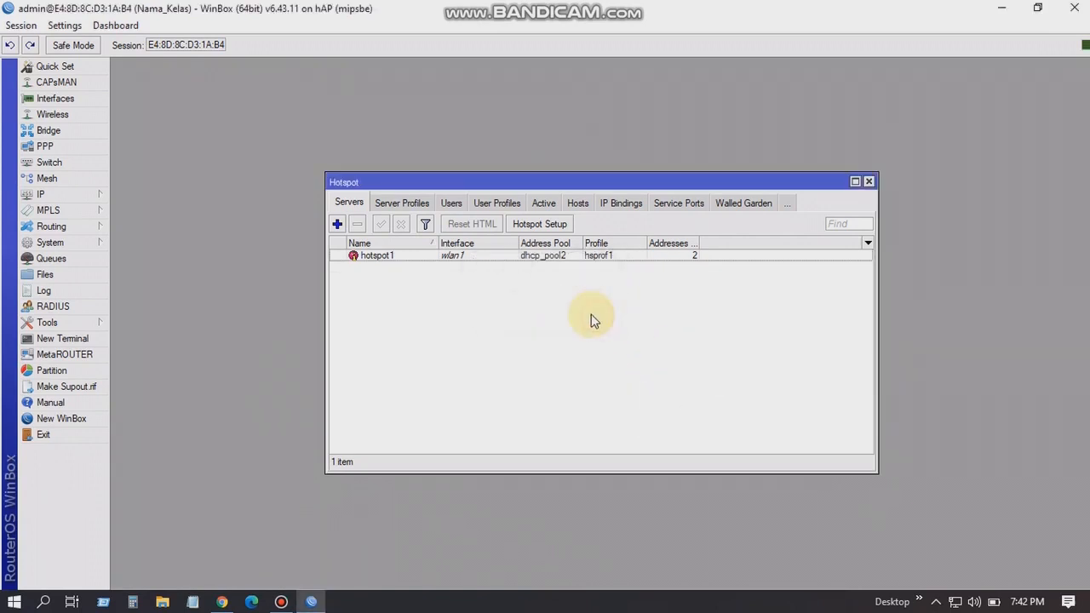
left_click(400, 205)
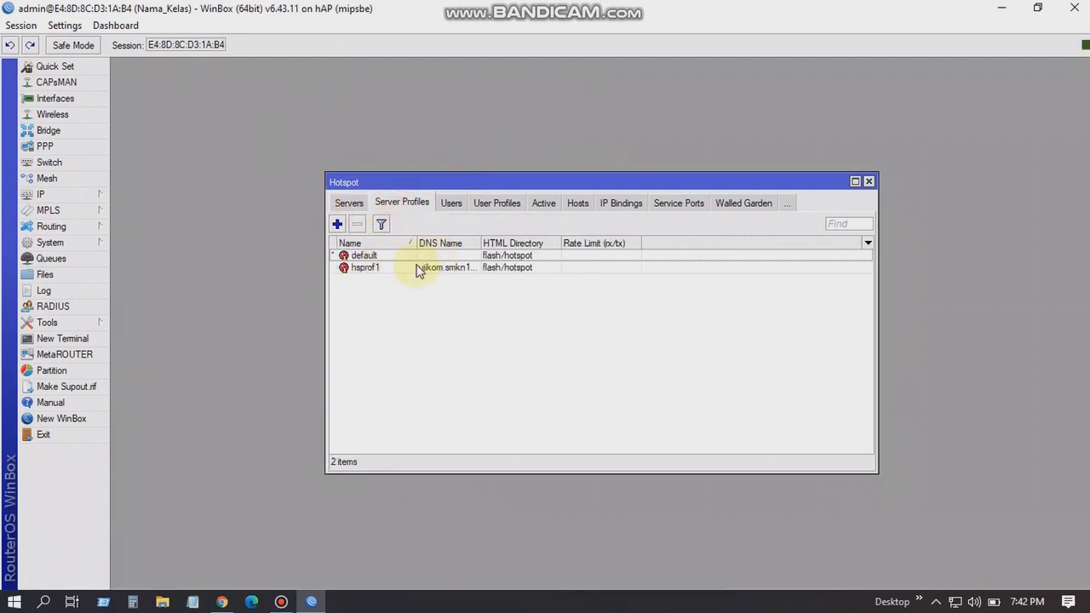
left_click_drag(482, 243, 529, 242)
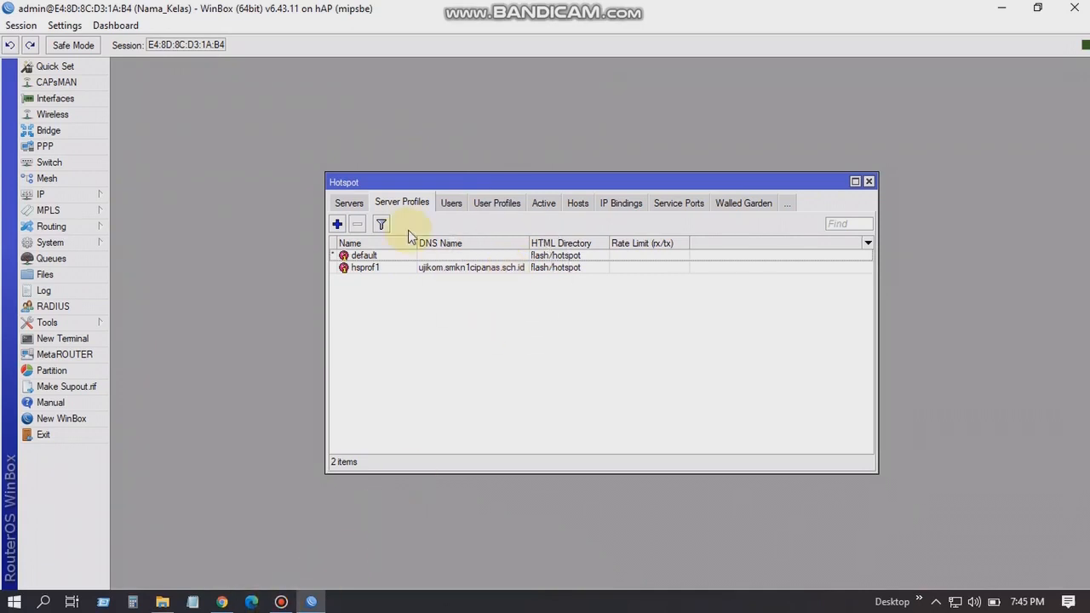
Add a hotspot user named guru on server hotspot1, enter the user's password, and save it with the default profile.
left_click(450, 203)
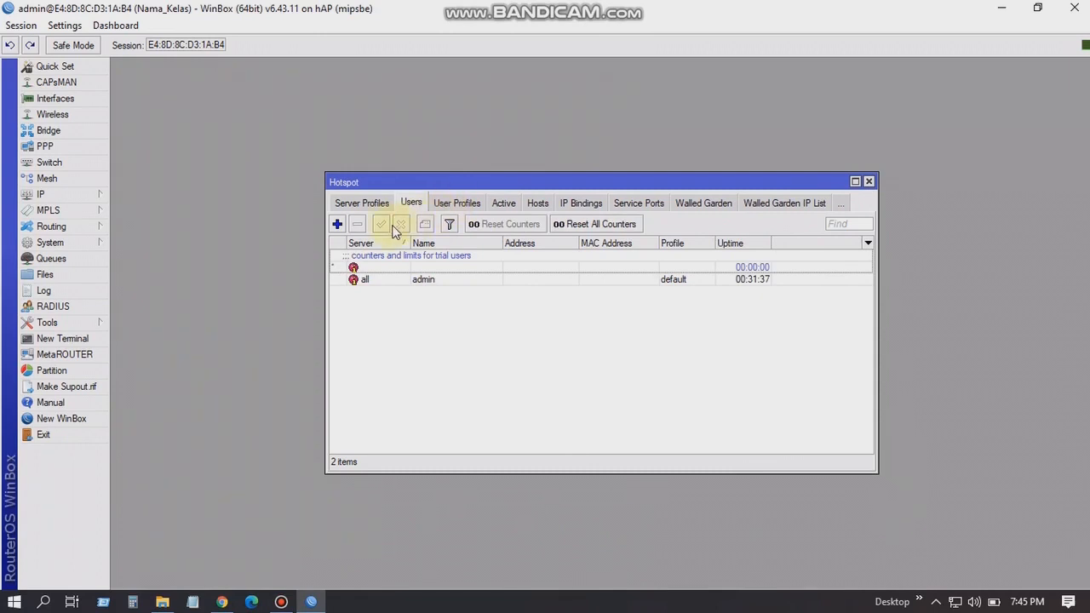
left_click(337, 227)
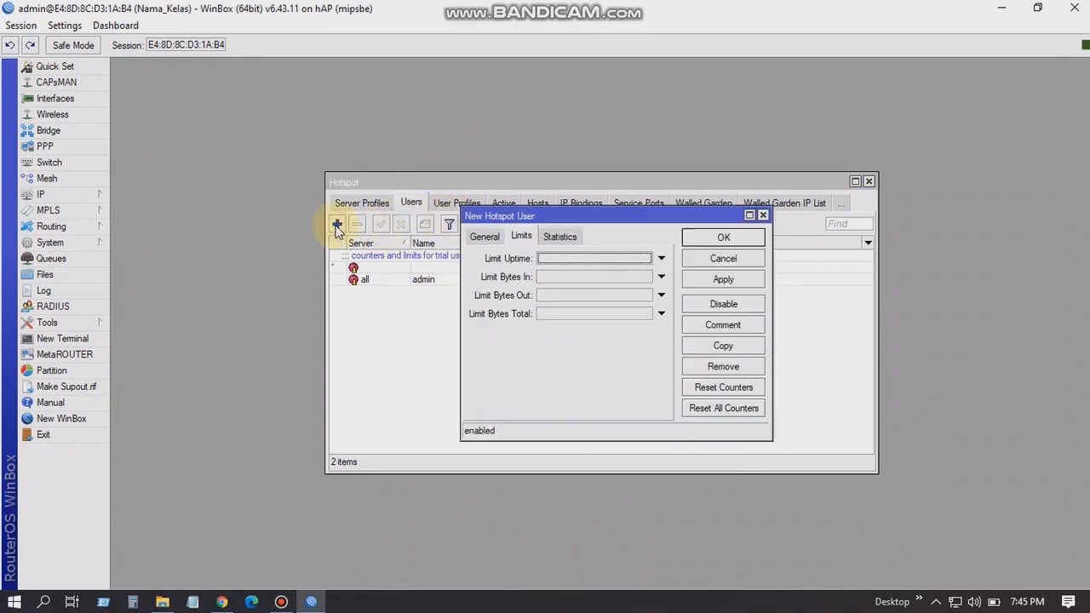
left_click(483, 237)
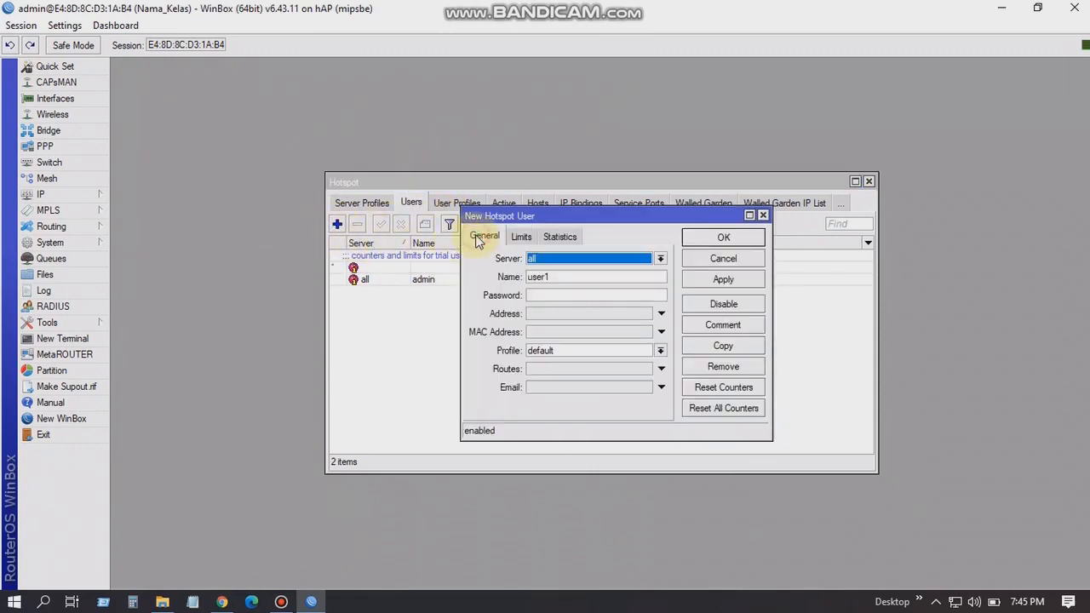
left_click(538, 258)
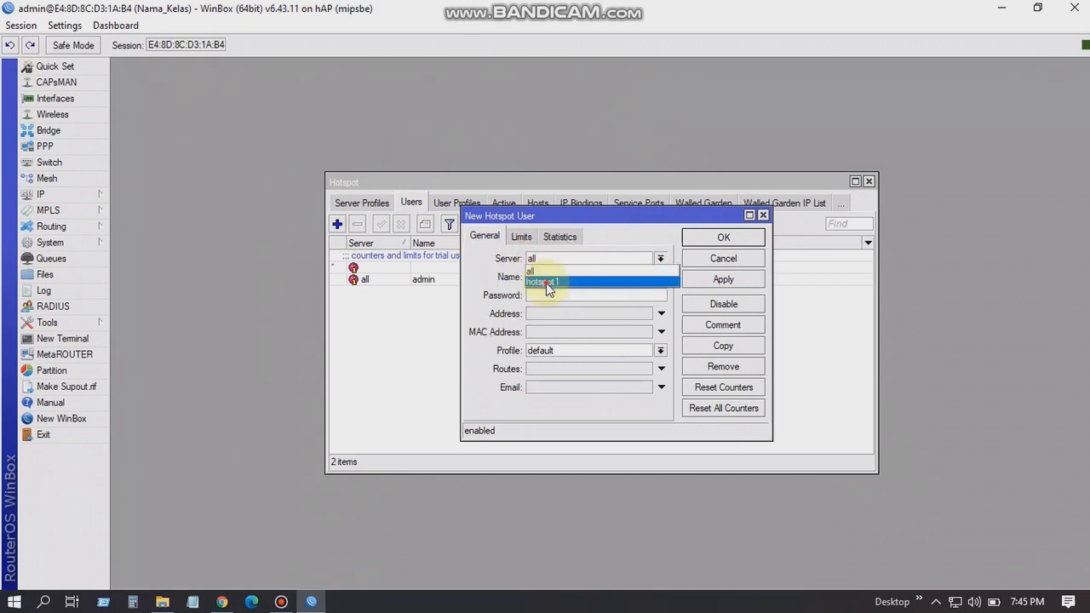
left_click(544, 282)
left_click(552, 277)
double_click(538, 274)
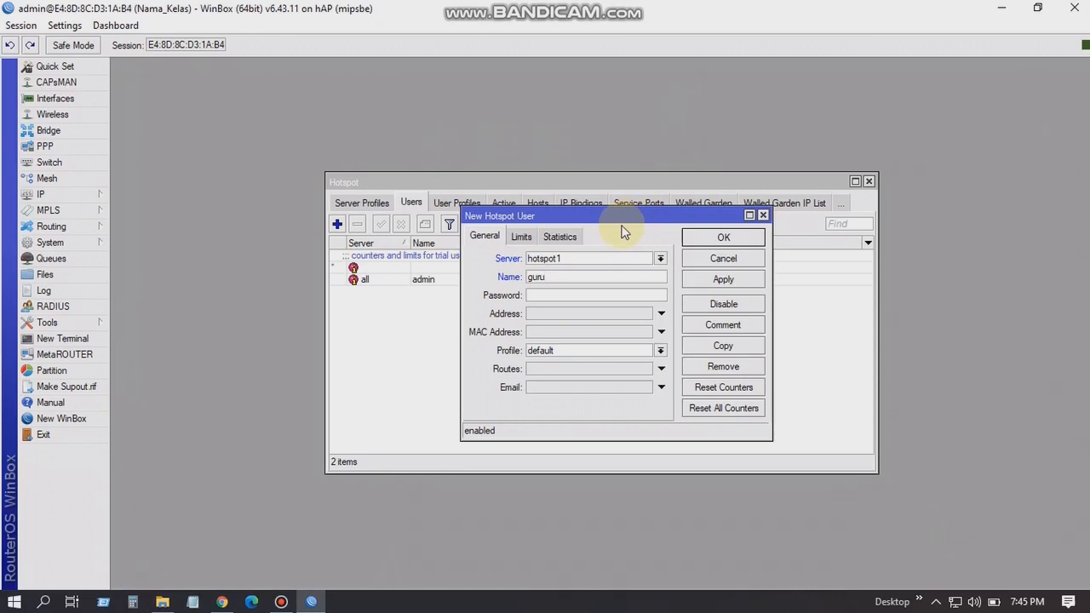
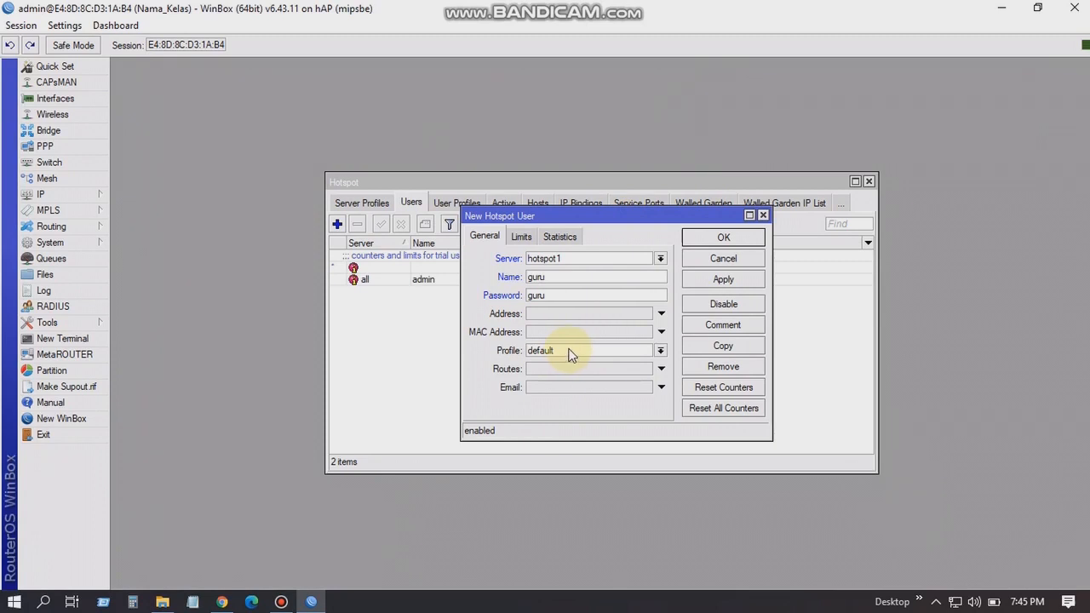
left_click(720, 281)
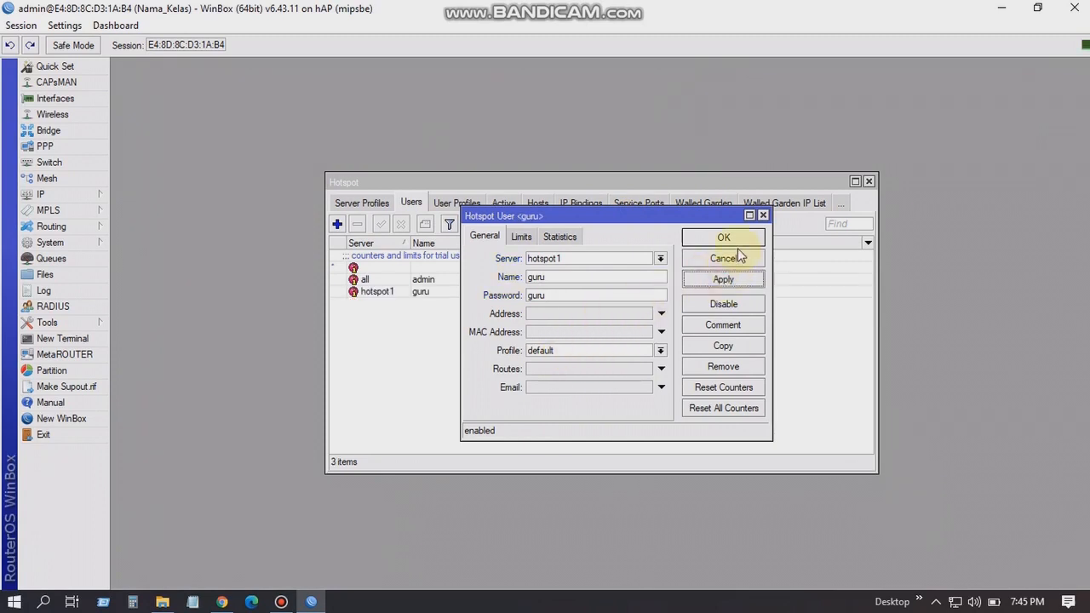
left_click(723, 238)
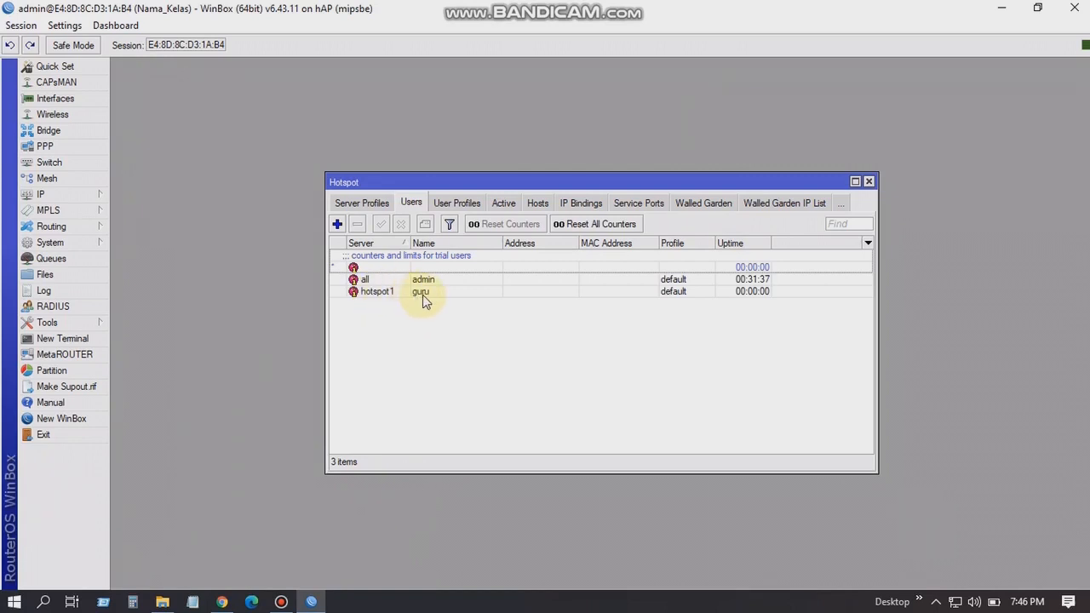
Create another hotspot user on server hotspot1 with the name siswa, and enter the user's password.
left_click(338, 224)
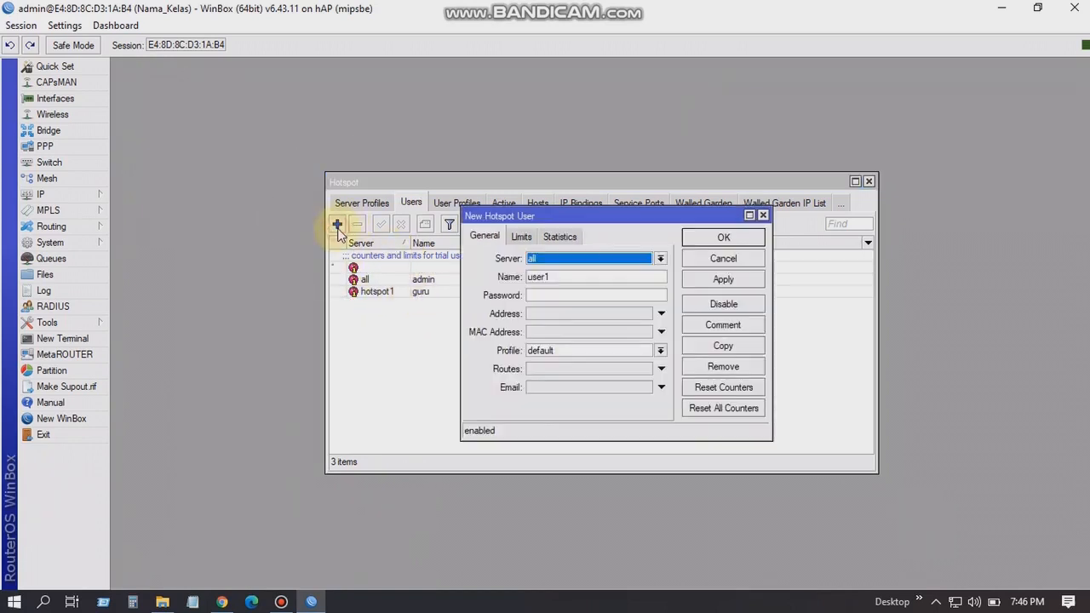
left_click(534, 259)
left_click(541, 281)
double_click(545, 277)
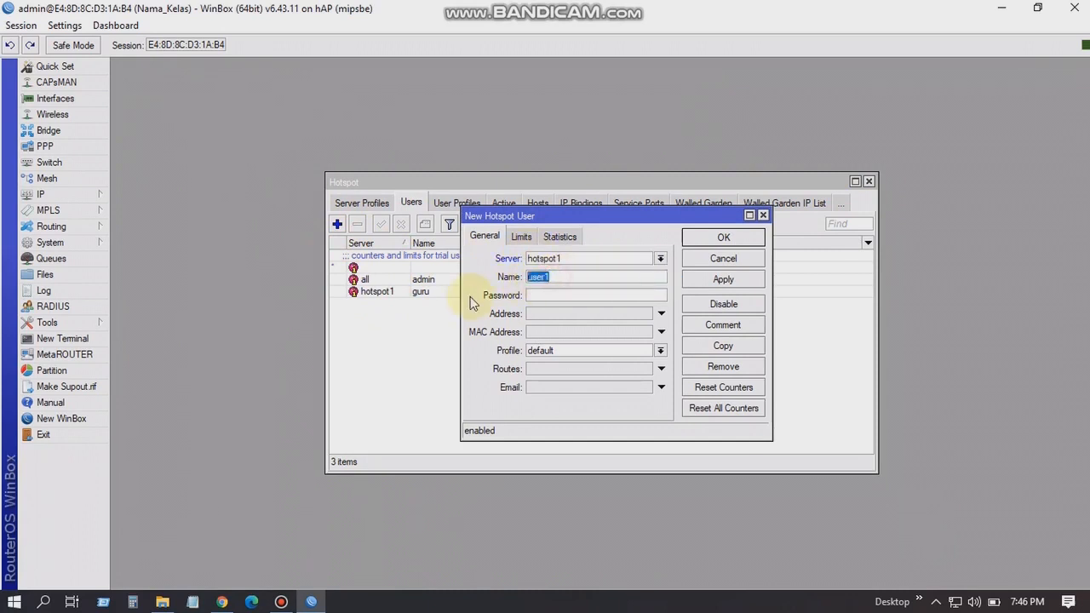
type("siswa")
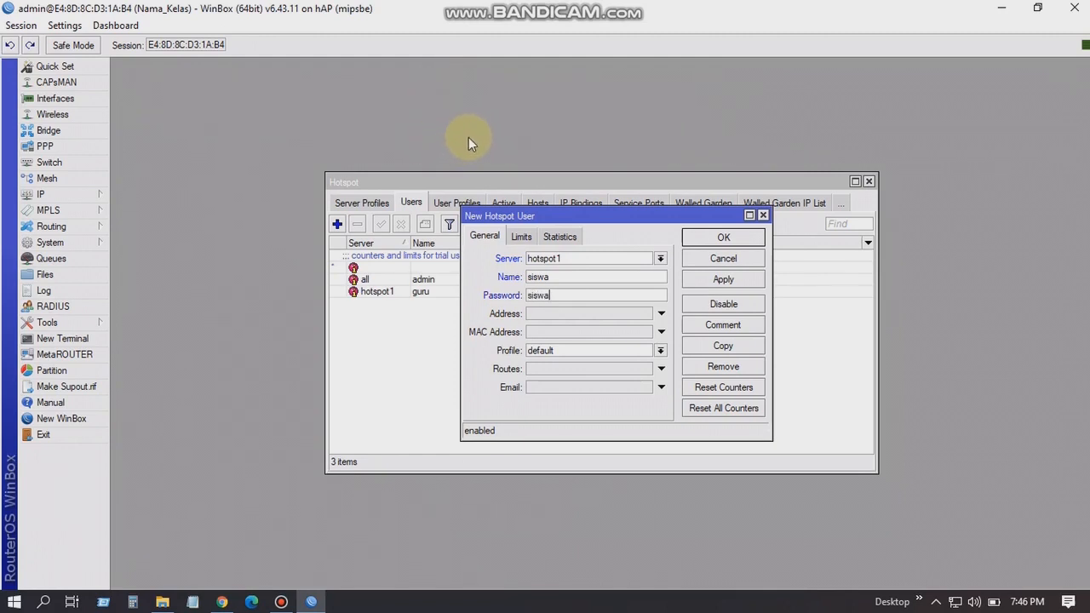
Limit the siswa user's bytes in, bytes out and bytes total to 512k each, and save the user.
left_click(523, 238)
left_click(562, 277)
type("512k")
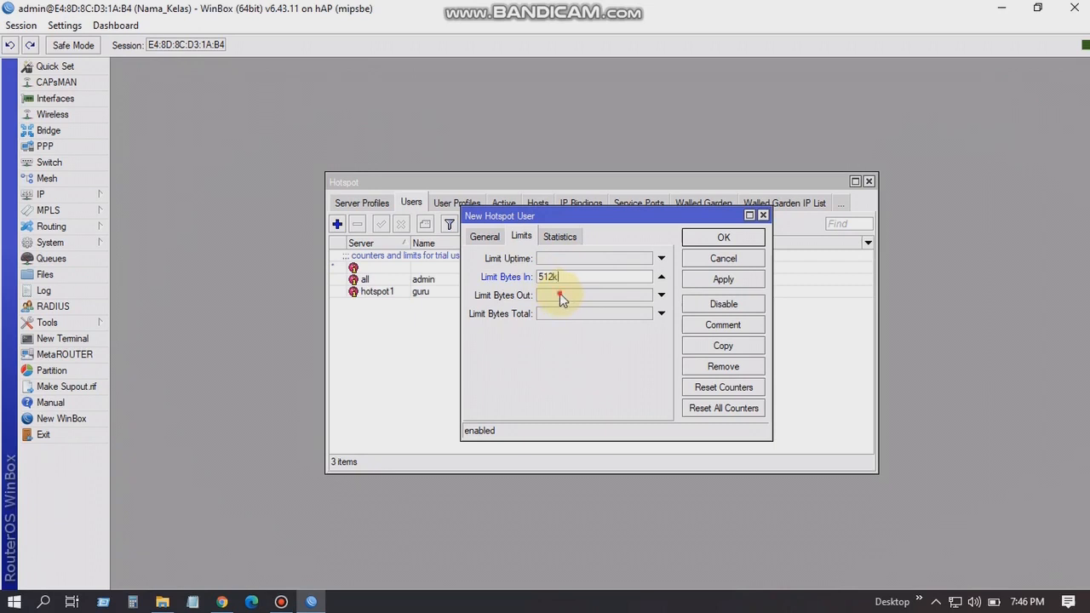
left_click(559, 293)
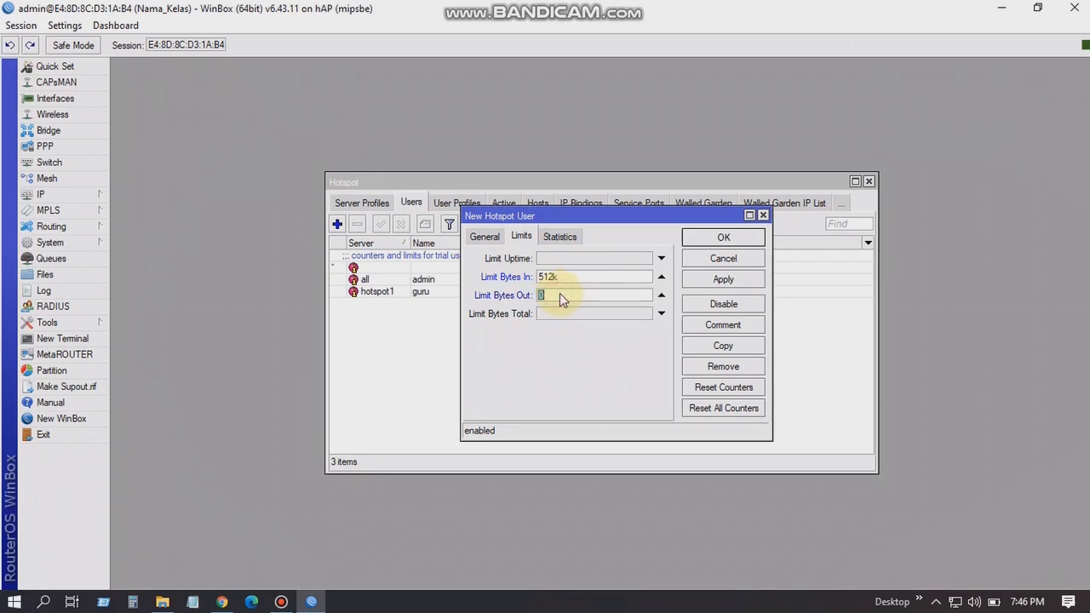
type("512k")
left_click(558, 315)
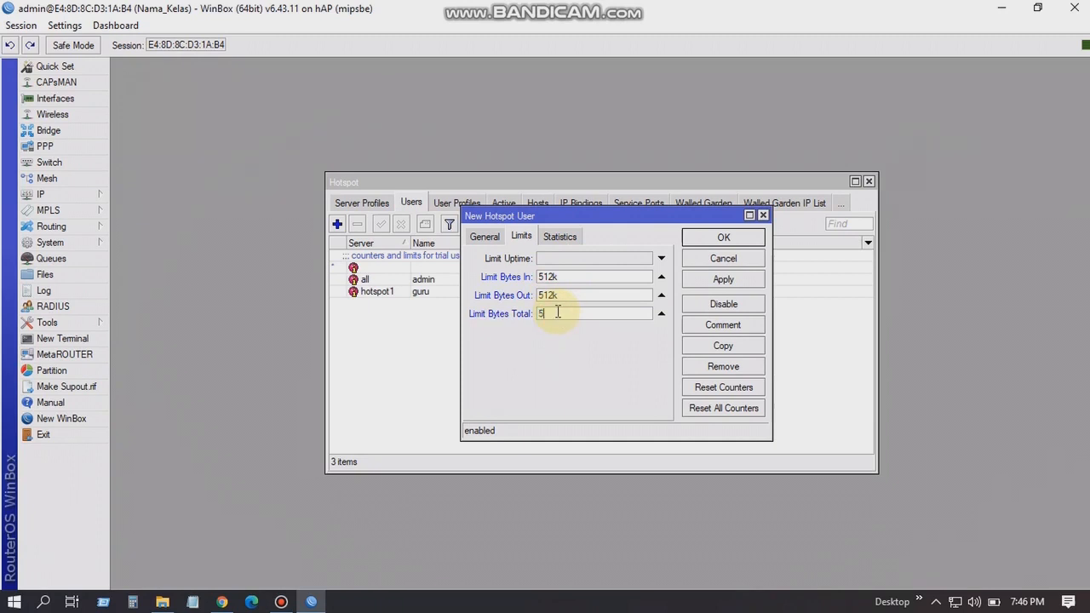
type("512k")
left_click(711, 281)
left_click(723, 240)
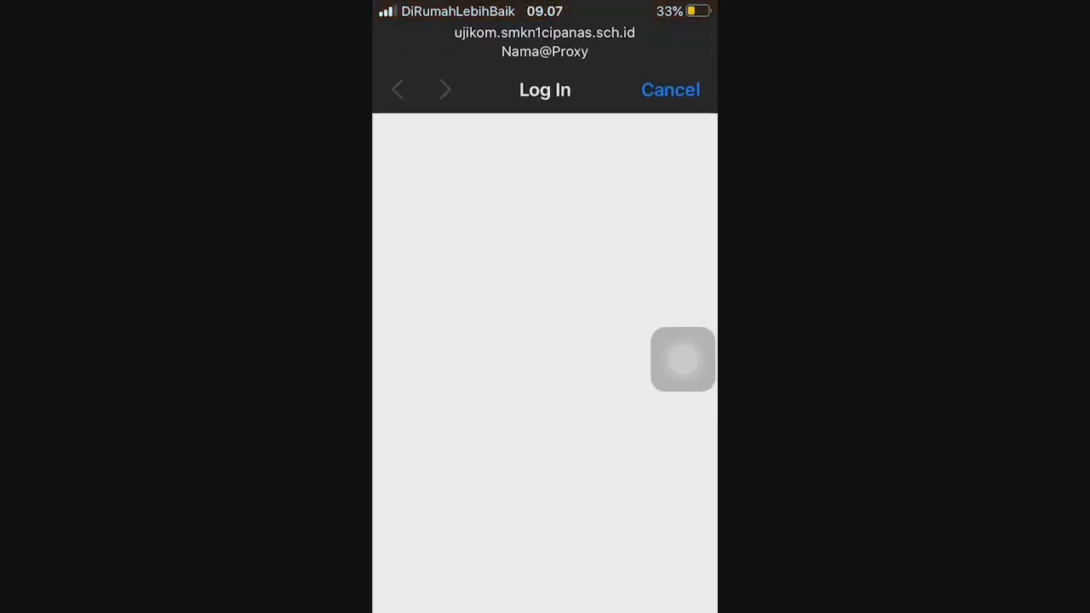
On the phone's hotspot login page, enter admin as the login name and submit it.
left_click(582, 312)
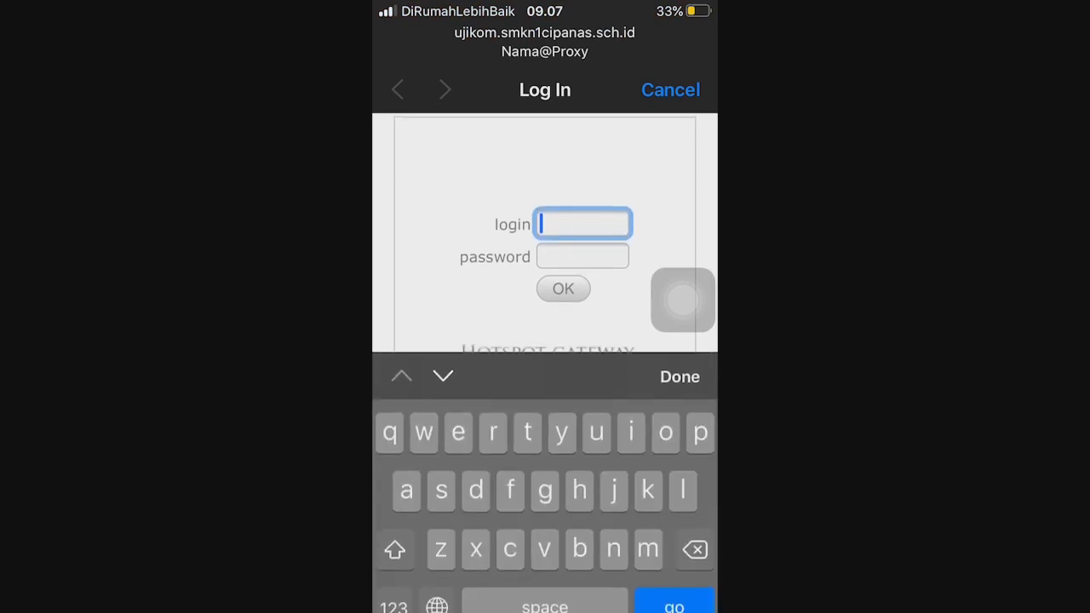
type("admin")
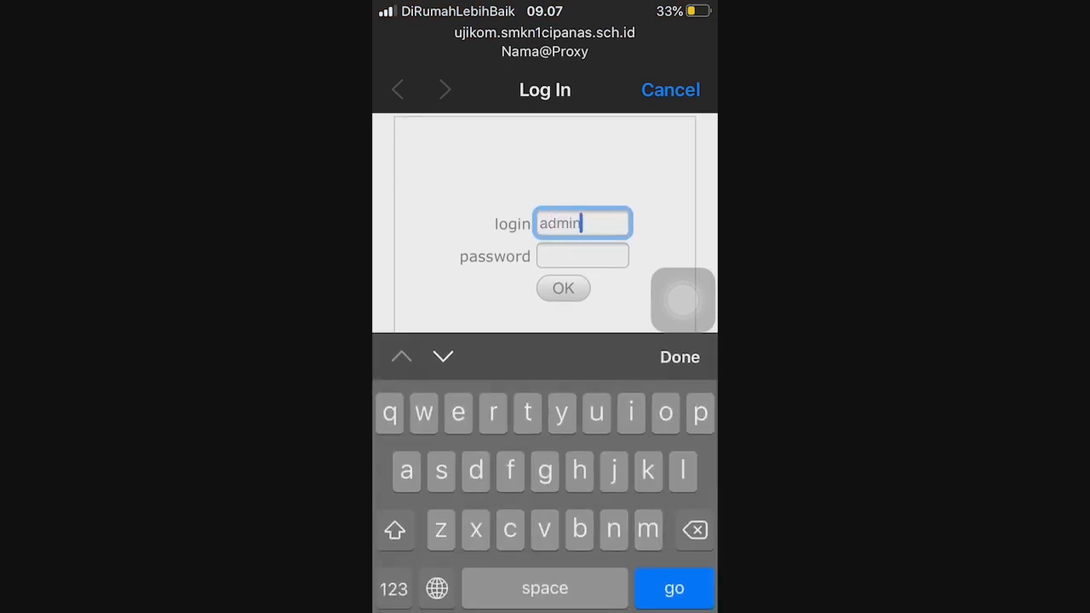
key("Return")
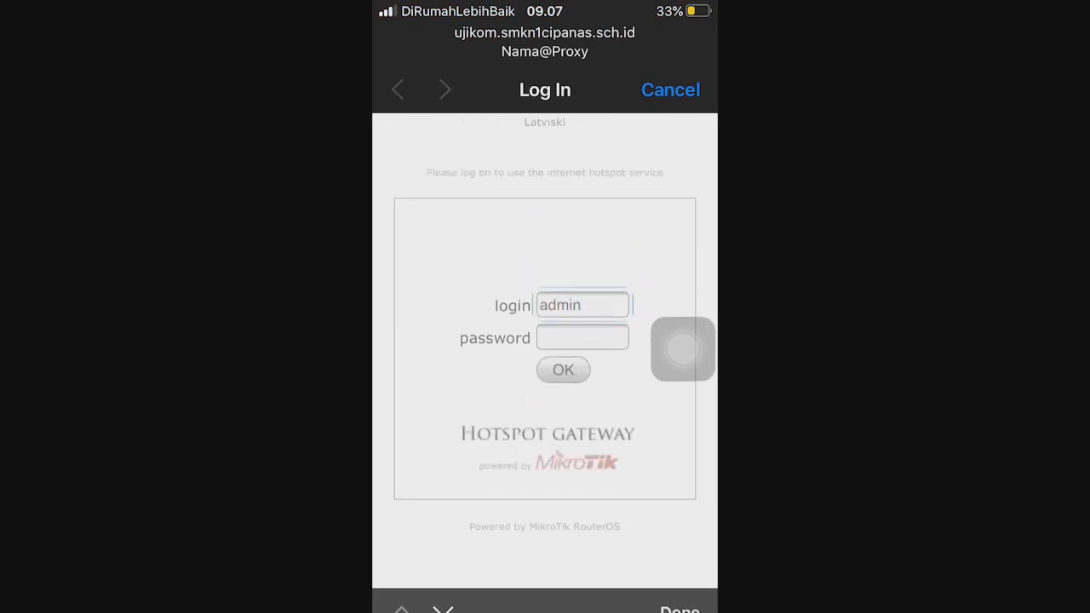
scroll(545, 362, "up", 3)
scroll(544, 363, "up", 2)
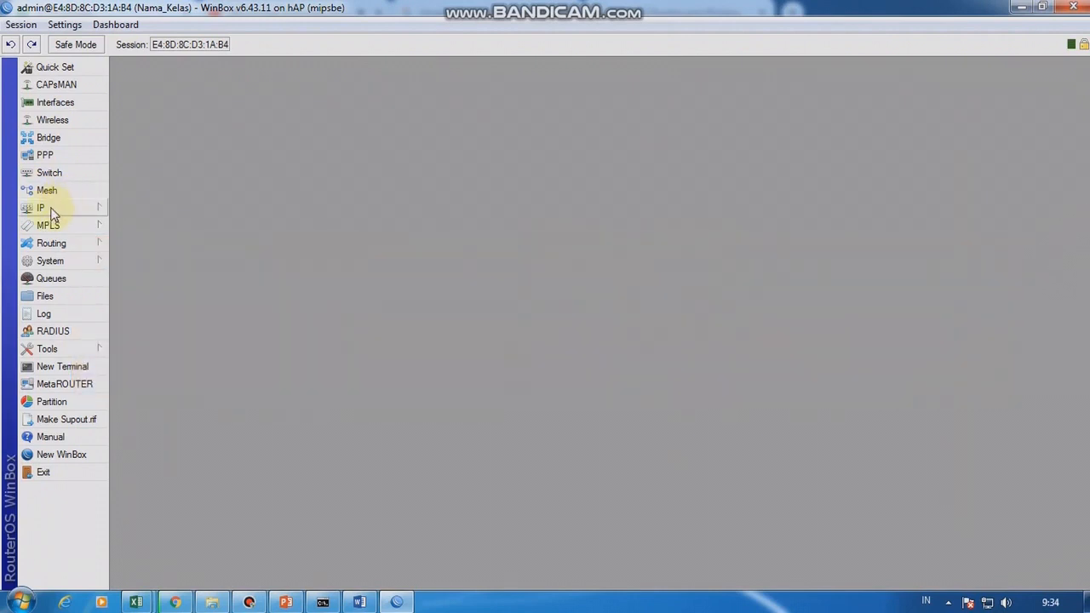
In WinBox, start a new firewall filter rule with chain forward and source address 192.168.200.2-192.168.200.100.
left_click(51, 211)
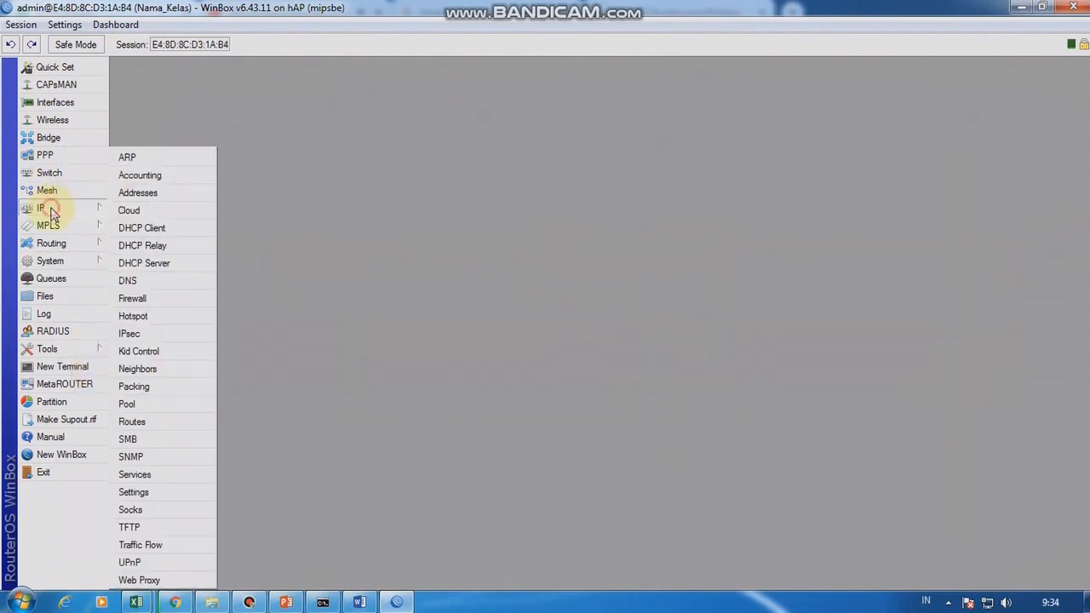
left_click(153, 299)
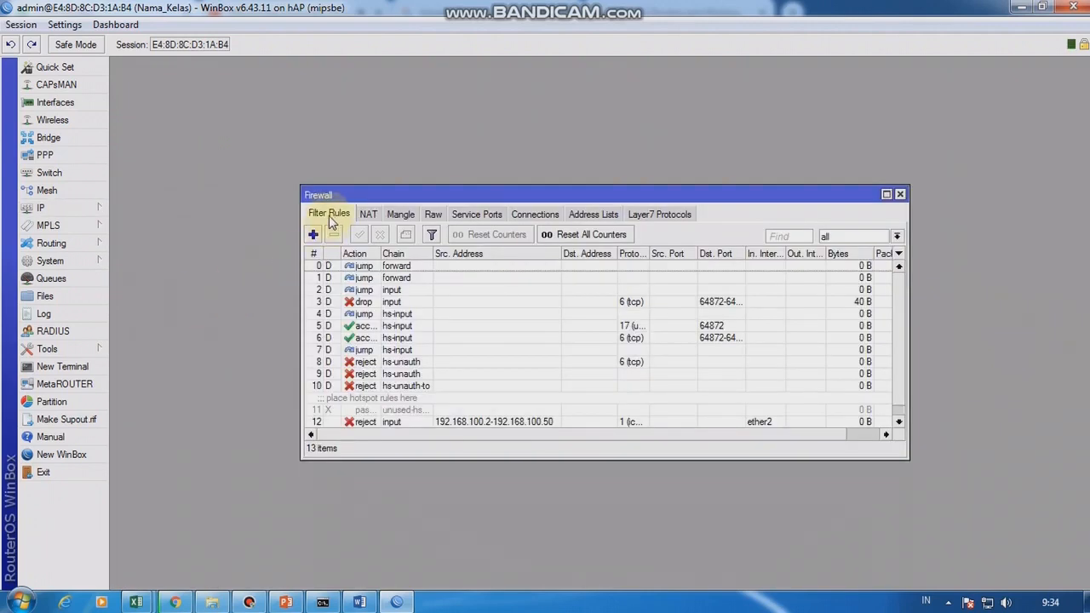
left_click(314, 237)
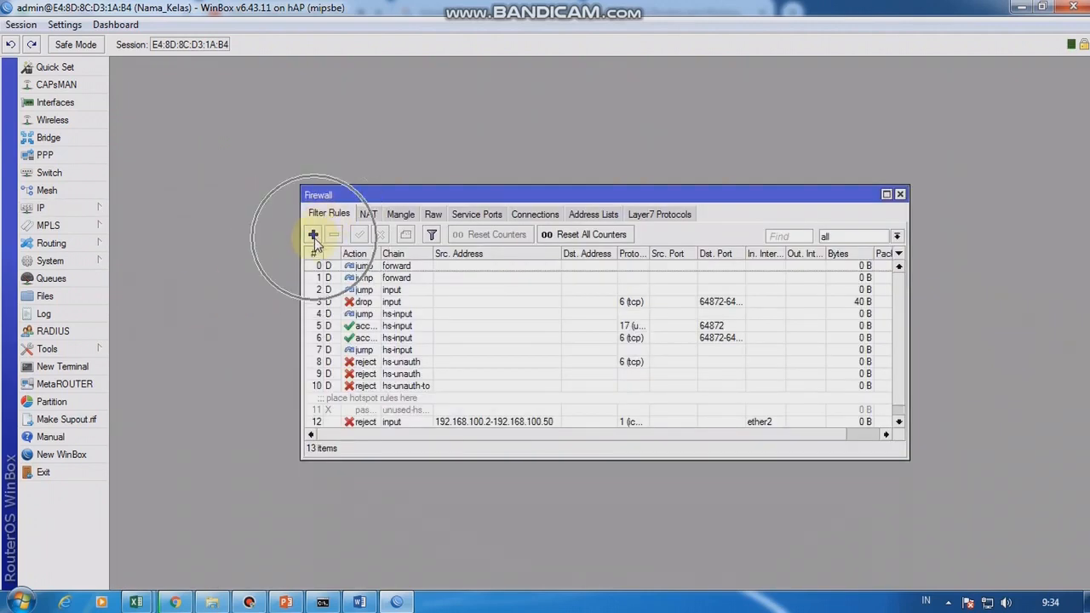
left_click(480, 93)
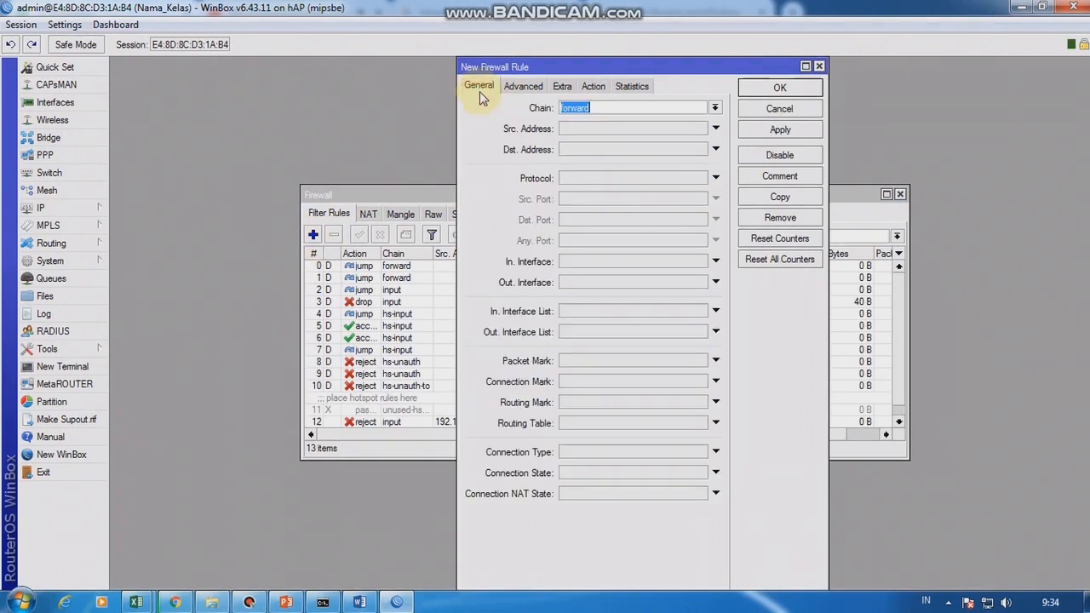
left_click(717, 109)
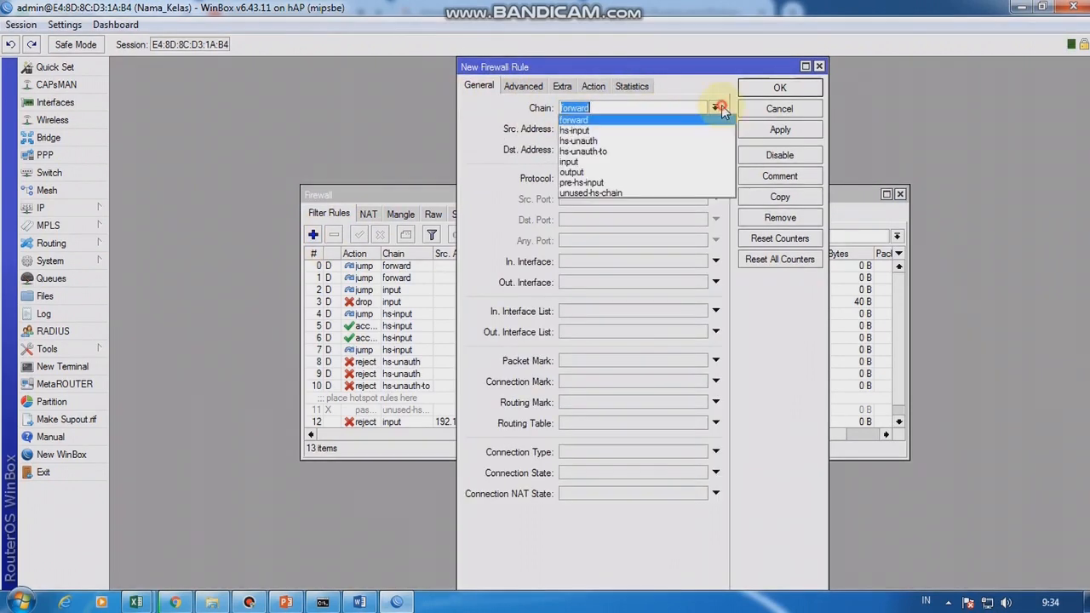
left_click(587, 118)
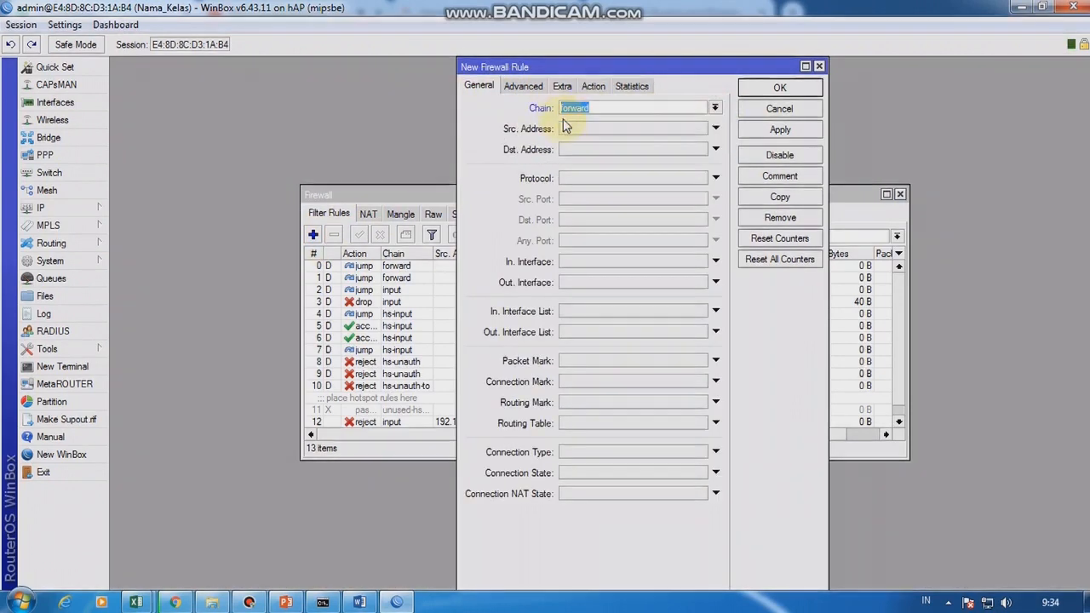
left_click(568, 130)
type("192.168.200.2-192.168.200.100")
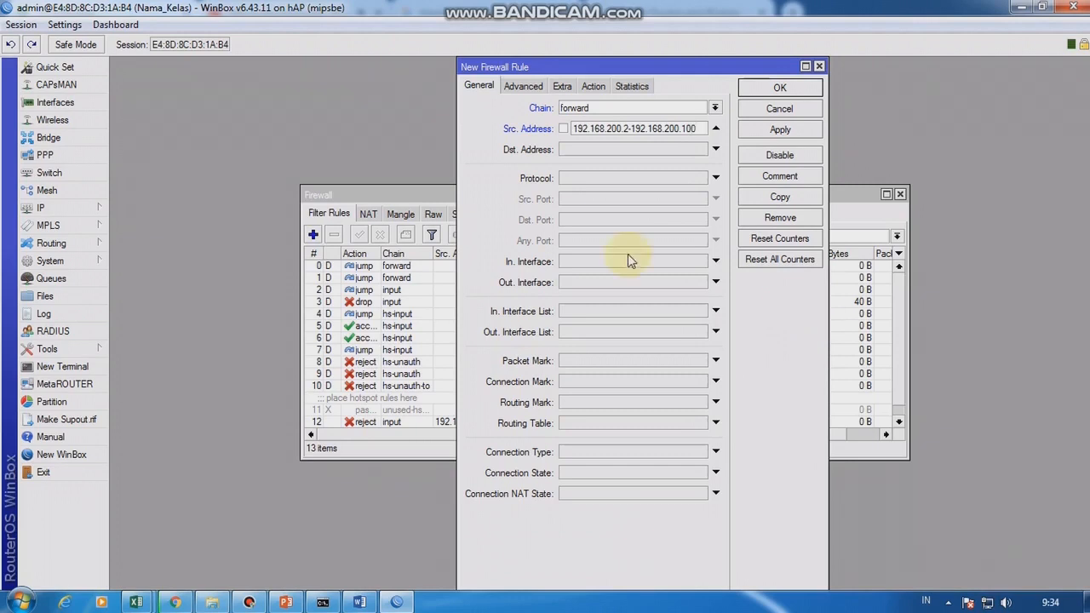
Set the filter rule's protocol to 6 (tcp), destination port to 443 and in interface to wlan1.
left_click(616, 183)
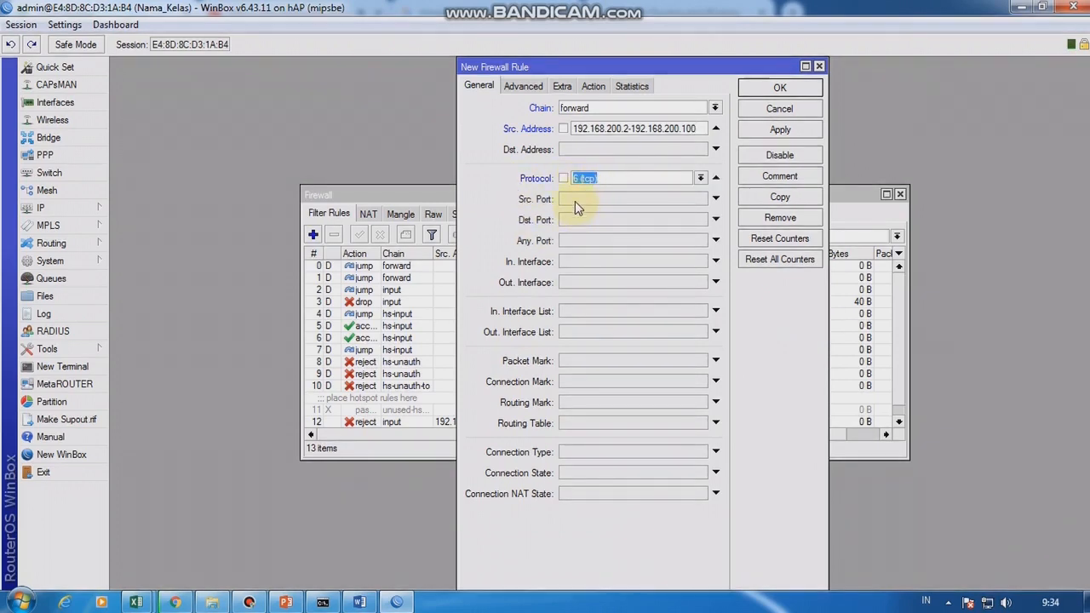
left_click(580, 222)
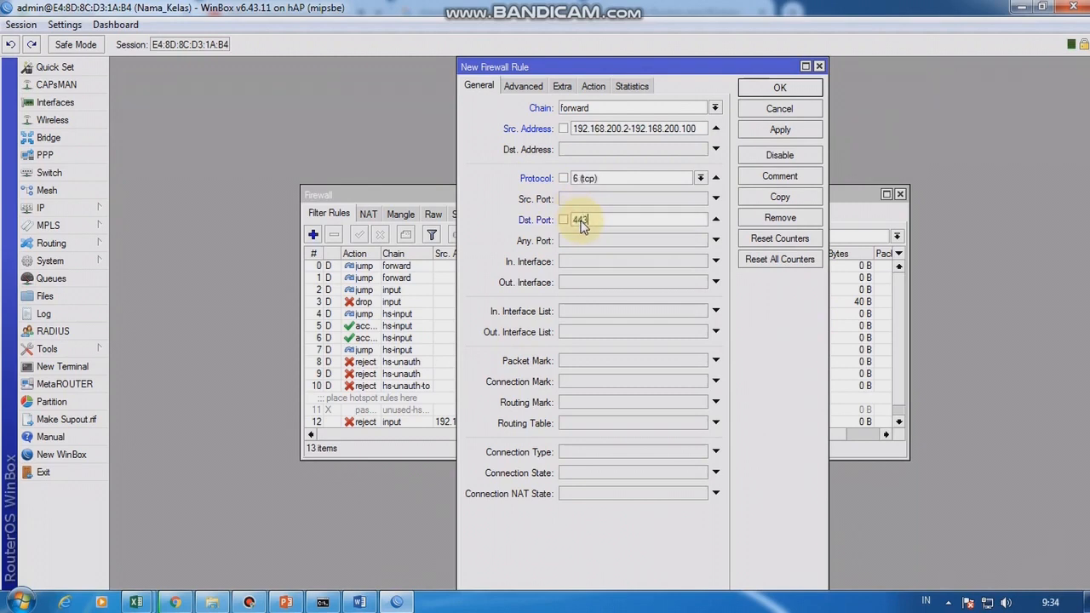
left_click(596, 264)
key("ctrl")
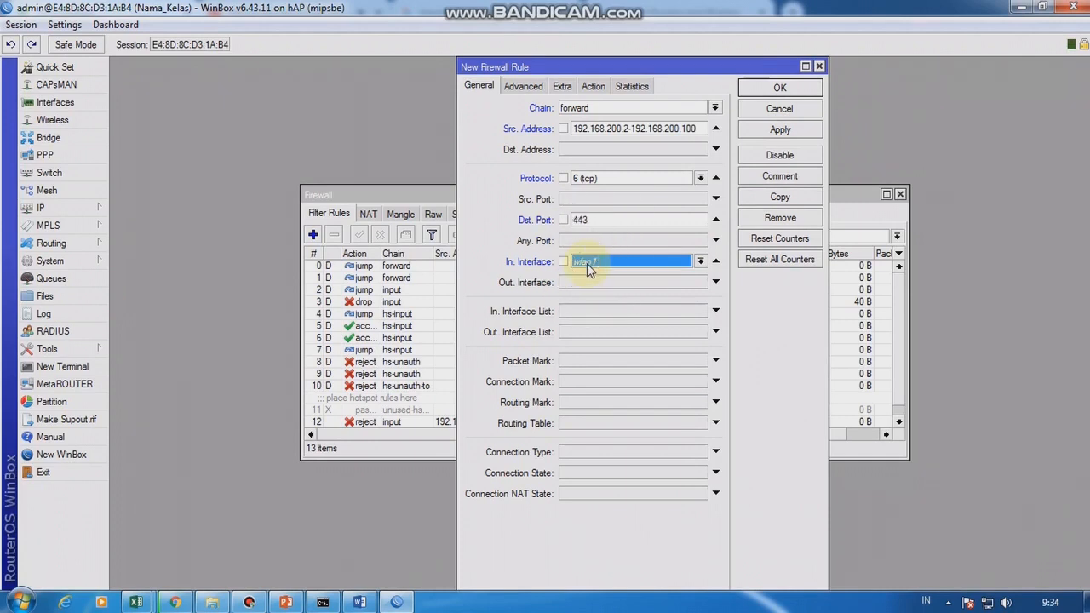
key("ctrl")
Make the filter rule match the content linux in its advanced settings.
left_click(538, 88)
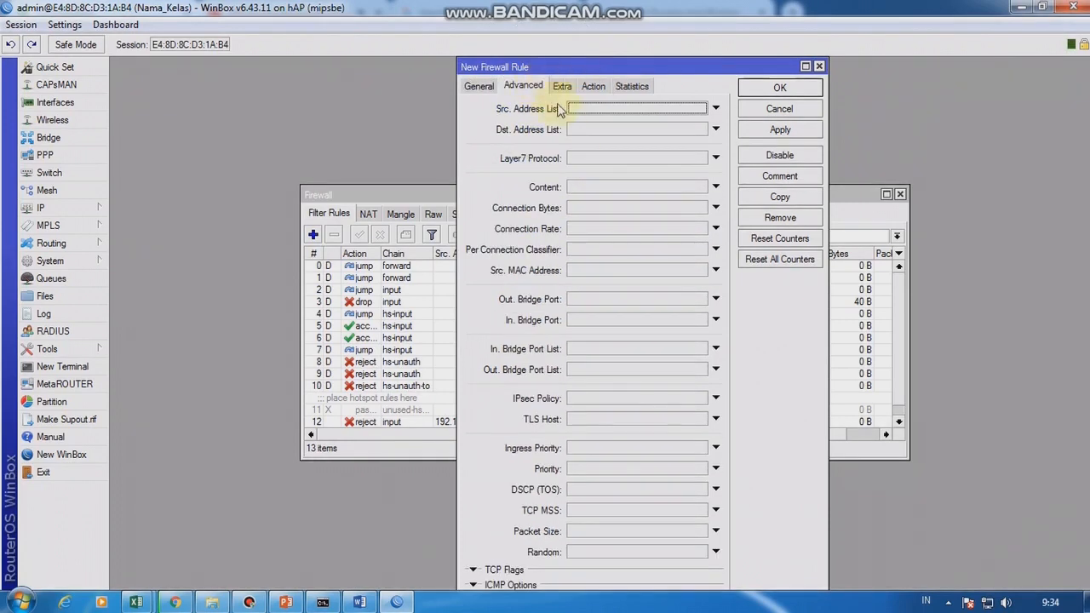
left_click(582, 188)
type("linux")
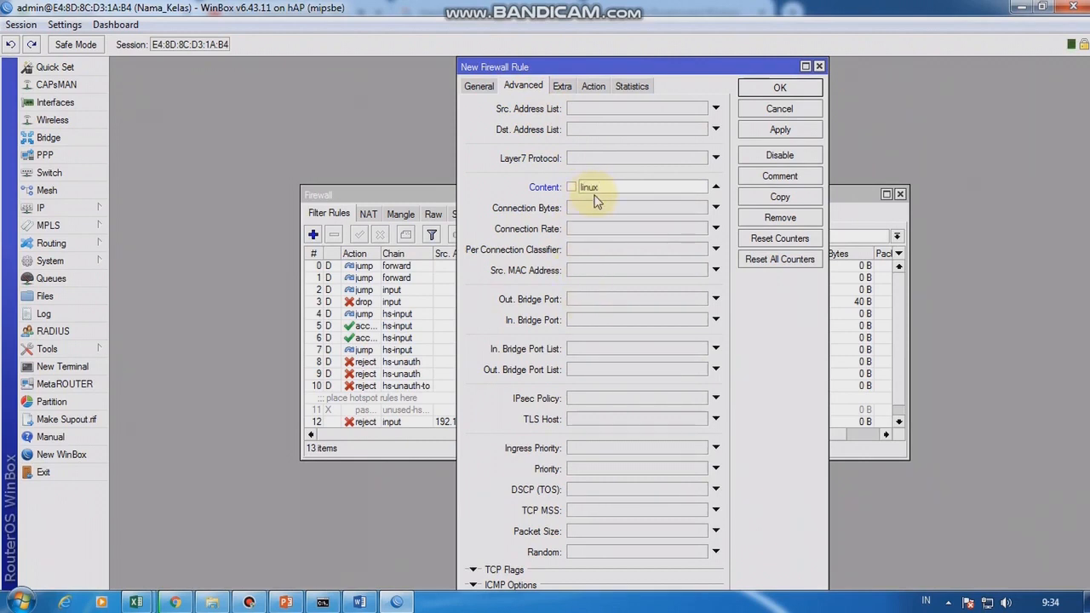
Set the filter rule's action to drop, then apply and save the rule.
left_click(593, 87)
left_click(568, 109)
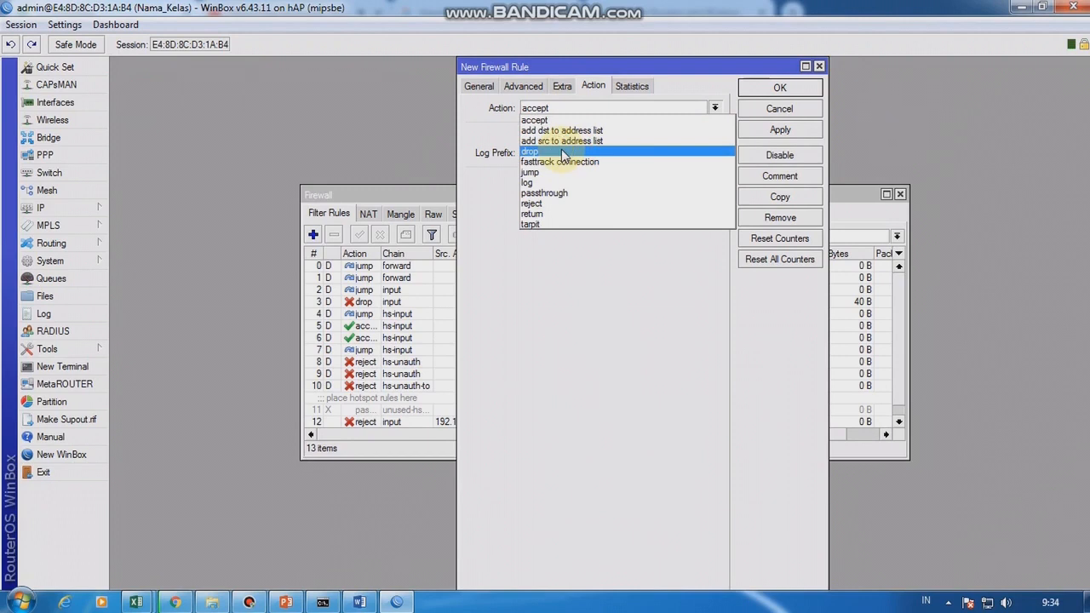
left_click(563, 153)
left_click(782, 132)
left_click(779, 89)
scroll(545, 375, "down", 1)
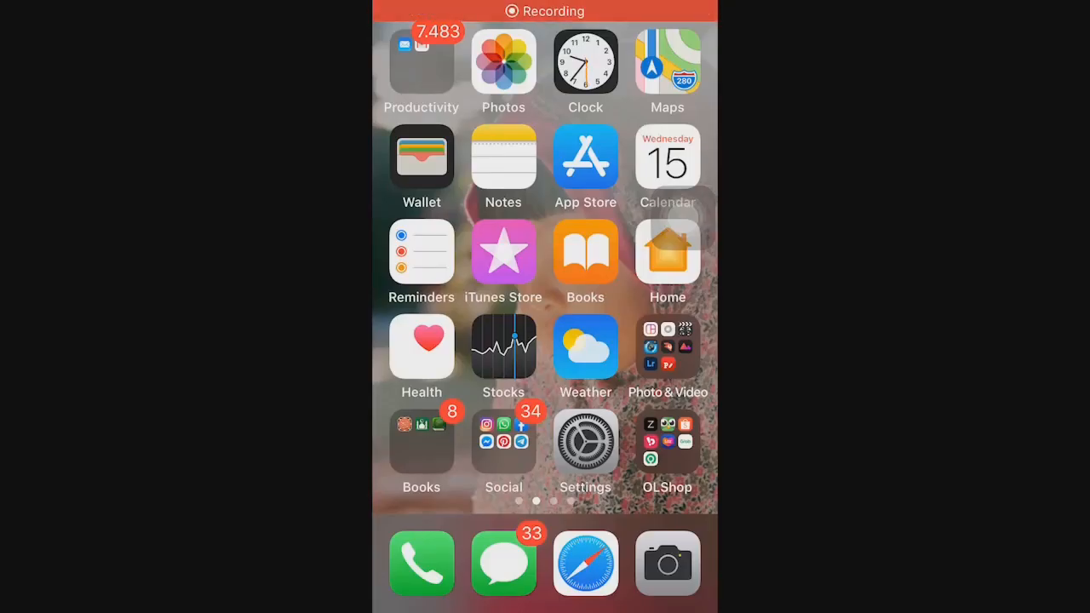
In the phone's Safari browser, request linux.org to test the blocking rule.
left_click(586, 562)
left_click(515, 48)
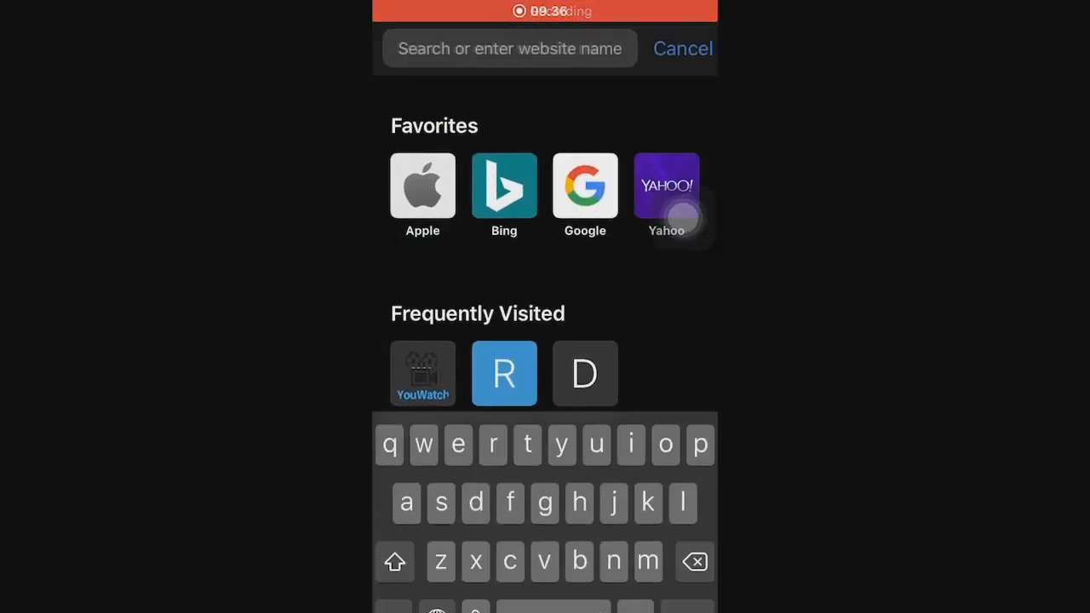
type("linux")
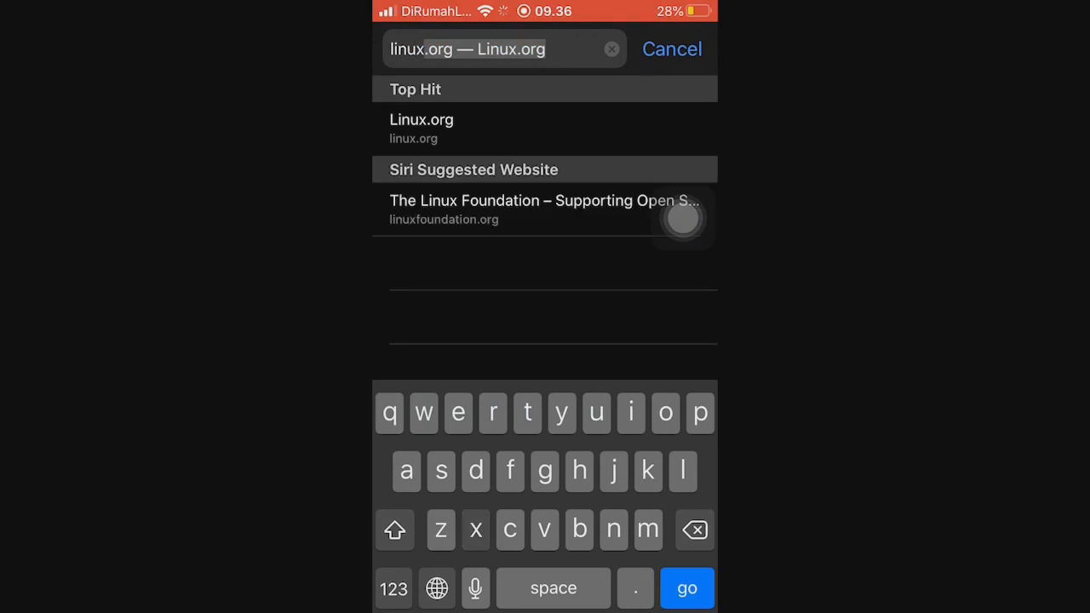
type(".org")
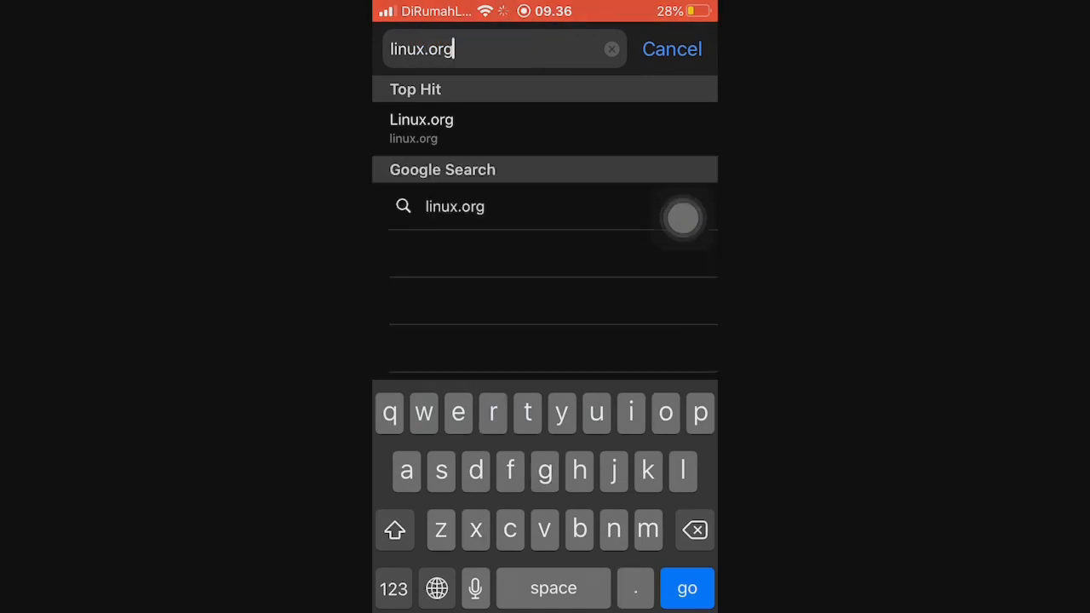
key("Return")
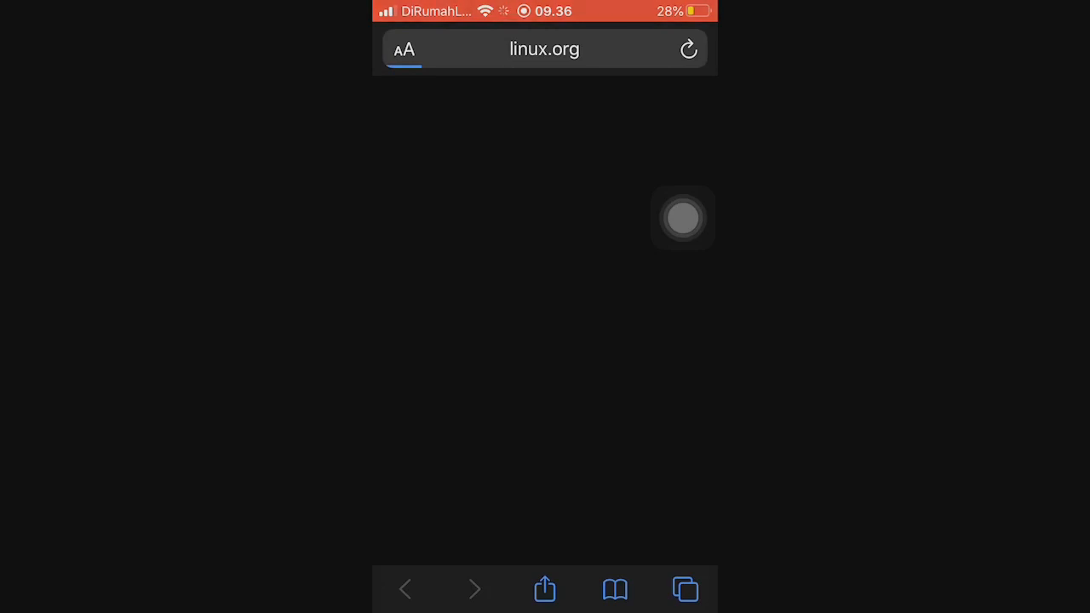
Load Google in a new browser tab for comparison, and check the tab opened before it.
left_click(685, 589)
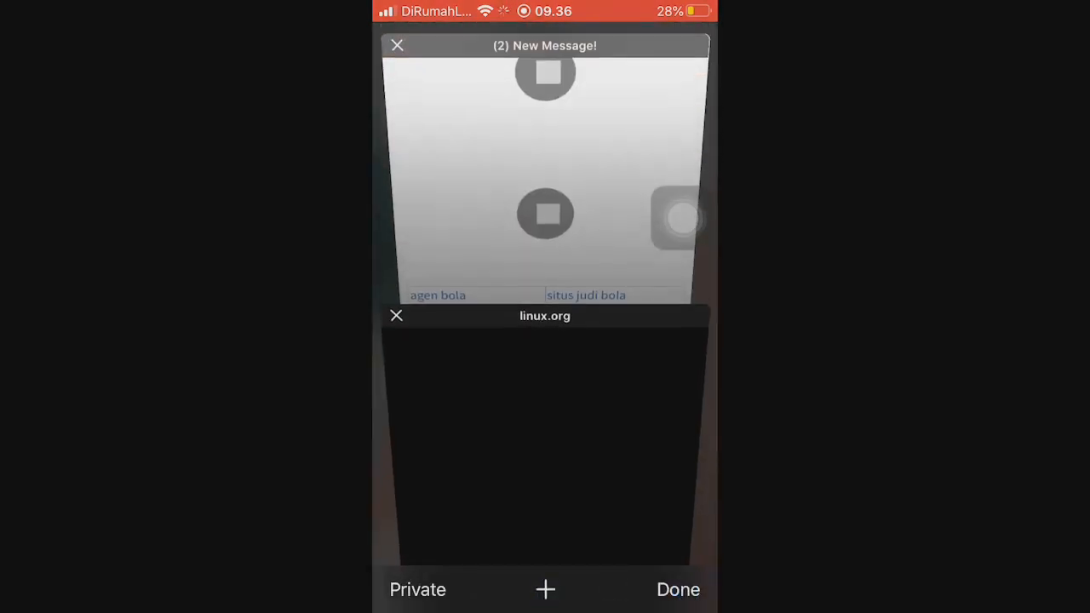
left_click(545, 589)
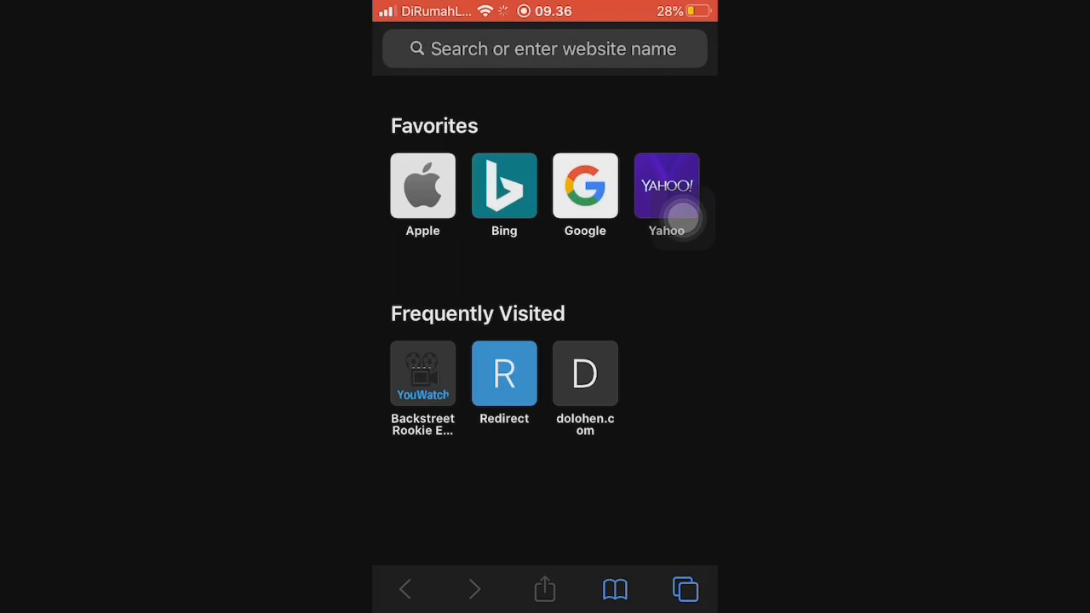
left_click(584, 184)
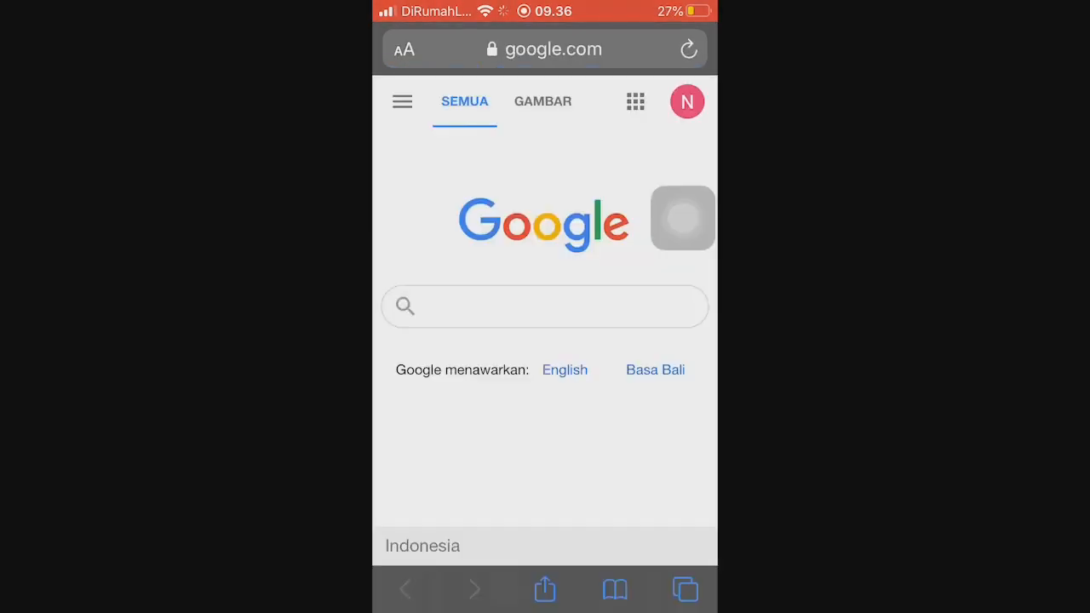
left_click(685, 590)
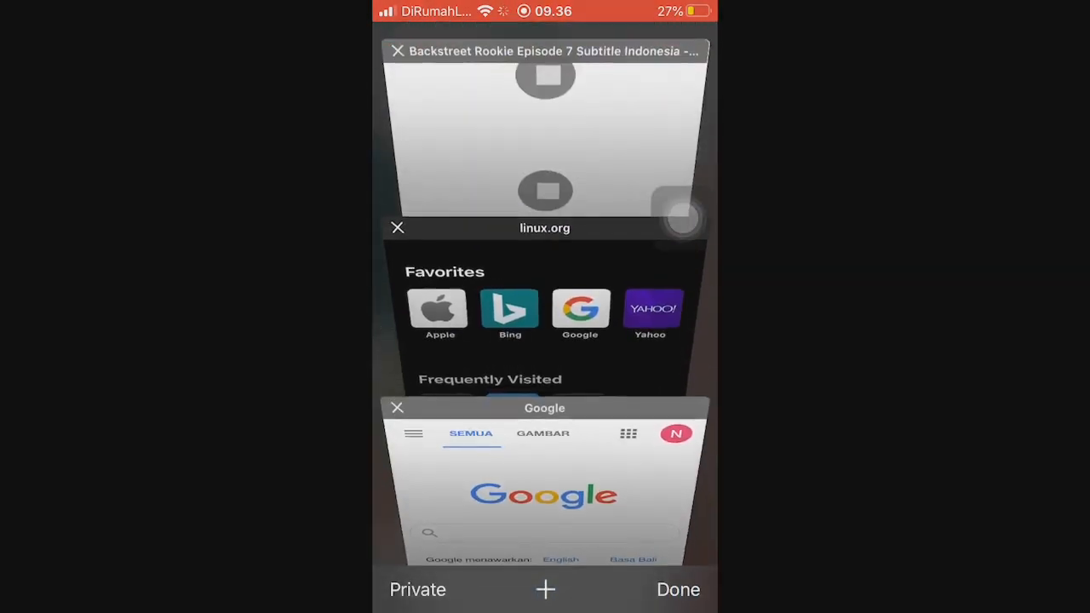
left_click(545, 307)
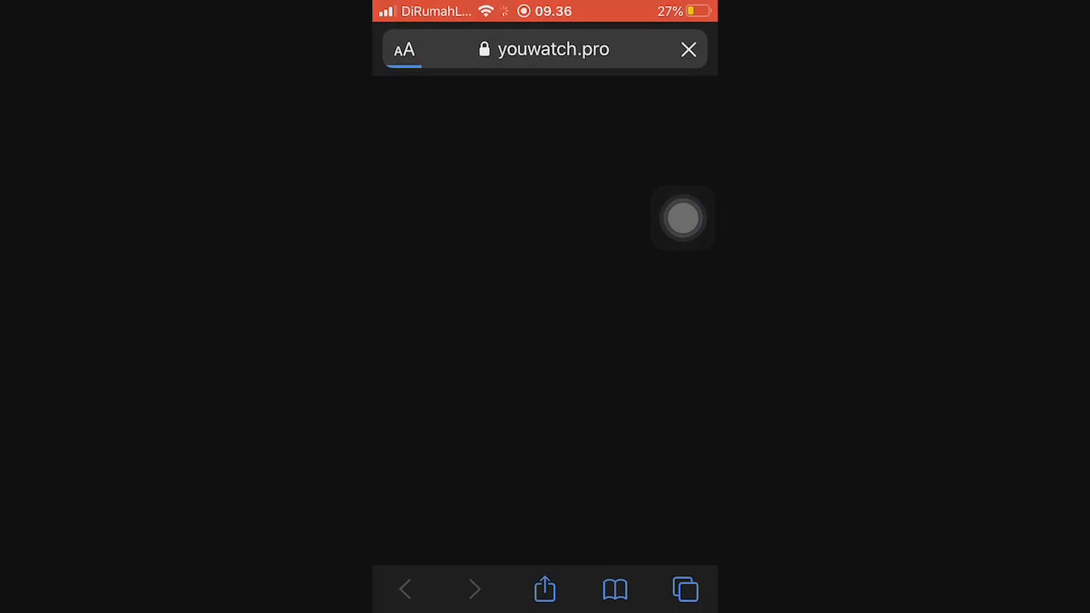
left_click(685, 589)
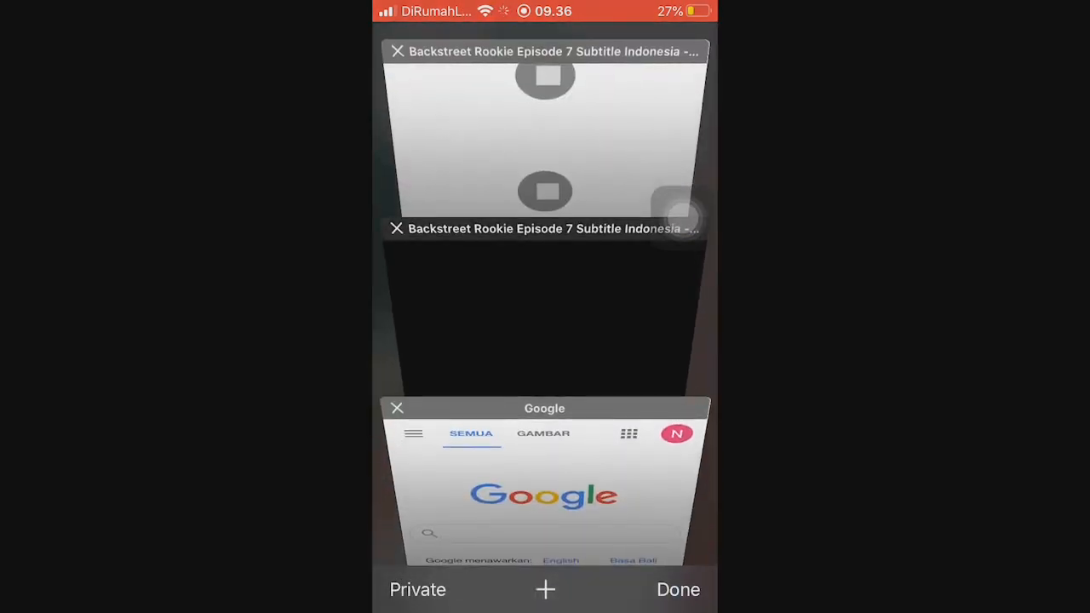
Return to the Google tab and request the Linux site again from its address field.
left_click(544, 485)
left_click(545, 49)
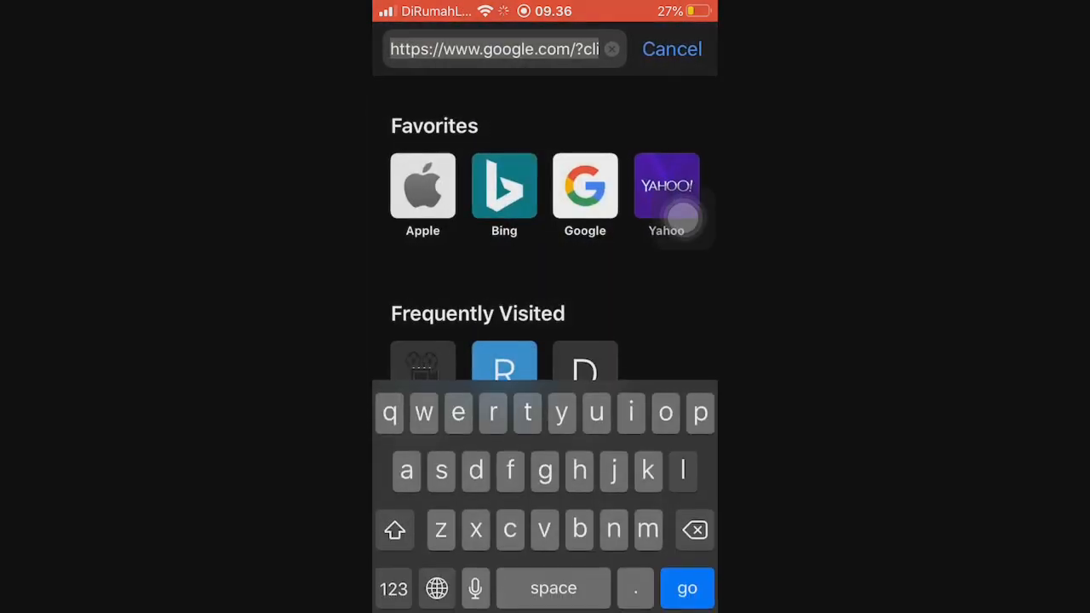
type("linu")
key("Return")
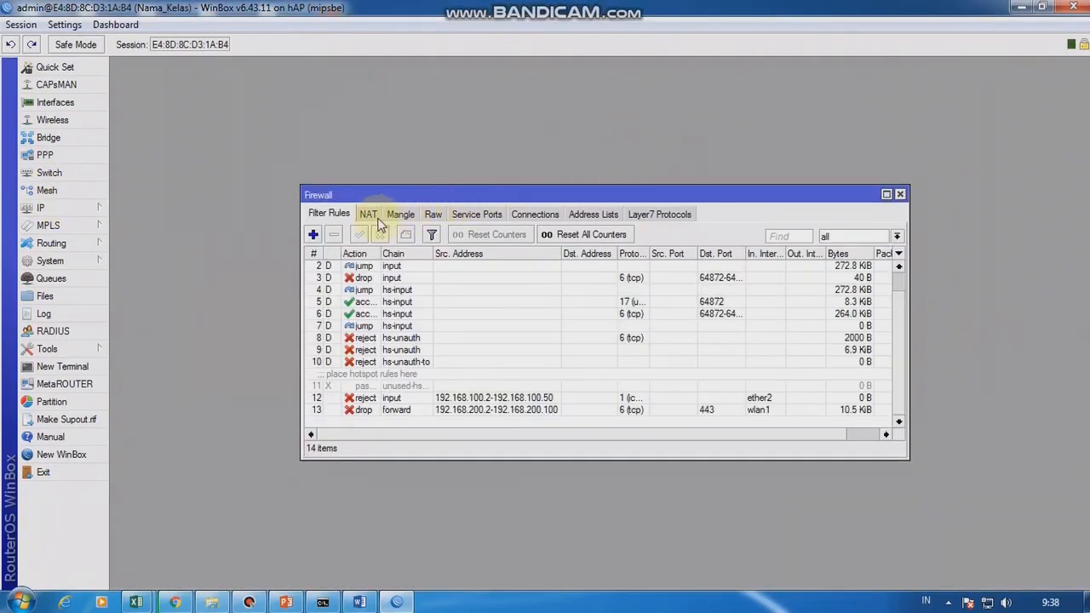
In WinBox, start a new NAT rule with chain dstnat, protocol 6 (tcp) and in interface wlan1.
left_click(373, 215)
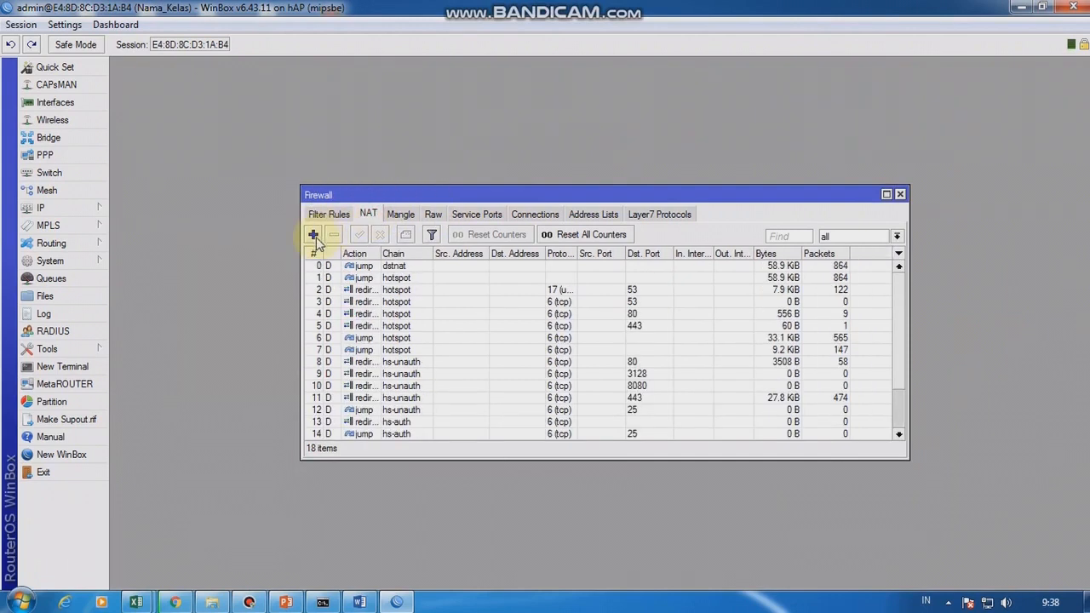
left_click(313, 235)
left_click(482, 87)
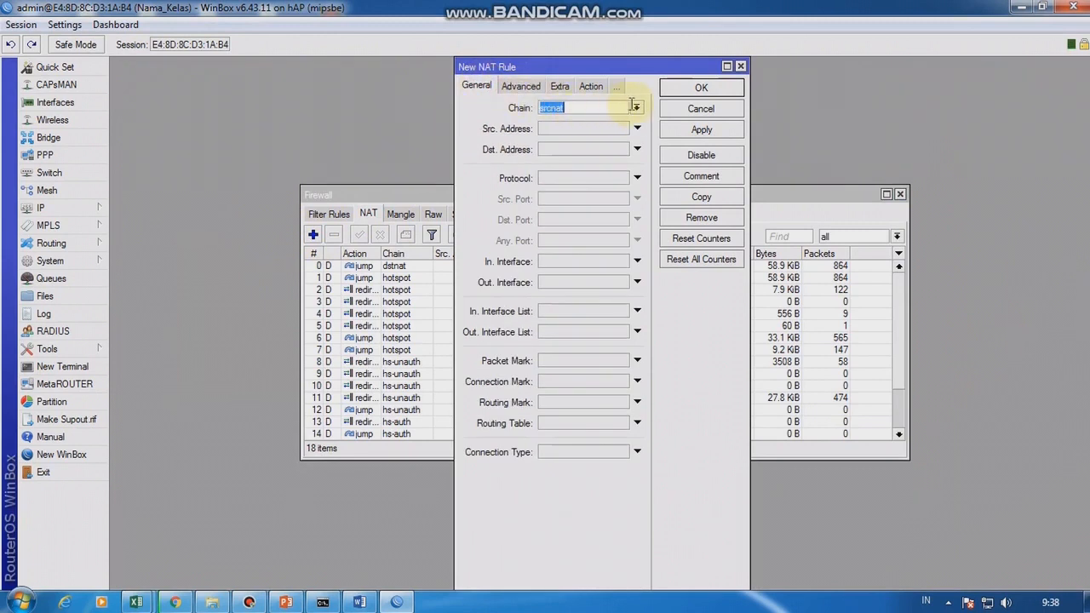
left_click(637, 109)
left_click(572, 121)
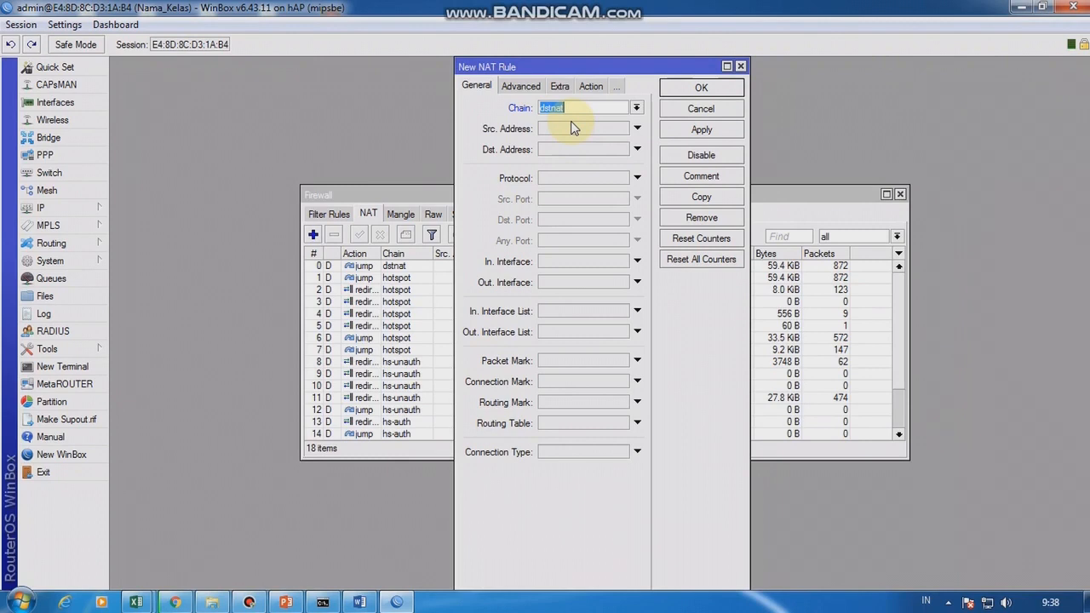
left_click(565, 179)
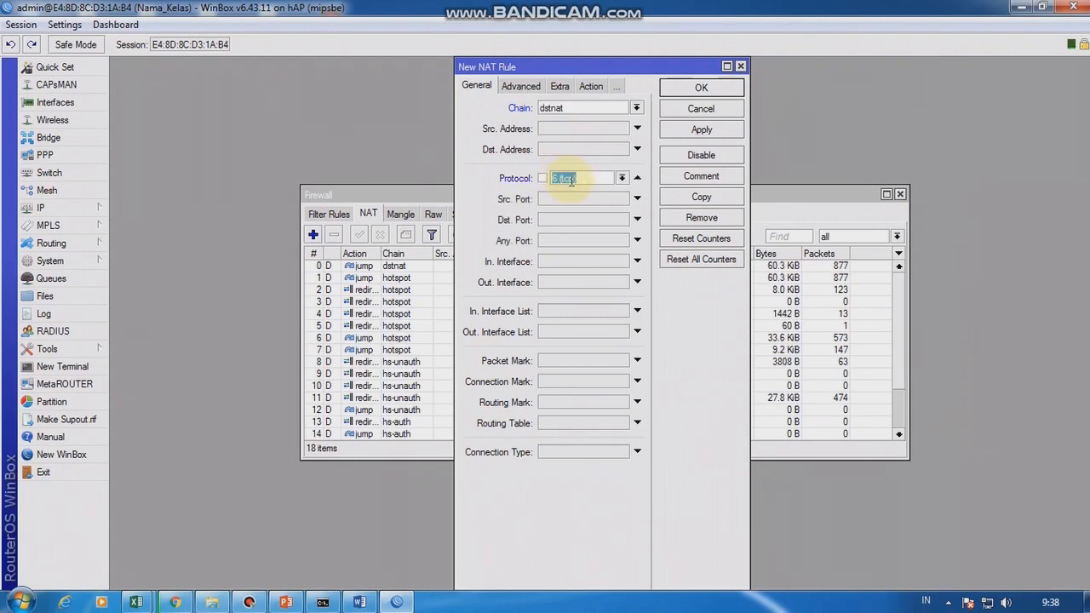
left_click(551, 260)
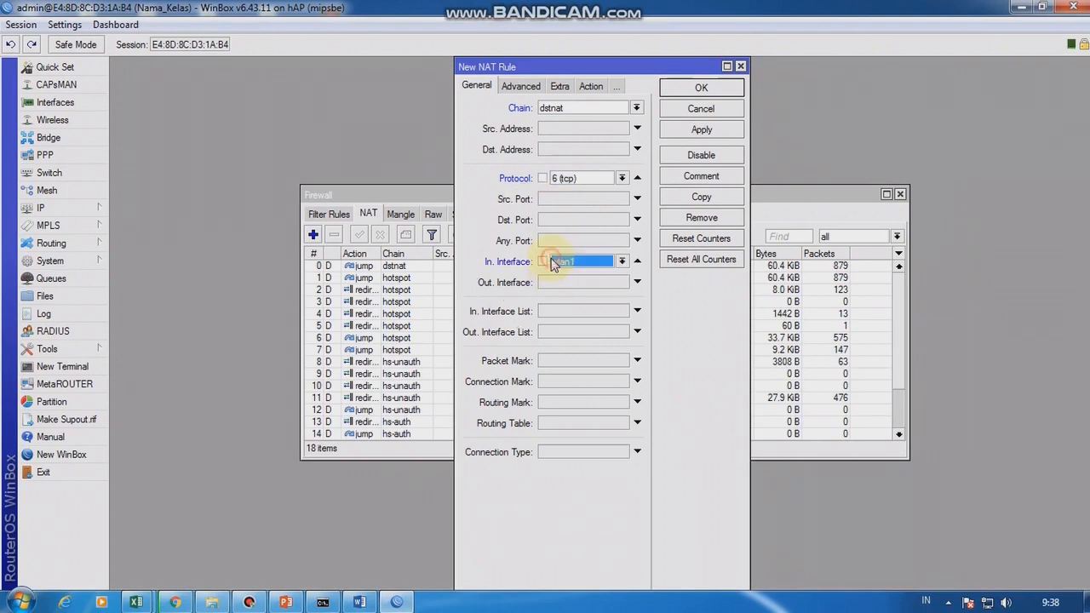
Keep wlan1 as the new NAT rule's in interface and set its destination port to 80.
left_click(622, 261)
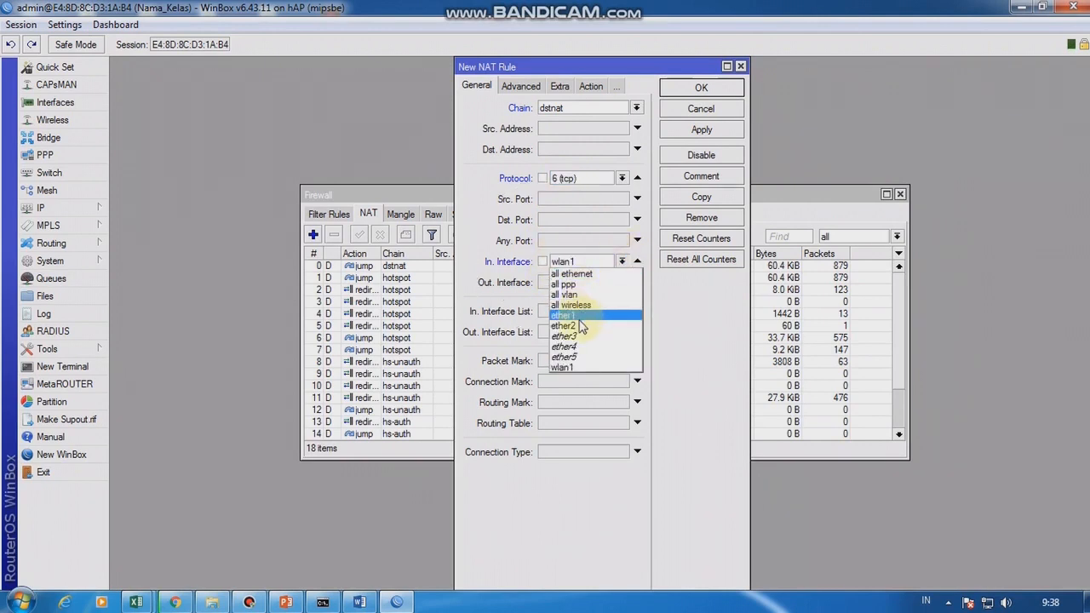
left_click(571, 366)
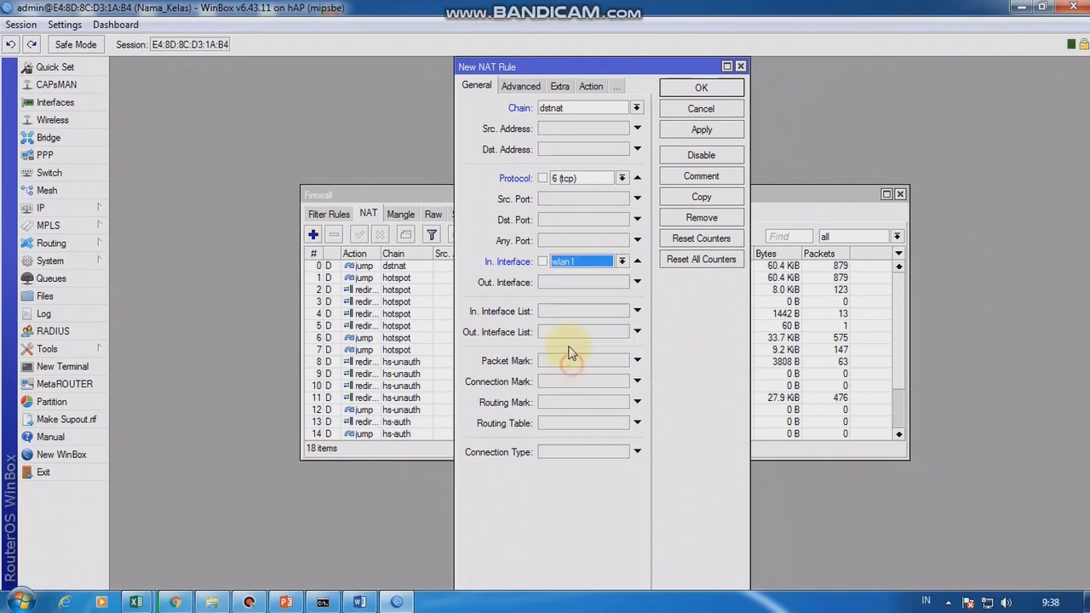
left_click(548, 221)
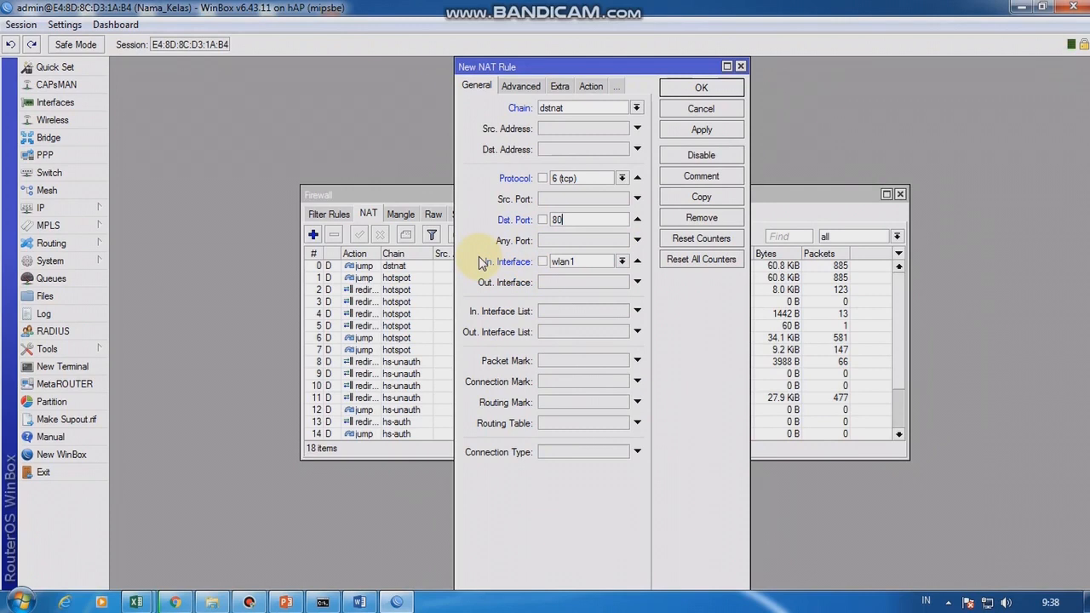
Set the NAT rule's action to redirect to port 8080, save it and check its entry in the NAT list.
left_click(586, 88)
left_click(582, 109)
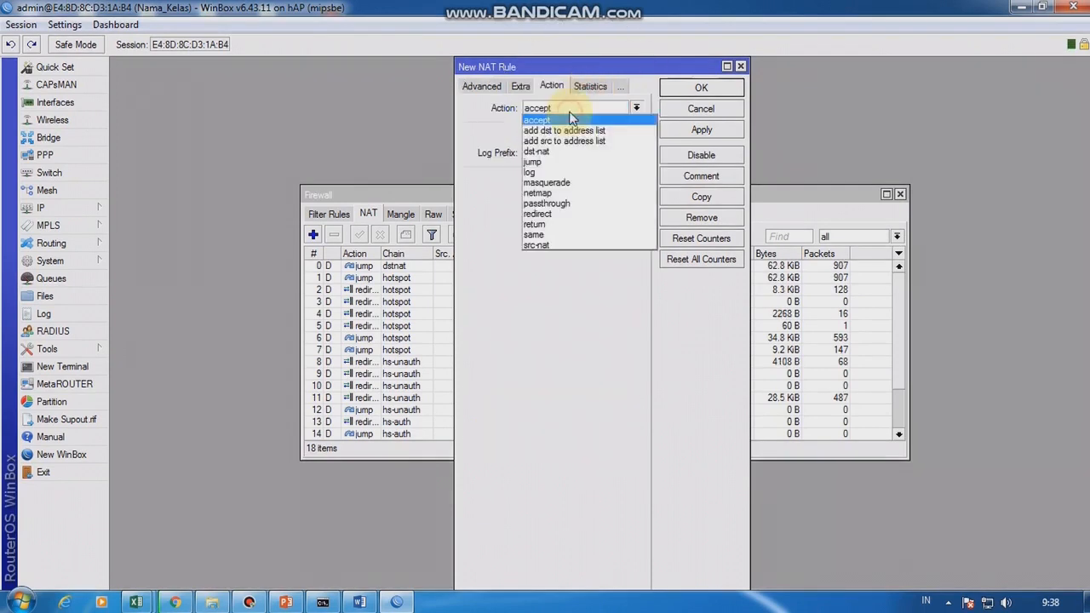
left_click(560, 214)
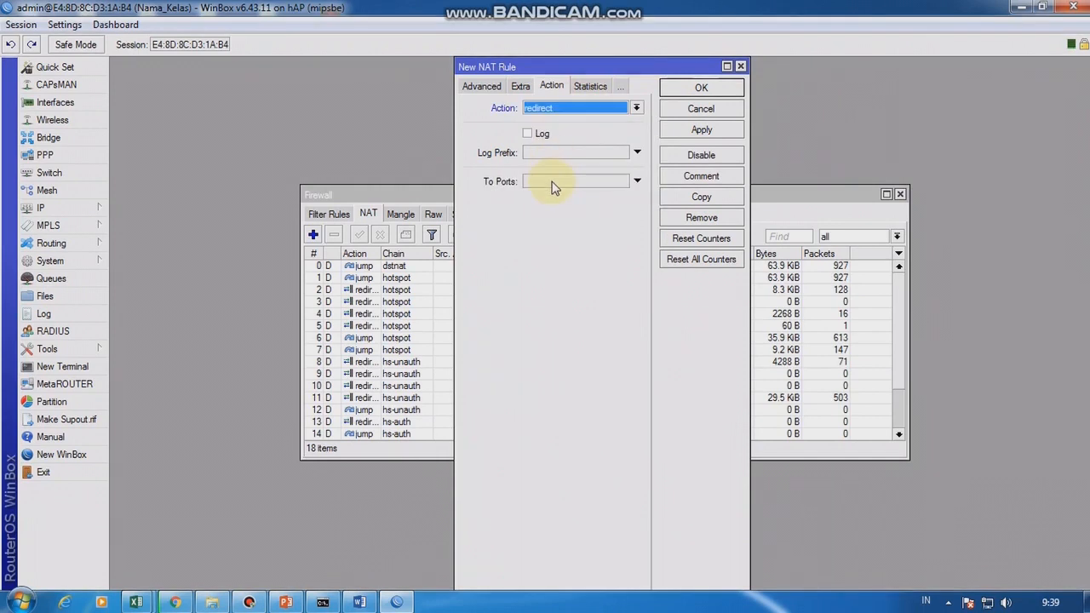
double_click(552, 183)
key("BackSpace")
type("8080")
left_click(701, 129)
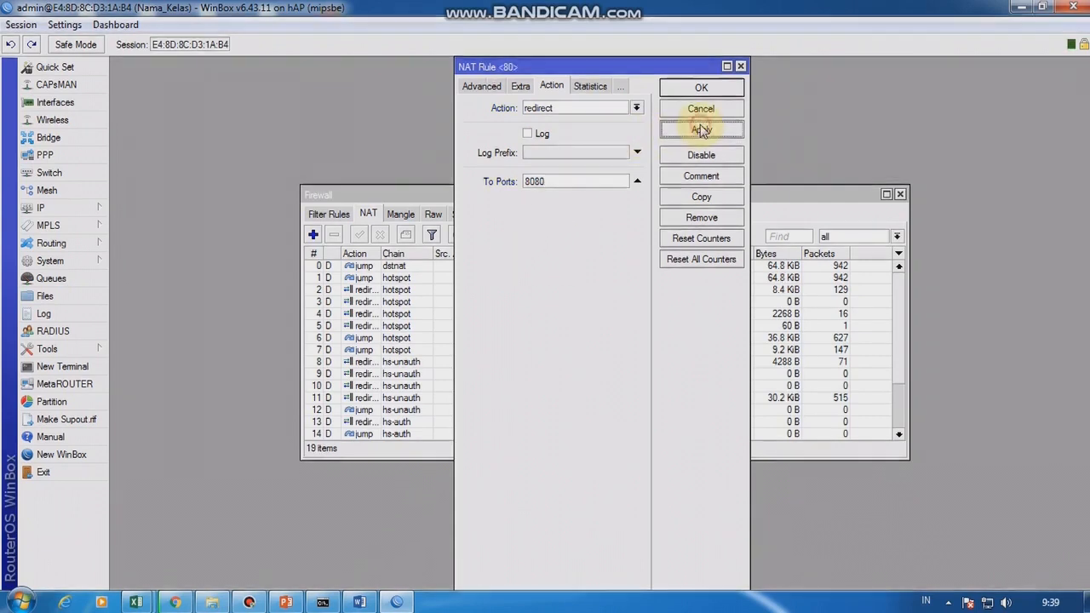
left_click(701, 89)
scroll(405, 383, "down", 2)
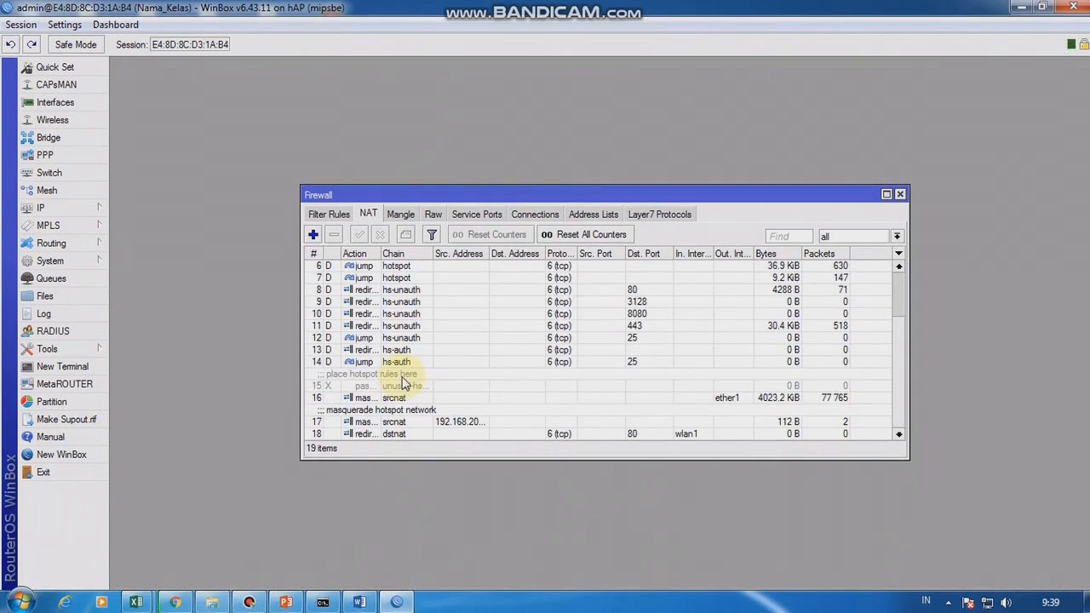
left_click(412, 433)
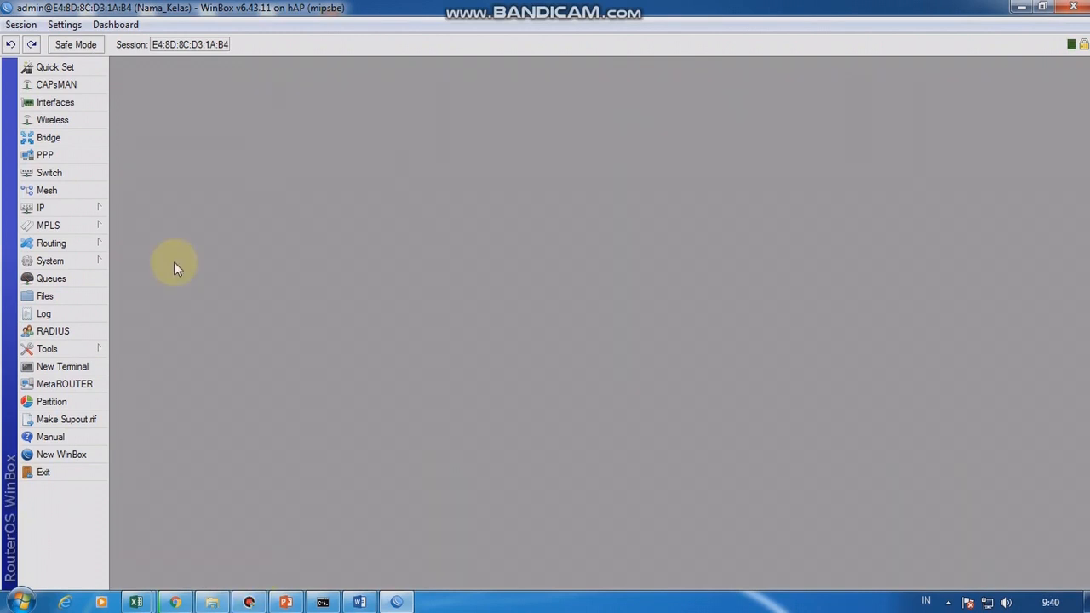
Enable the router's web proxy, enter the cache administrator's e-mail address and apply the settings.
left_click(61, 210)
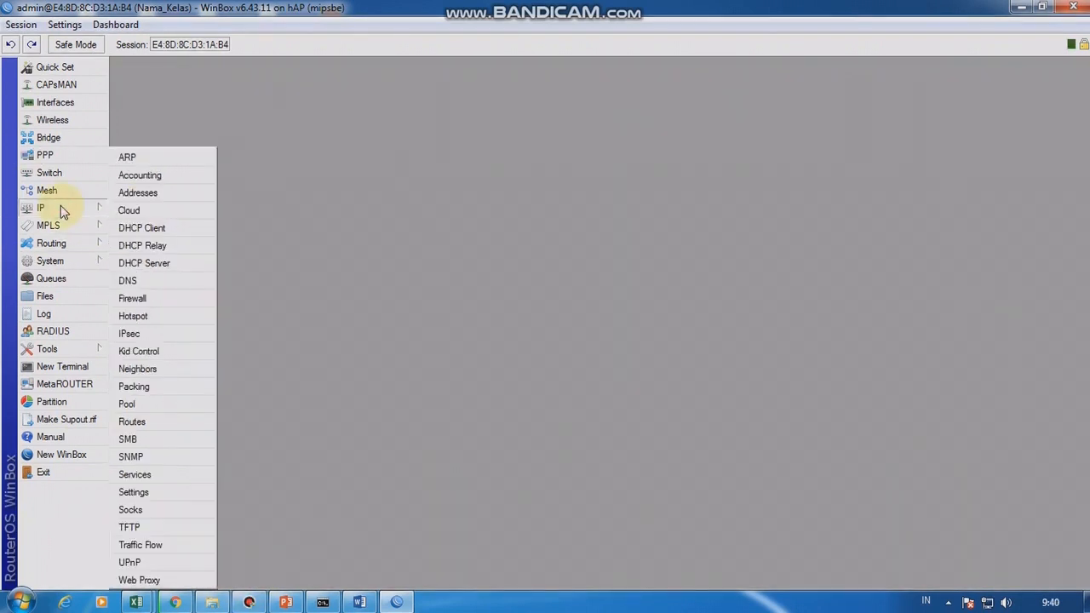
left_click(138, 580)
left_click(558, 158)
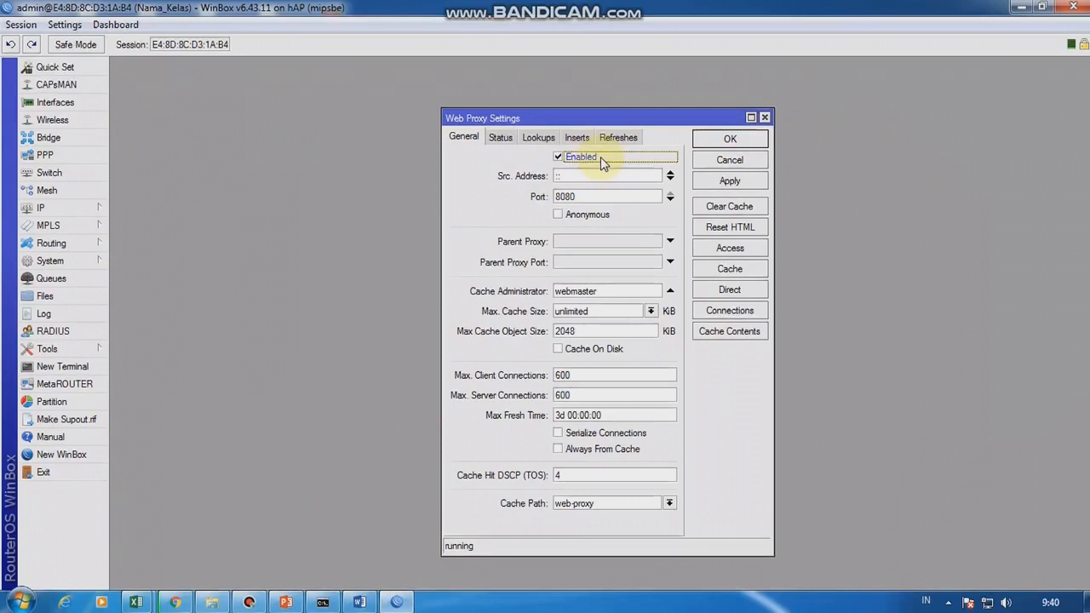
double_click(609, 290)
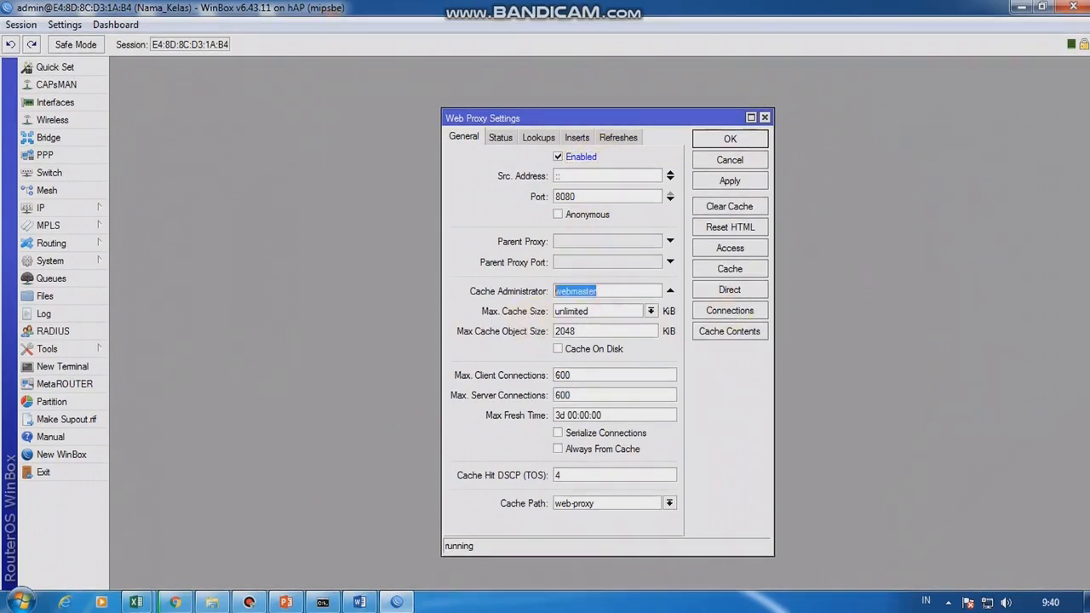
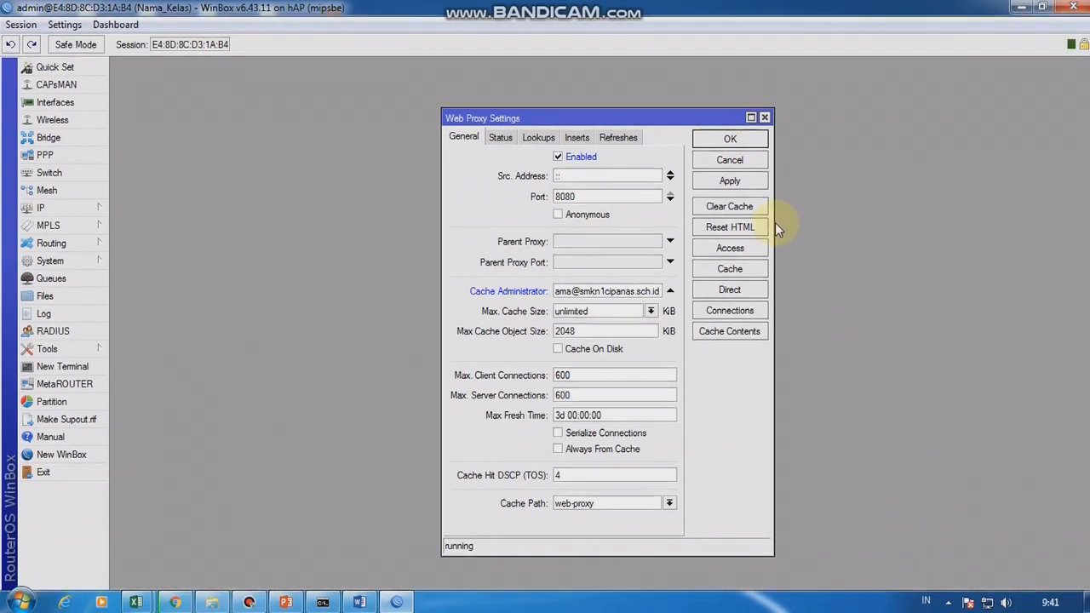
left_click_drag(775, 219, 801, 240)
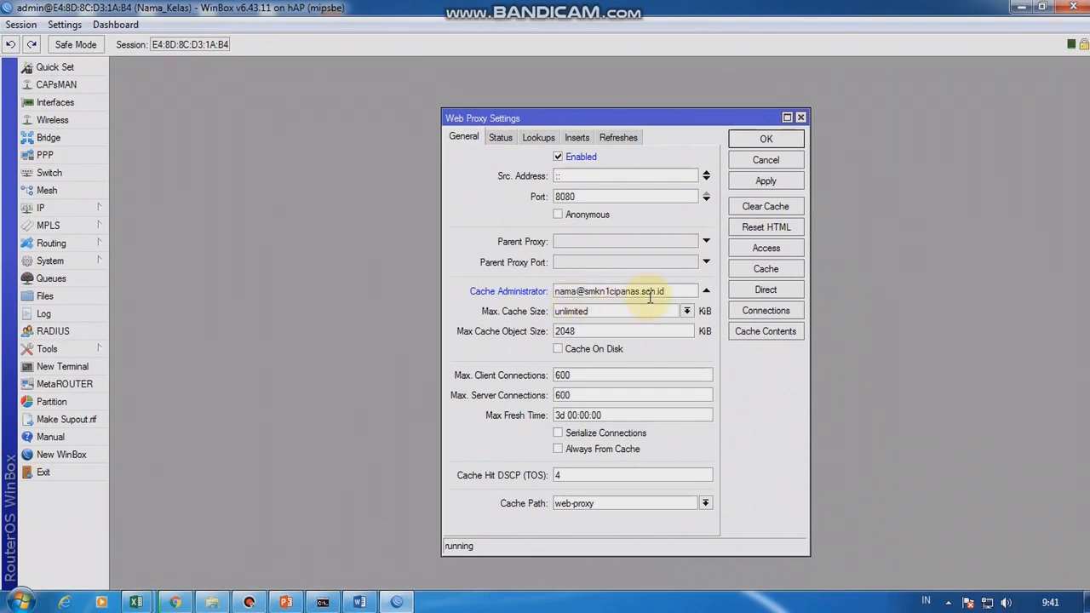
left_click(782, 183)
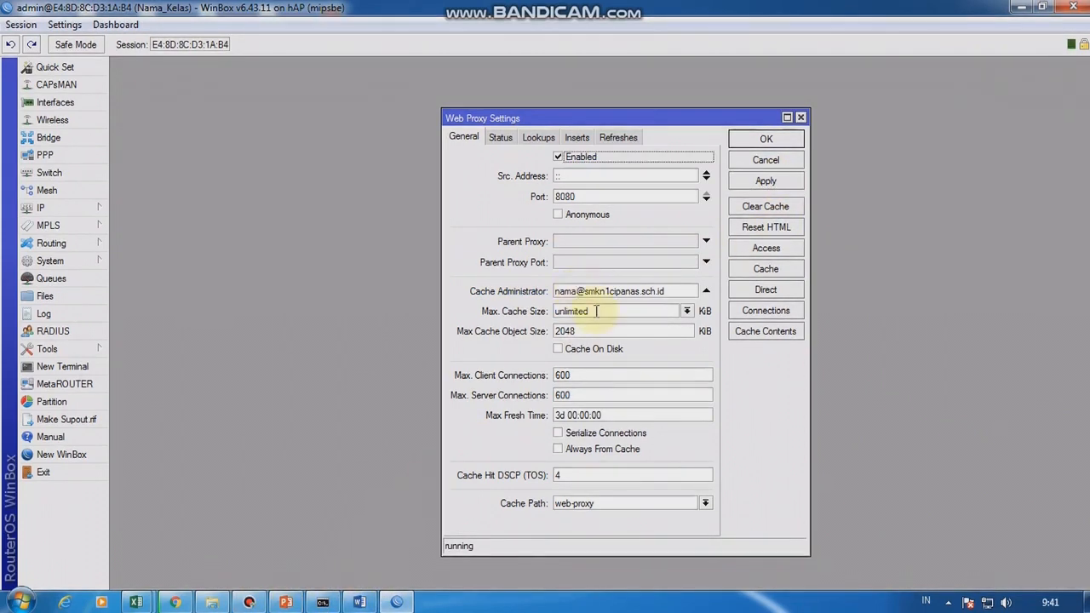
Start a new web proxy access rule with source address range 192.168.200.2-192.168.200.100.
left_click(774, 250)
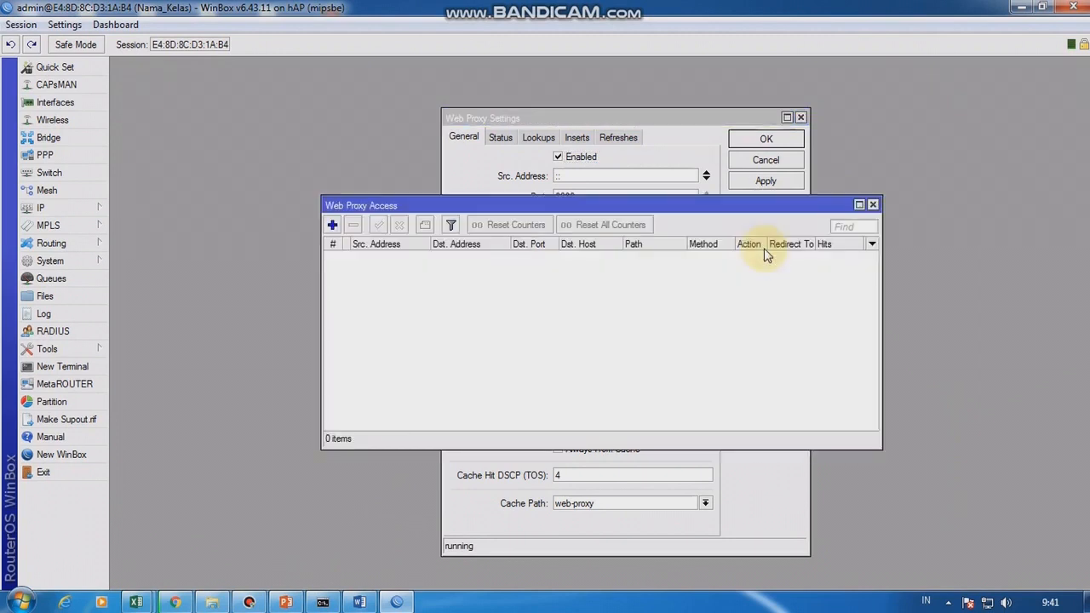
left_click(332, 226)
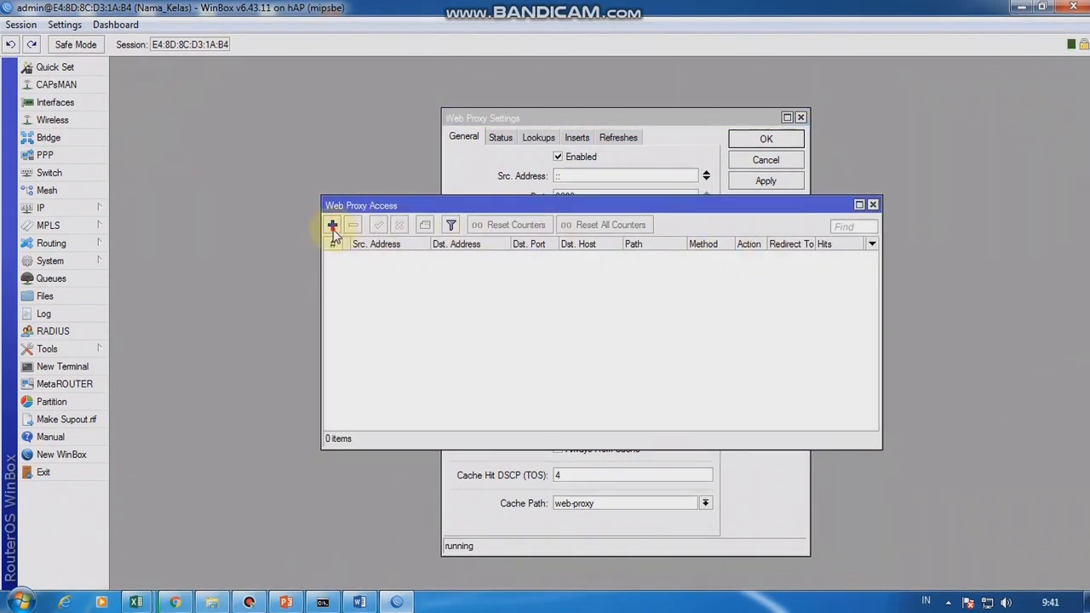
left_click(558, 229)
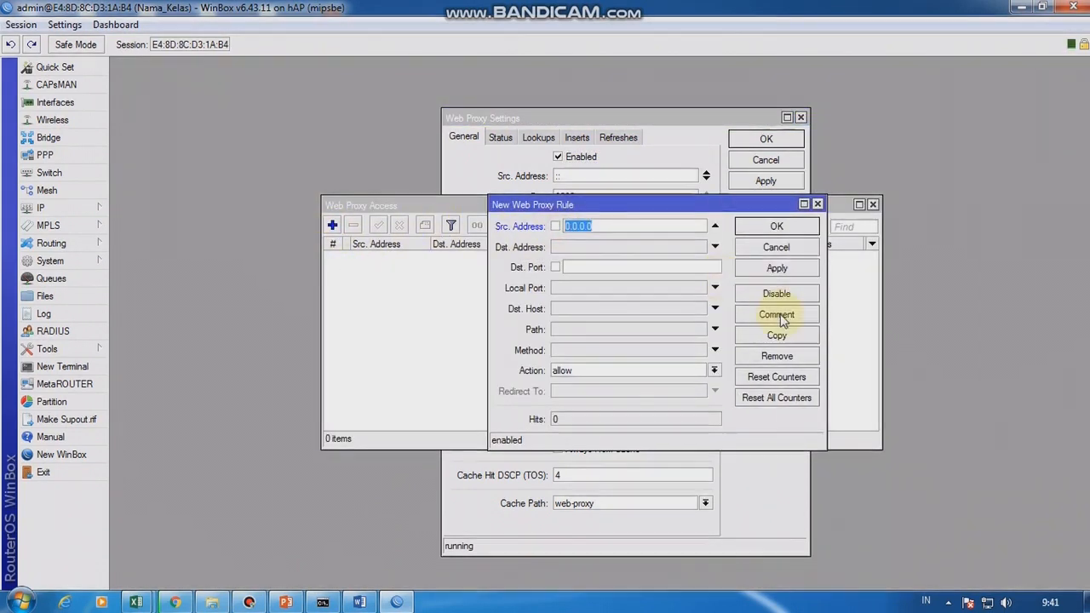
type("192.1")
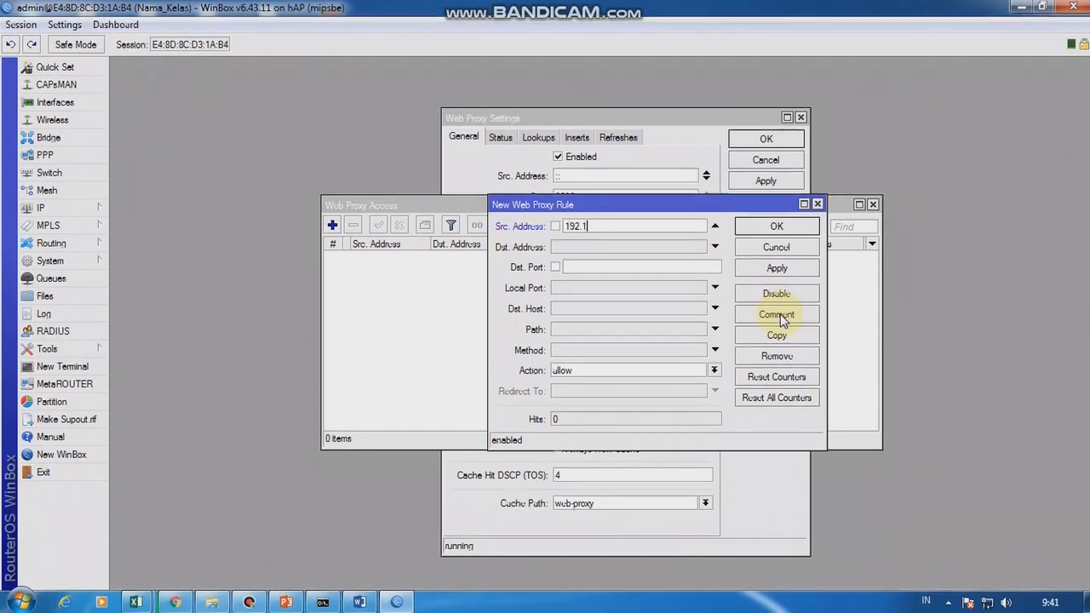
type("68.200.2/192.168.200.100")
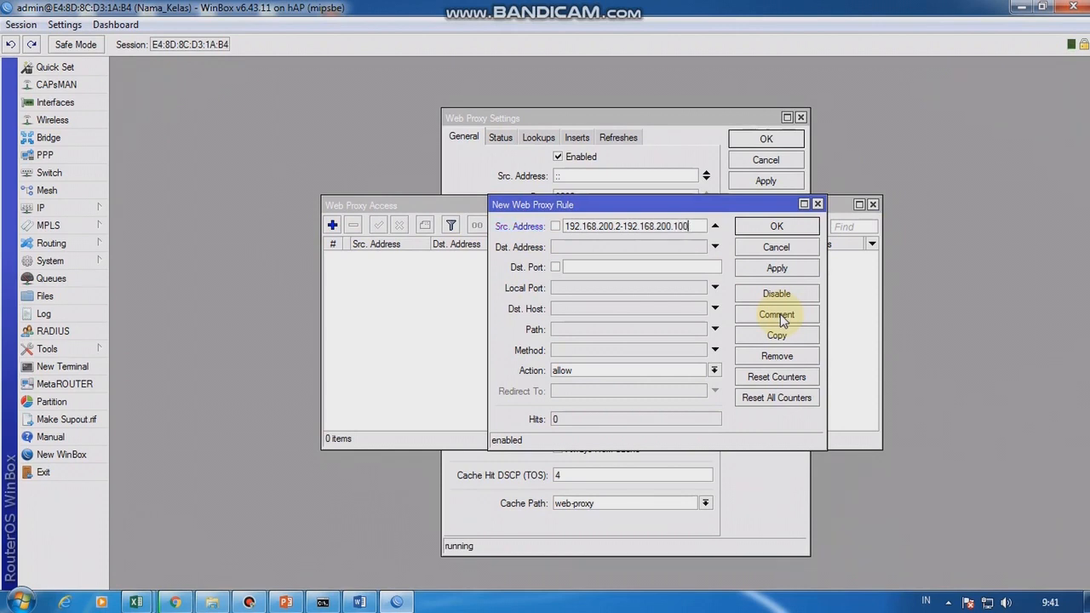
Set the proxy rule's path to *.mp3 and its action to deny, and save the rule.
left_click(582, 333)
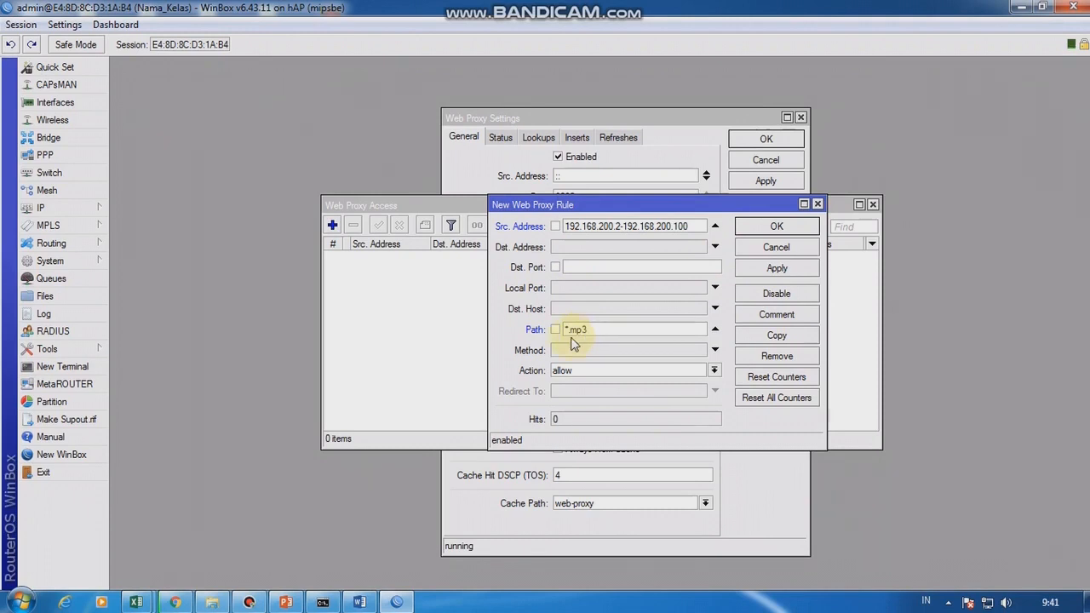
left_click(584, 379)
left_click(586, 393)
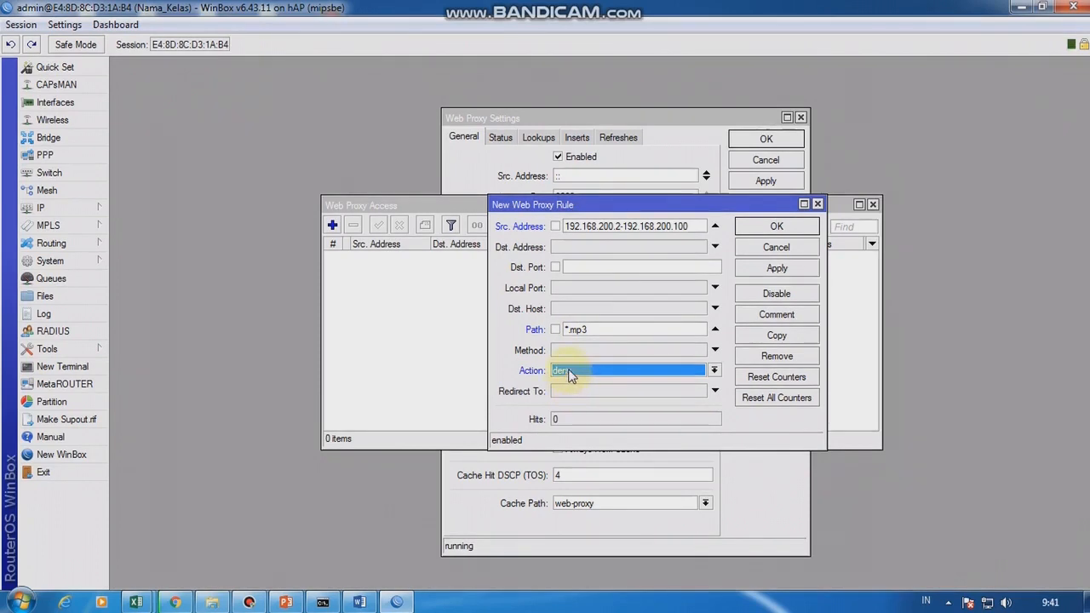
left_click(783, 269)
left_click(785, 226)
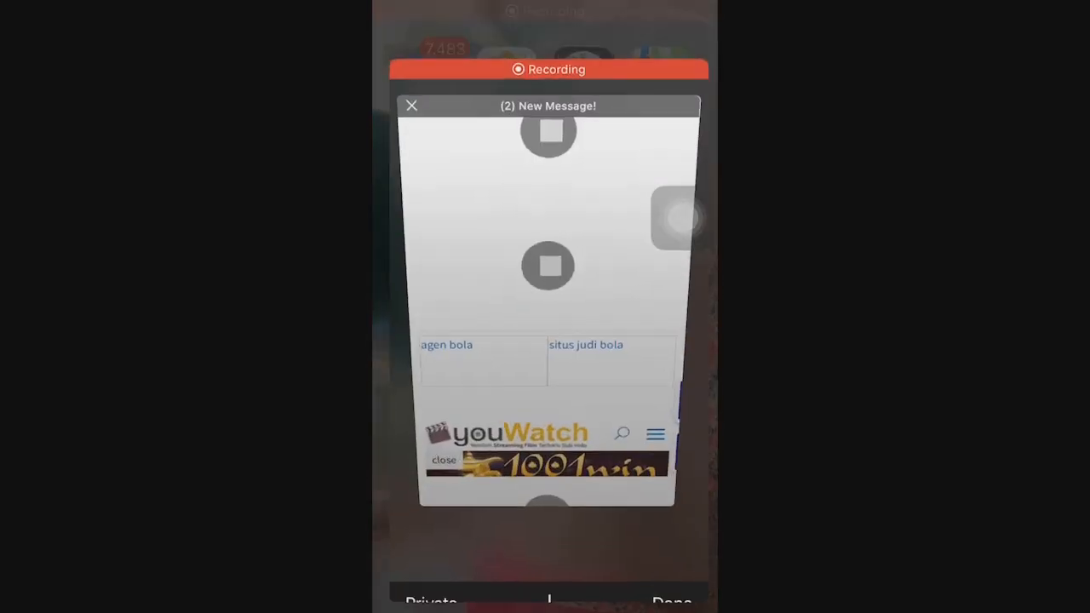
In the phone's Safari browser, request contoh.com/file.mp3 in a new tab and examine the returned page to test the proxy rule.
left_click(545, 589)
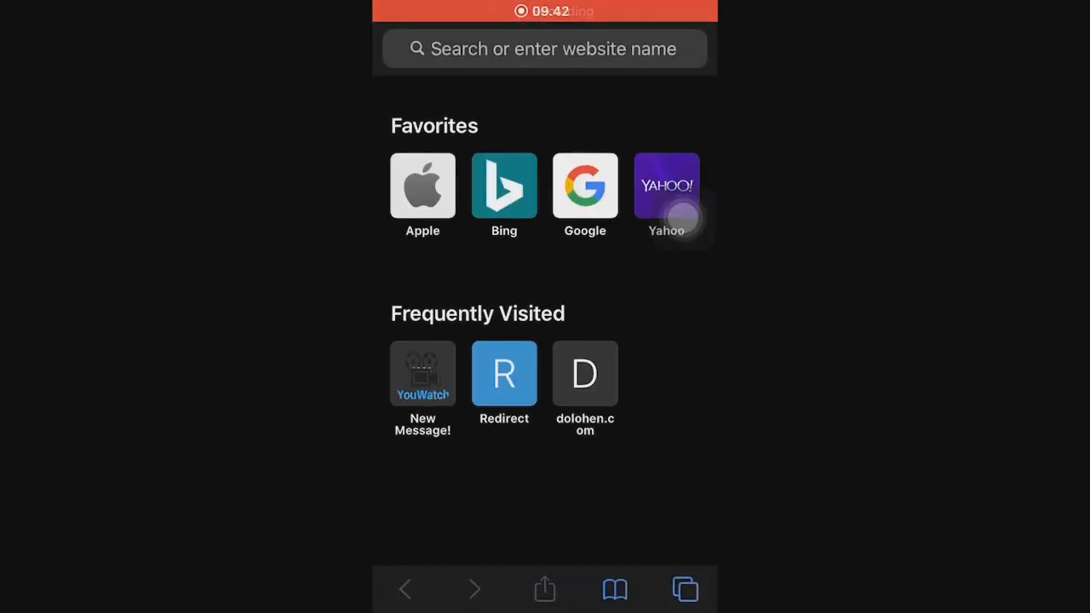
type("conto")
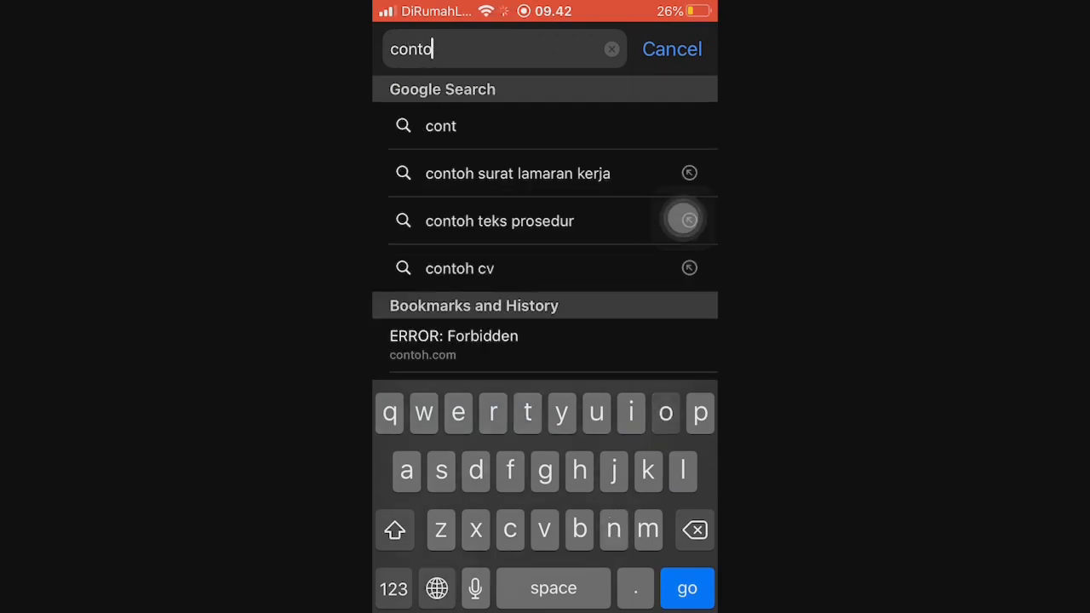
type("h.com")
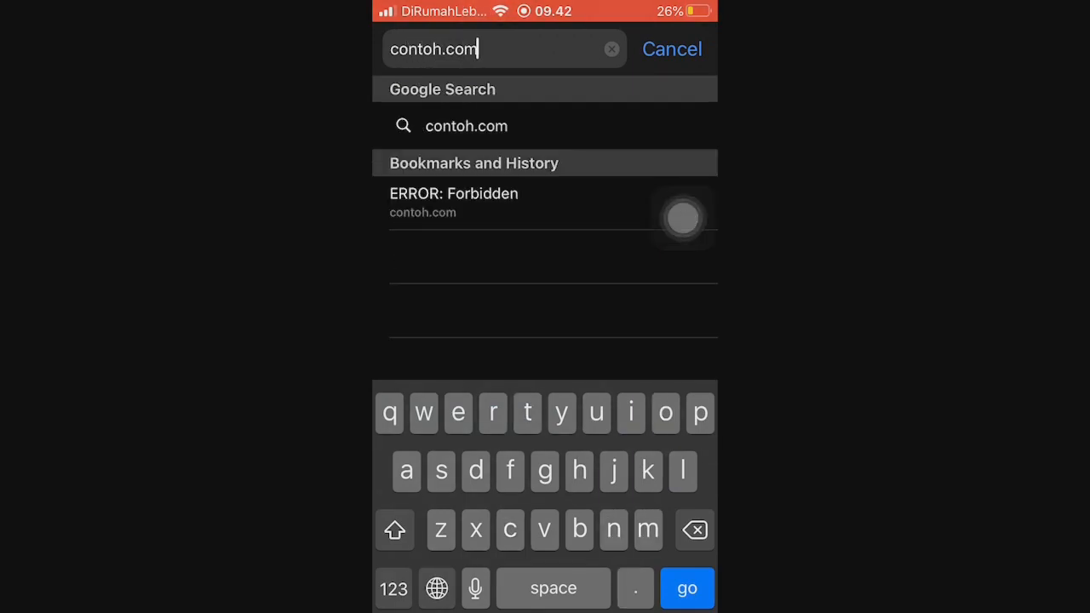
type("/fo")
key("BackSpace")
type("ile.mp3")
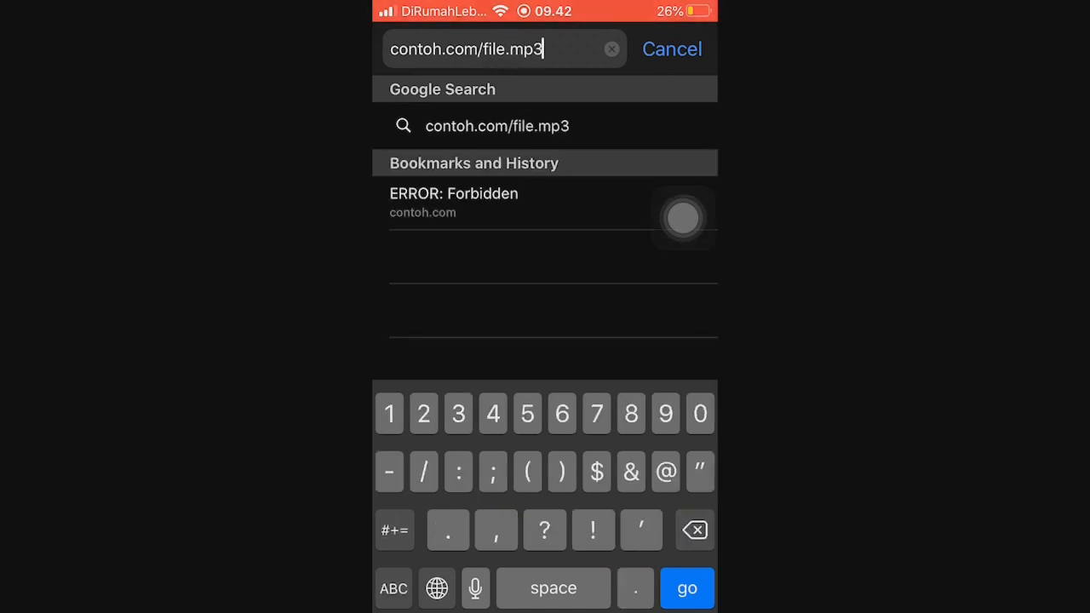
key("Return")
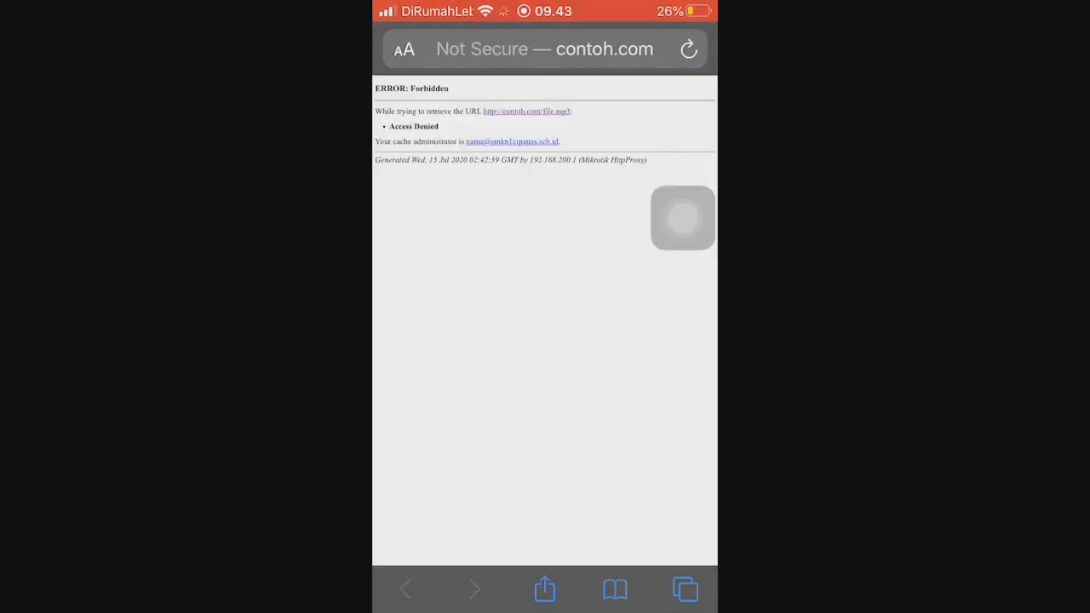
scroll(545, 340, "down", 3)
scroll(544, 341, "up", 3)
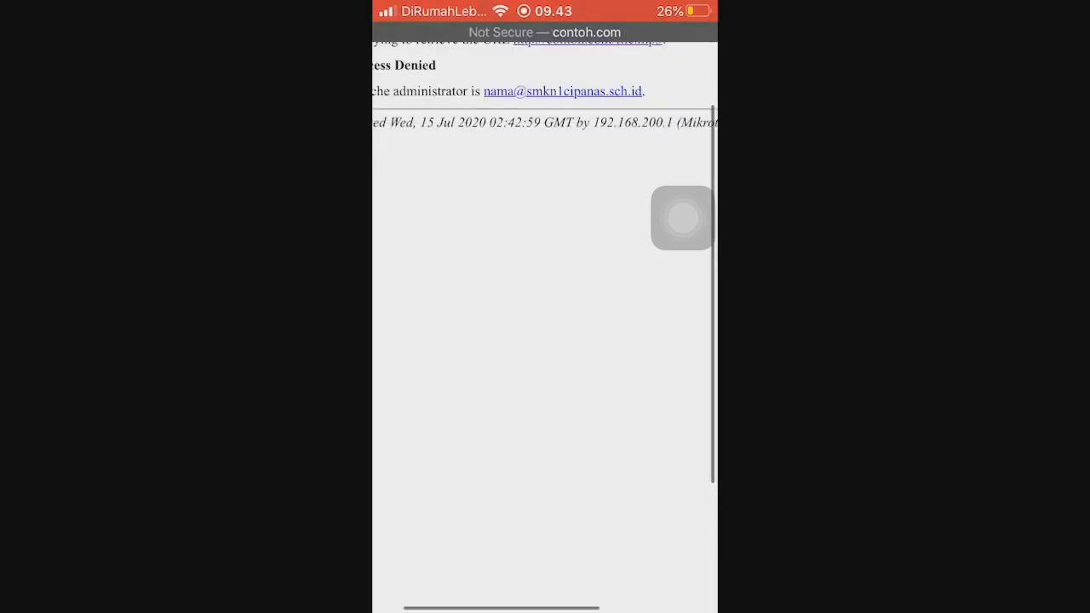
scroll(545, 323, "left", 3)
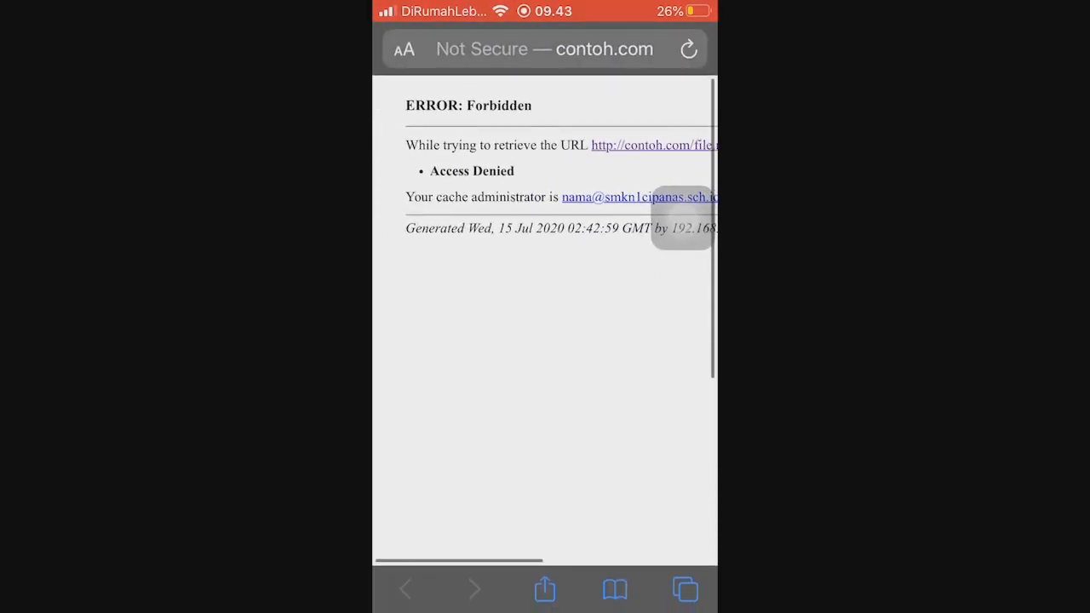